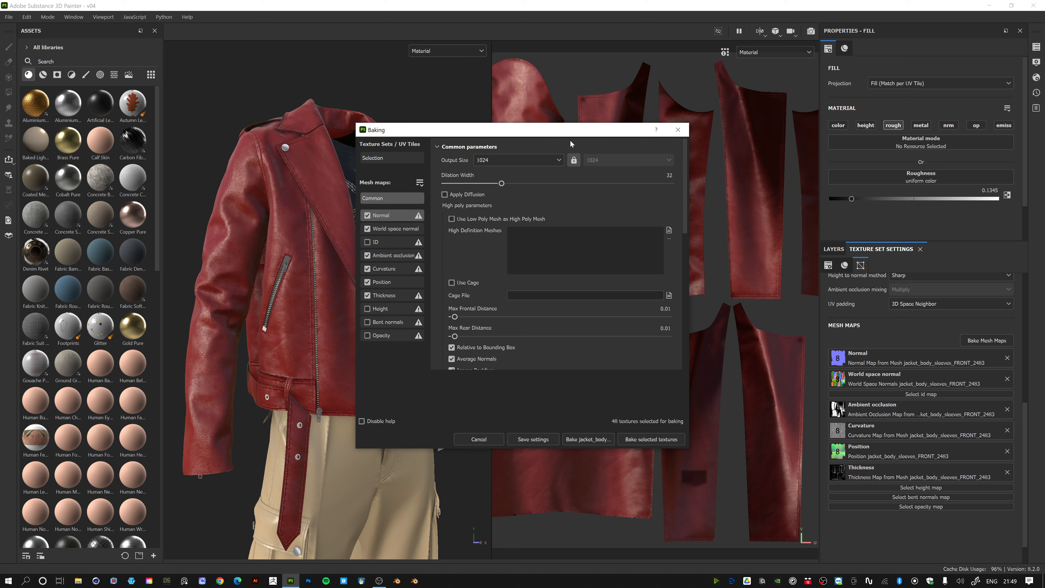
- Close the Baking window without baking and inspect the Ambient occlusion mesh map on the model
{"action": "left_click", "coordinate": [678, 130]}
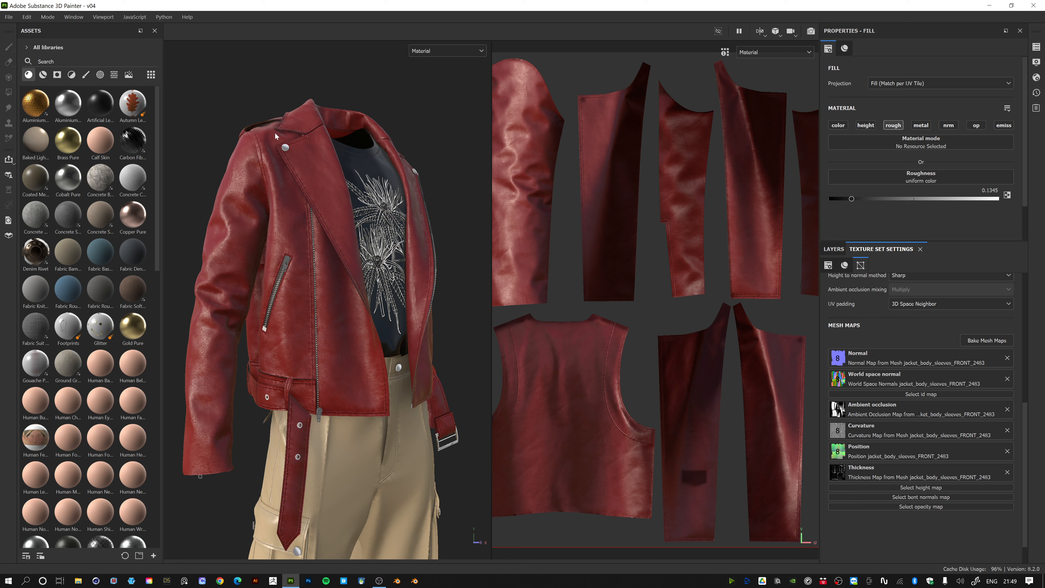
{"action": "left_click", "coordinate": [442, 51]}
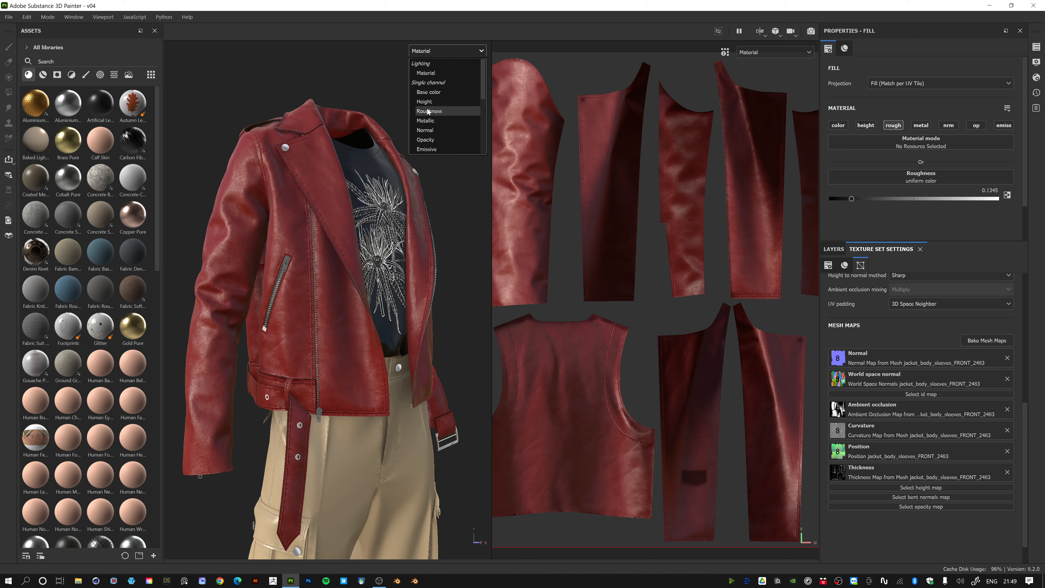
{"action": "scroll", "coordinate": [435, 90], "scroll_direction": "down", "scroll_amount": 2}
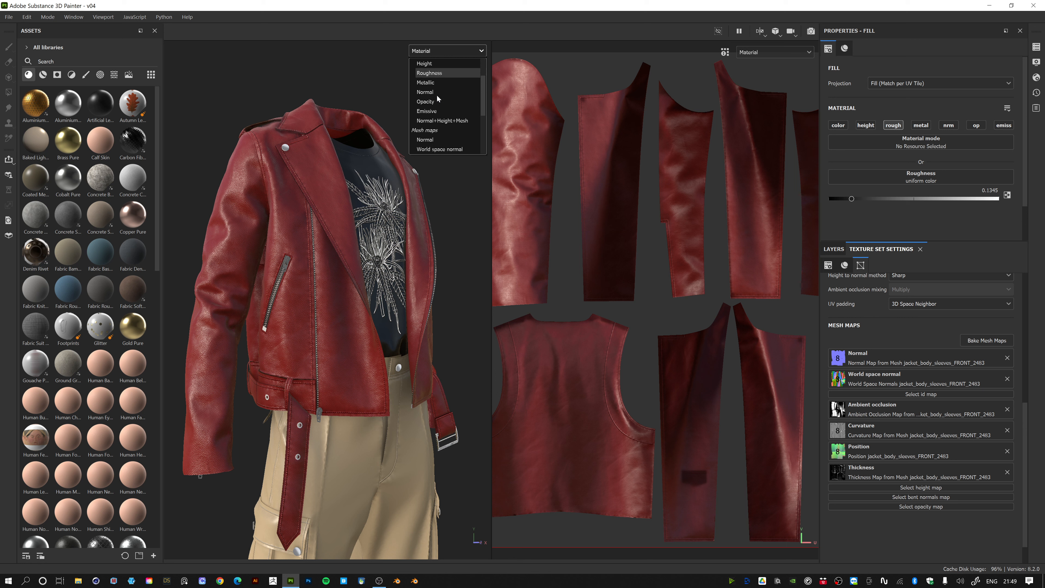
{"action": "scroll", "coordinate": [437, 96], "scroll_direction": "down", "scroll_amount": 2}
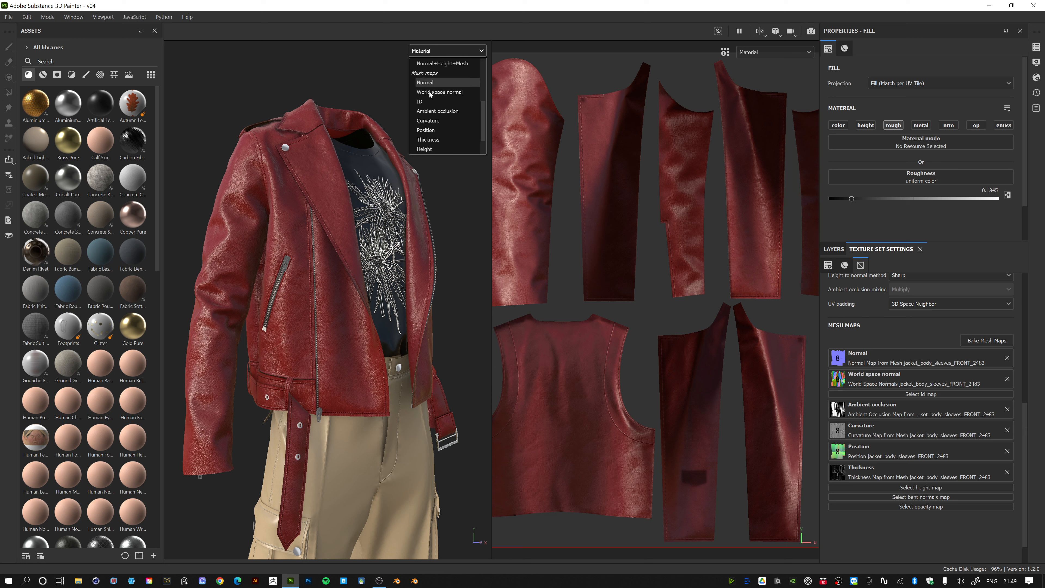
{"action": "scroll", "coordinate": [429, 91], "scroll_direction": "down", "scroll_amount": 1}
{"action": "left_click", "coordinate": [440, 111]}
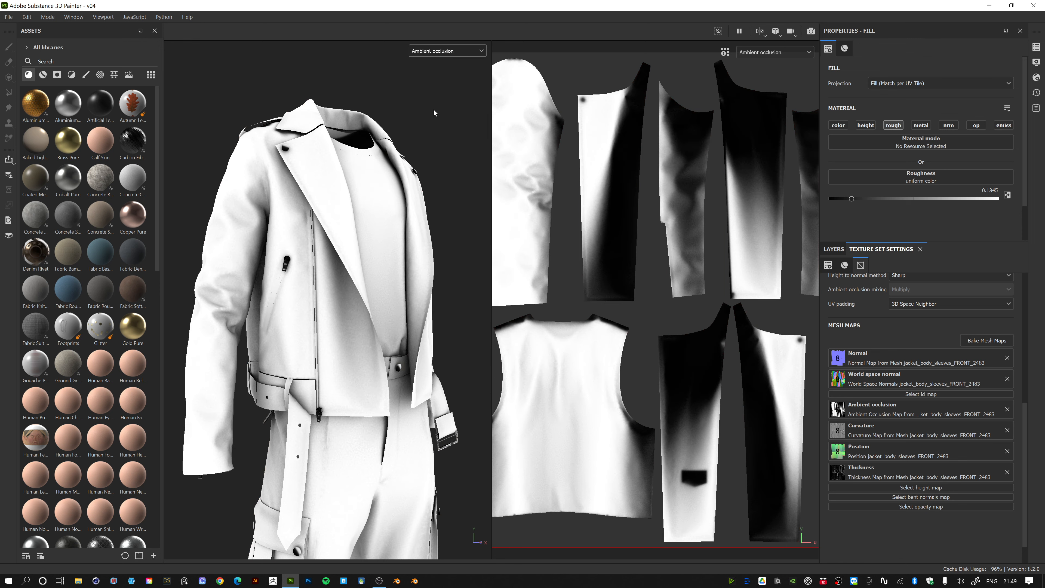
{"action": "left_click_drag", "start_coordinate": [435, 127], "coordinate": [391, 103], "text": "alt"}
- Inspect the Curvature mesh map and the Thickness mesh map on the model from different angles
{"action": "left_click", "coordinate": [439, 51]}
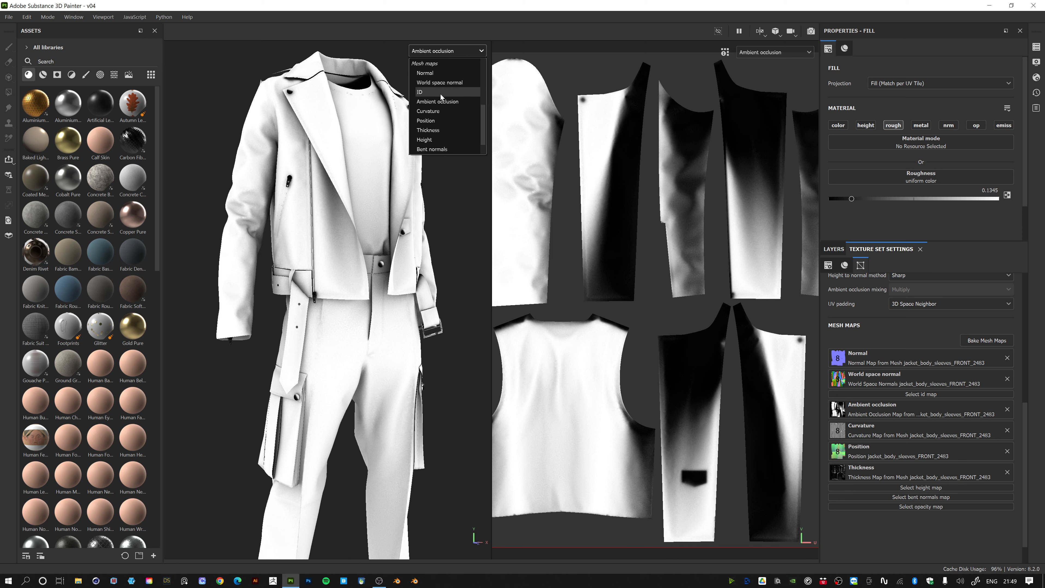
{"action": "left_click", "coordinate": [428, 120]}
{"action": "left_click_drag", "start_coordinate": [382, 157], "coordinate": [278, 232], "text": "alt"}
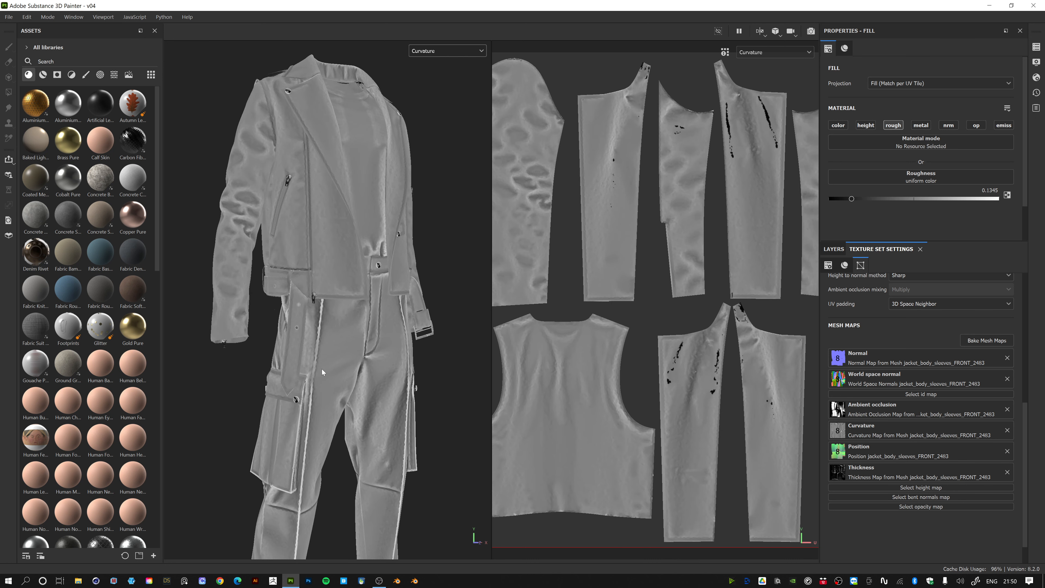
{"action": "left_click", "coordinate": [428, 54]}
{"action": "left_click", "coordinate": [430, 138]}
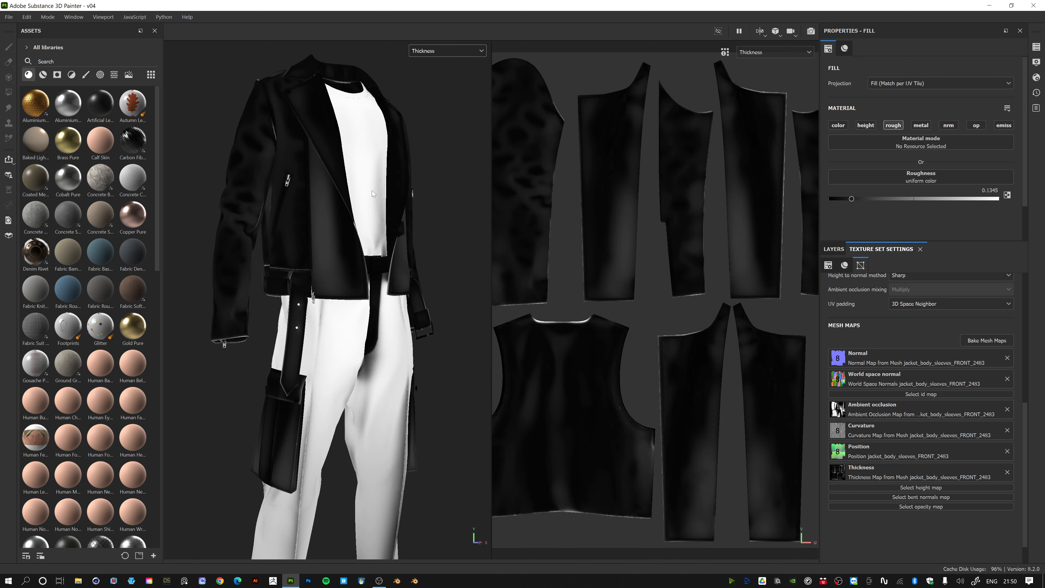
{"action": "left_click_drag", "start_coordinate": [300, 180], "coordinate": [404, 61], "text": "alt"}
- Return the viewport display to the full Material view and look closely at the jacket
{"action": "left_click", "coordinate": [445, 50]}
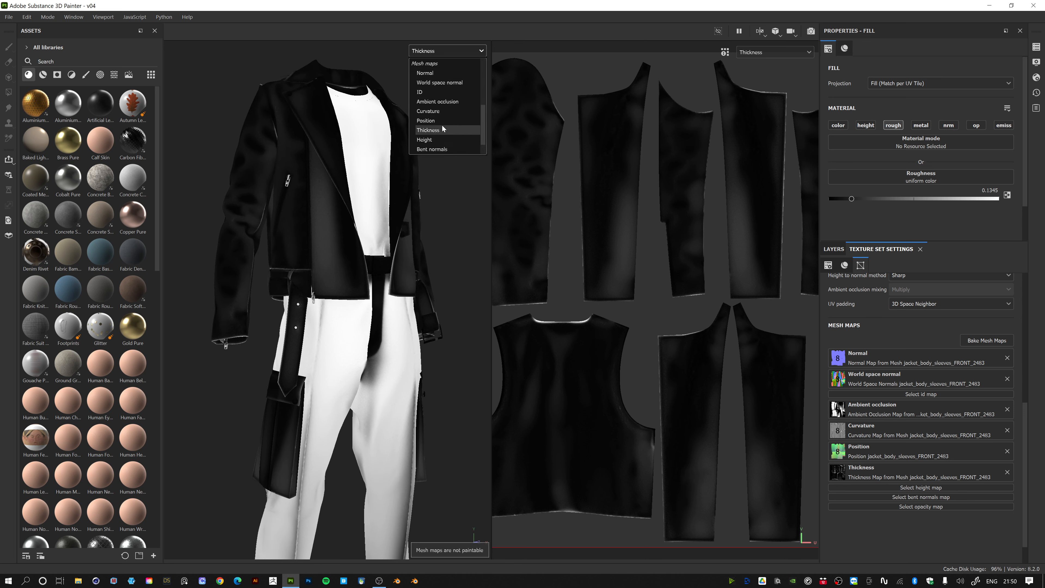
{"action": "scroll", "coordinate": [442, 124], "scroll_direction": "up", "scroll_amount": 6}
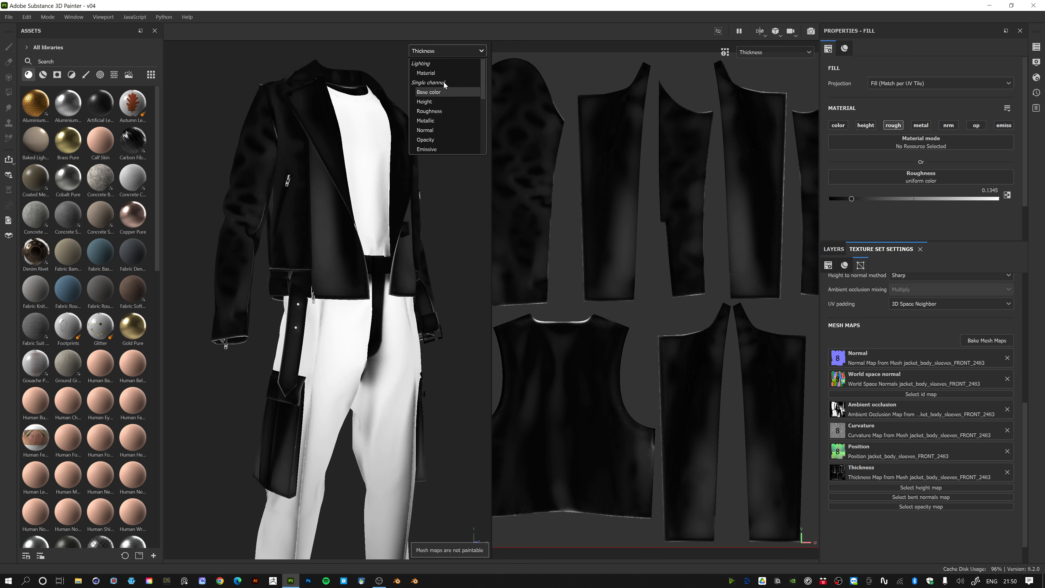
{"action": "left_click", "coordinate": [441, 73]}
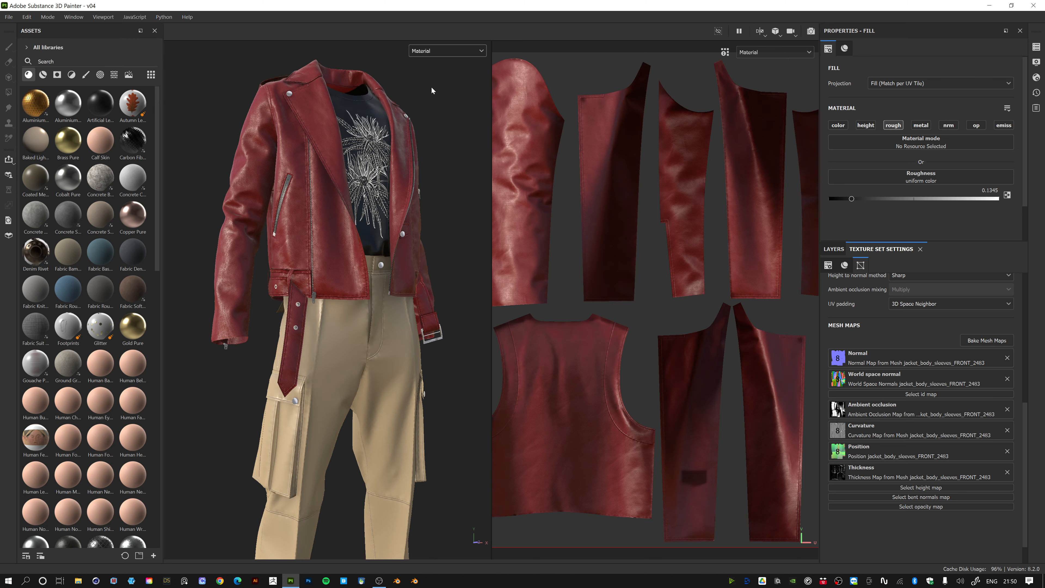
{"action": "scroll", "coordinate": [426, 144], "scroll_direction": "up", "scroll_amount": 5}
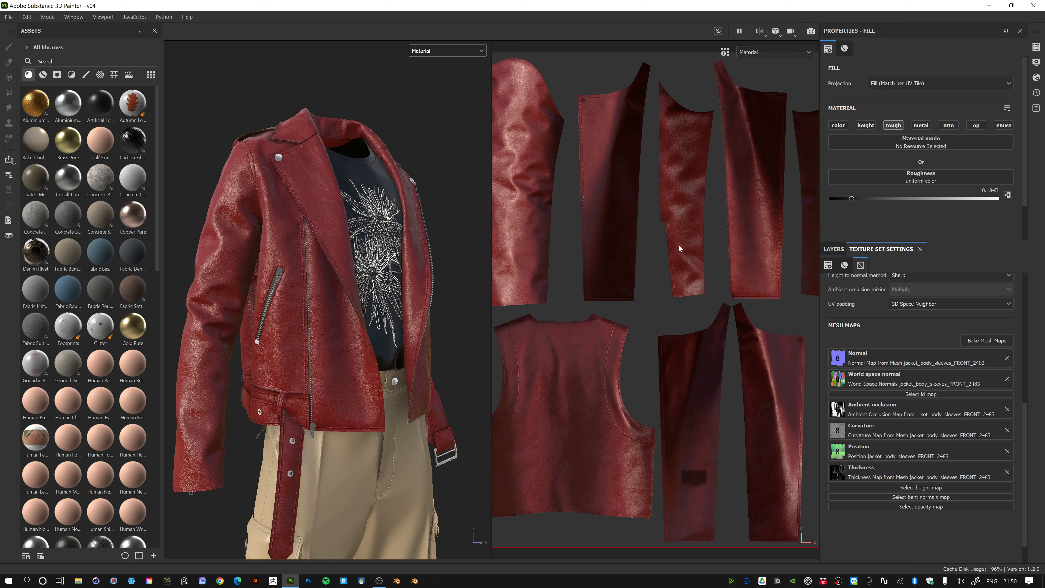
- Add a fill layer above "rough detail 03 - gloss" in the leather jacket folder, keeping only its color and rough channels active
{"action": "left_click", "coordinate": [836, 250]}
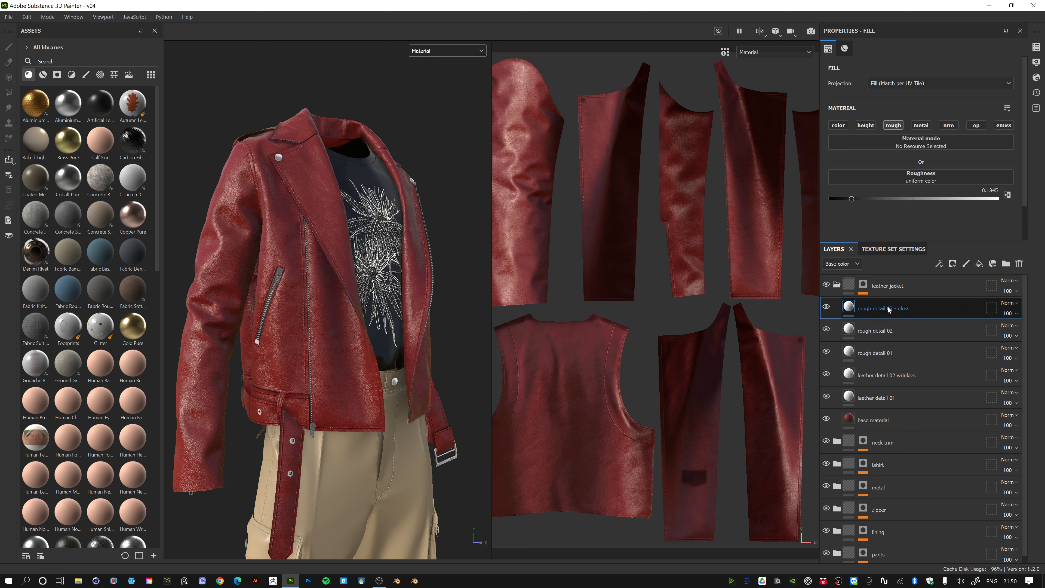
{"action": "left_click", "coordinate": [981, 265]}
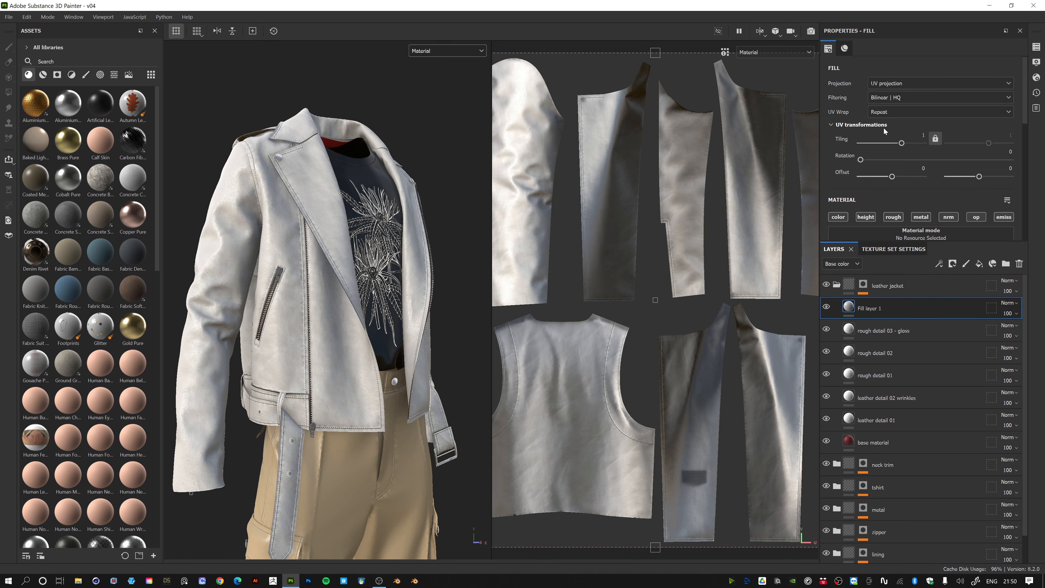
{"action": "scroll", "coordinate": [880, 173], "scroll_direction": "down", "scroll_amount": 3}
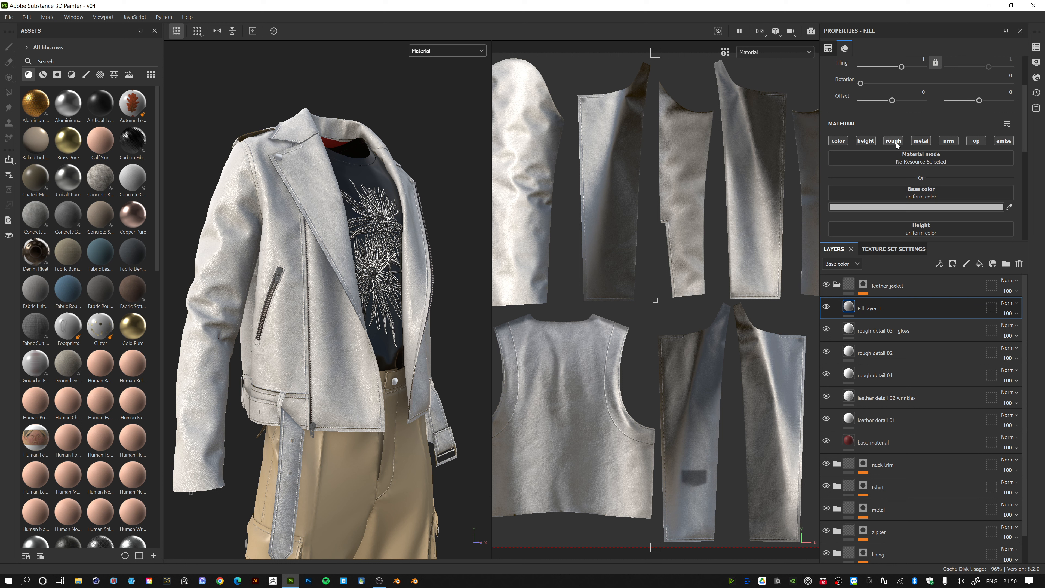
{"action": "left_click", "coordinate": [866, 141]}
{"action": "left_click", "coordinate": [920, 141]}
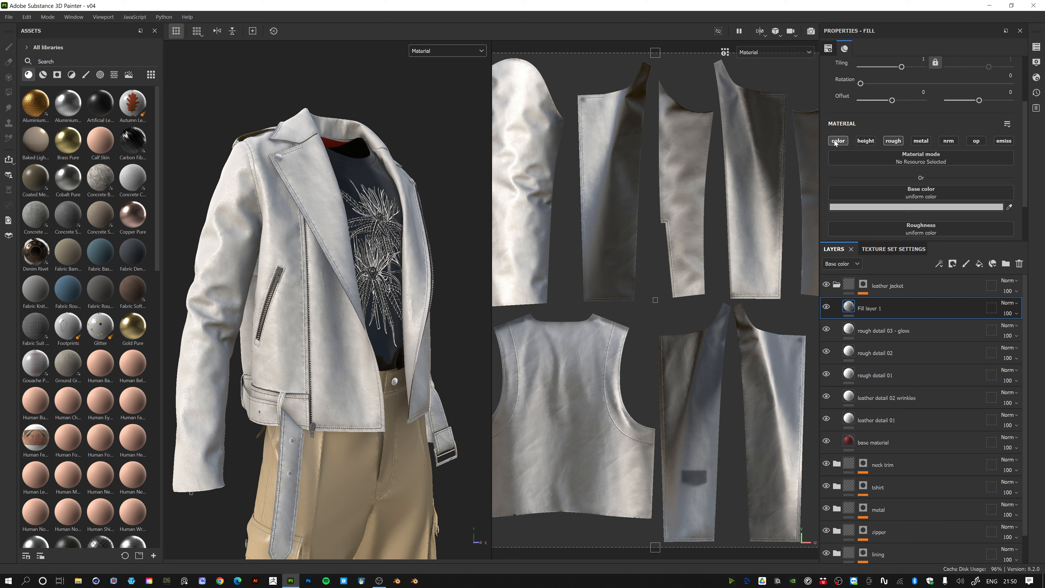
{"action": "scroll", "coordinate": [918, 165], "scroll_direction": "down", "scroll_amount": 2}
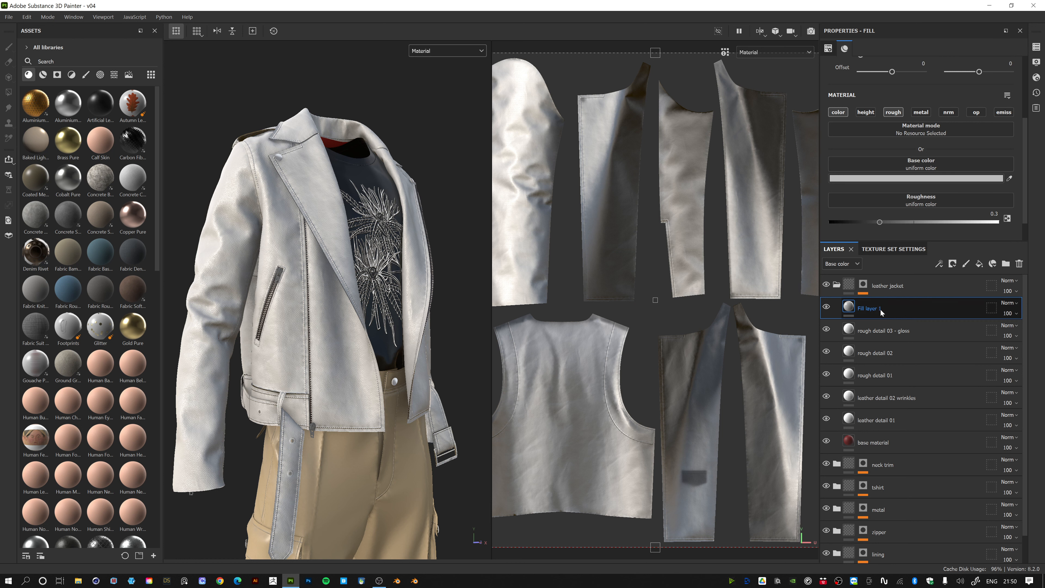
- Add a Dirt generator to the new fill layer and limit it to the color and rough channels
{"action": "right_click", "coordinate": [900, 305]}
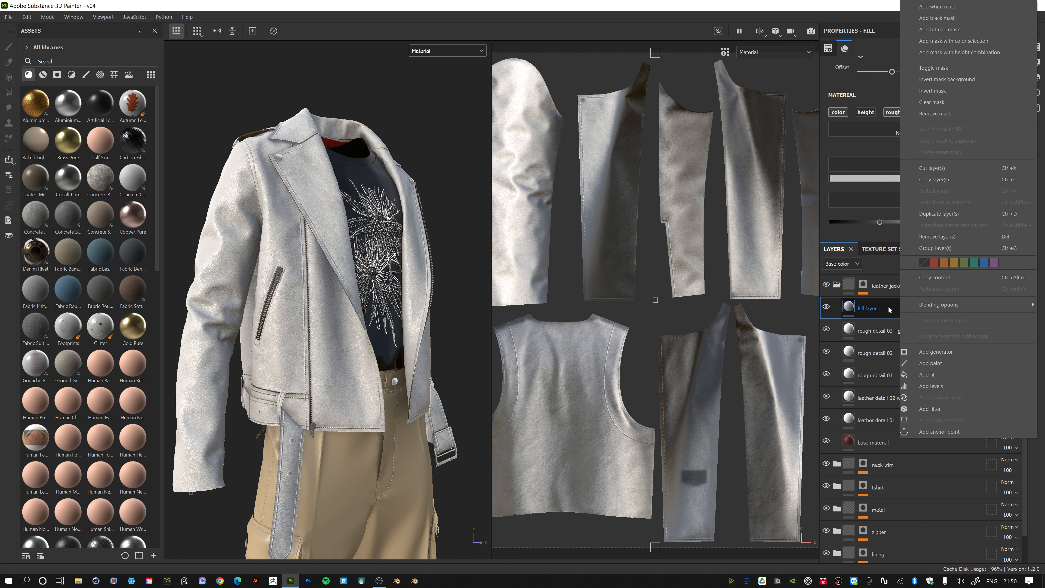
{"action": "left_click", "coordinate": [930, 353]}
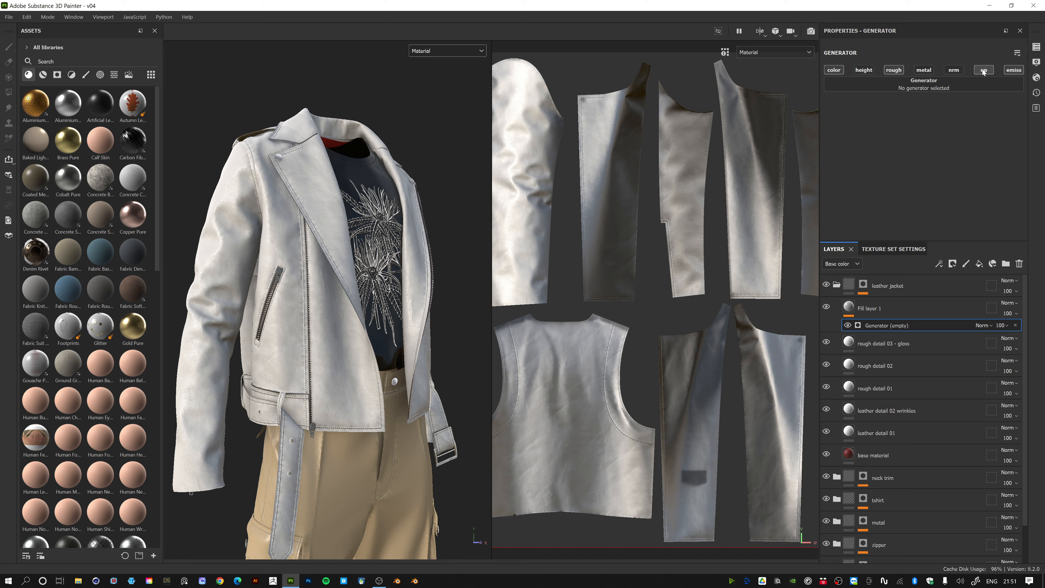
{"action": "left_click", "coordinate": [922, 86]}
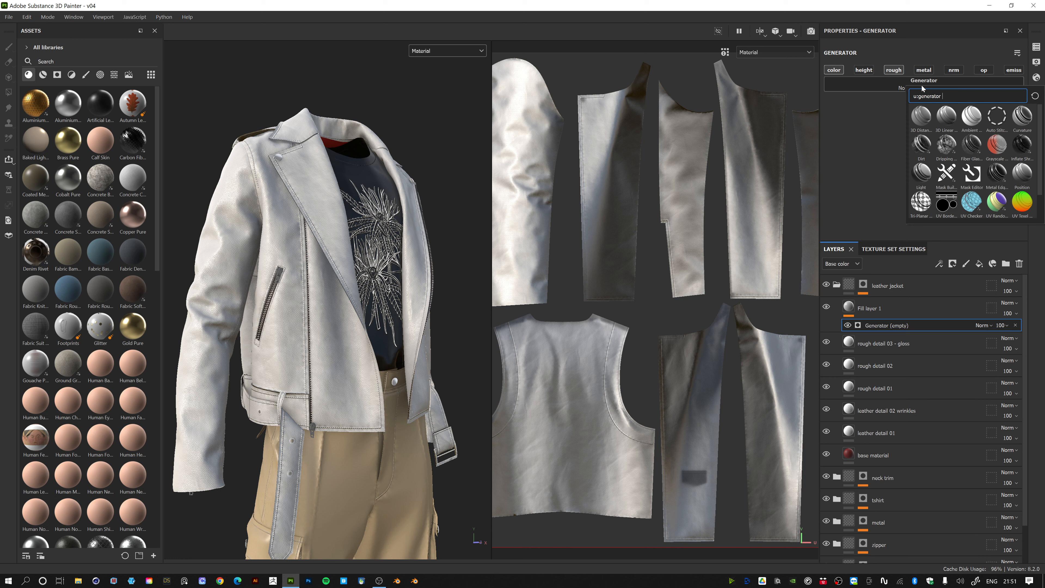
{"action": "left_click", "coordinate": [921, 150]}
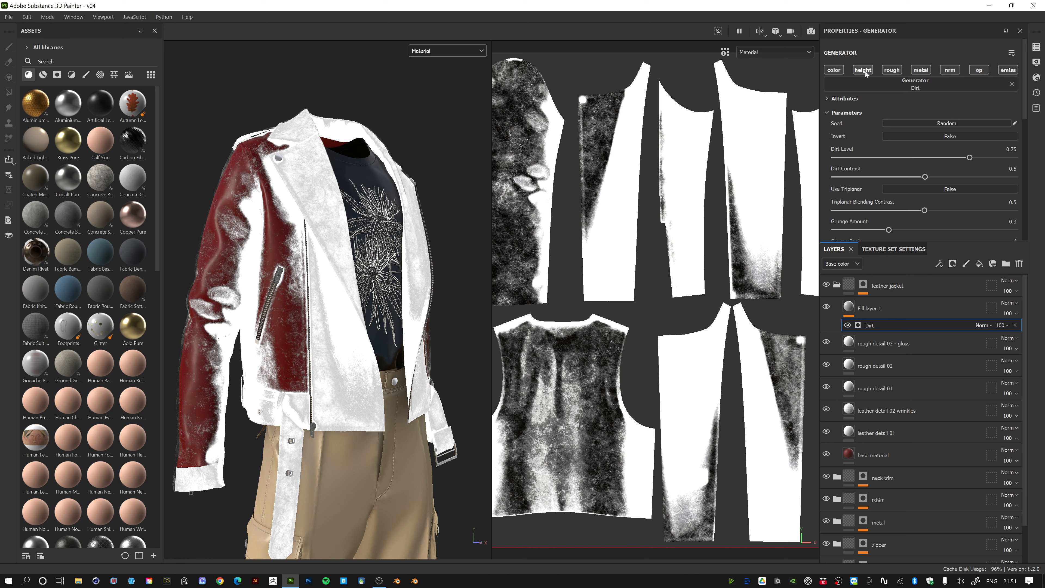
{"action": "left_click", "coordinate": [981, 71]}
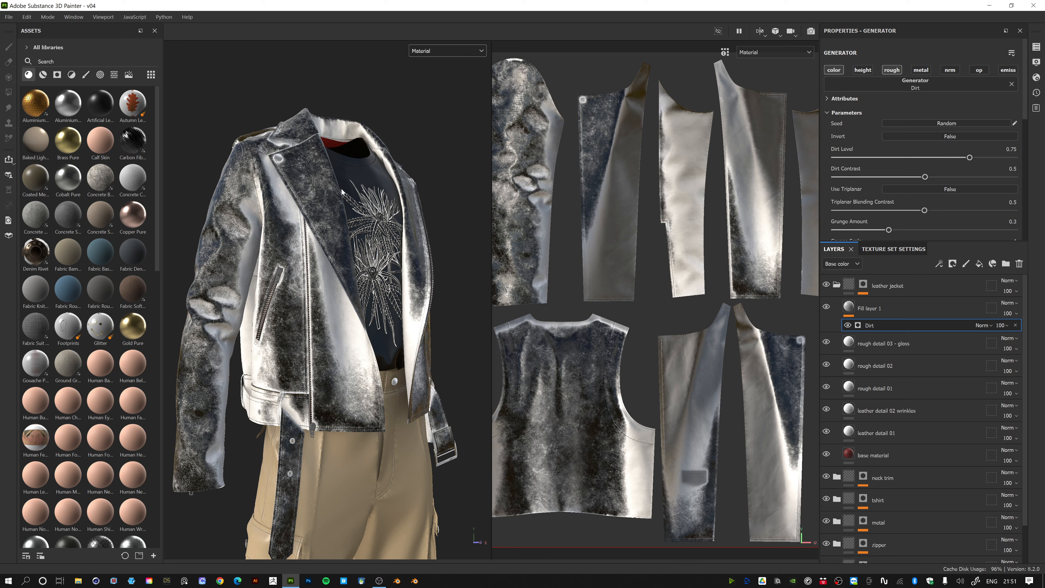
- Review the Dirt generator's image inputs, then set Grunge Amount to 0.45, Grunge Scale to 5 and Edges Masking to about 0.16
{"action": "mouse_move", "coordinate": [342, 192]}
{"action": "left_mouse_down", "text": "alt"}
{"action": "mouse_move", "coordinate": [252, 184]}
{"action": "mouse_move", "coordinate": [335, 194]}
{"action": "left_mouse_up", "text": "alt"}
{"action": "middle_click_drag", "start_coordinate": [398, 181], "coordinate": [352, 184], "text": "alt"}
{"action": "scroll", "coordinate": [941, 153], "scroll_direction": "down", "scroll_amount": 2}
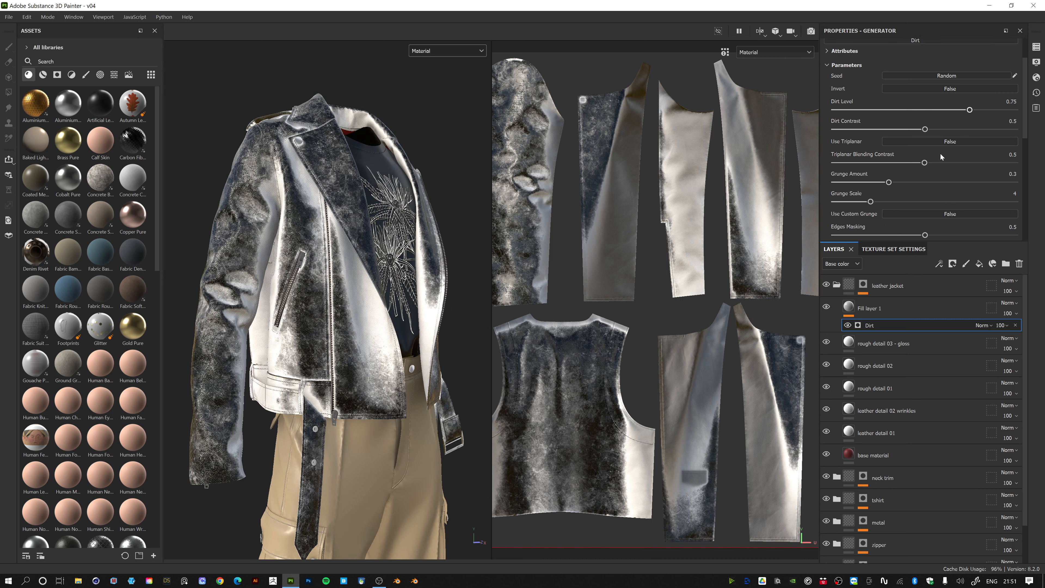
{"action": "scroll", "coordinate": [918, 140], "scroll_direction": "down", "scroll_amount": 3}
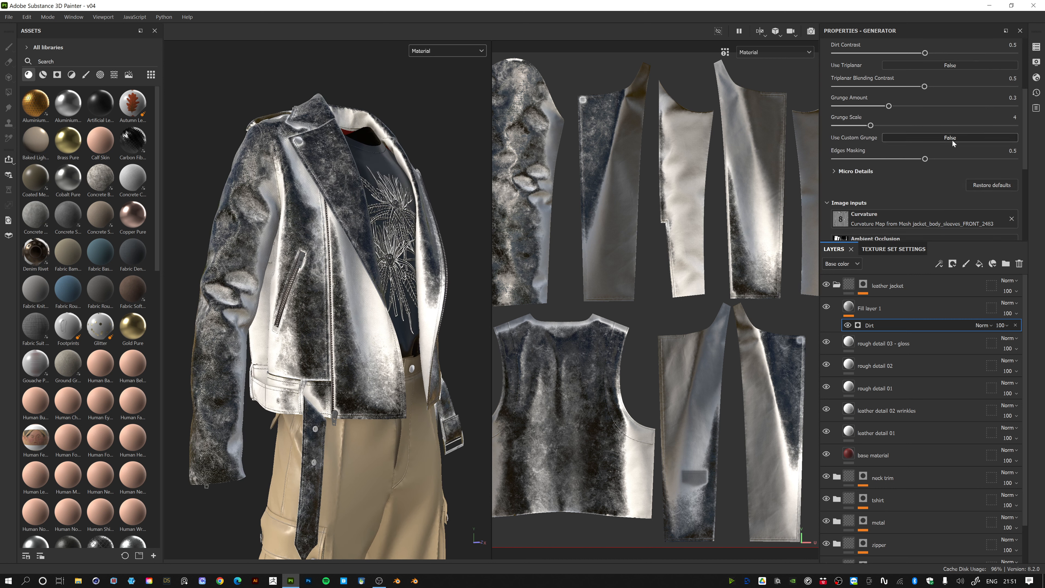
{"action": "scroll", "coordinate": [974, 143], "scroll_direction": "down", "scroll_amount": 3}
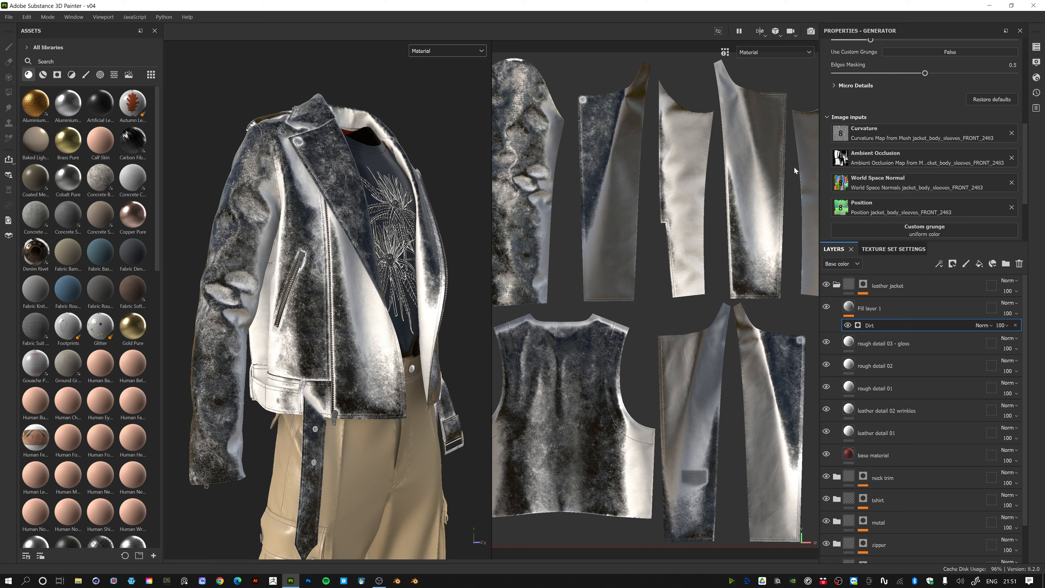
{"action": "scroll", "coordinate": [931, 167], "scroll_direction": "up", "scroll_amount": 5}
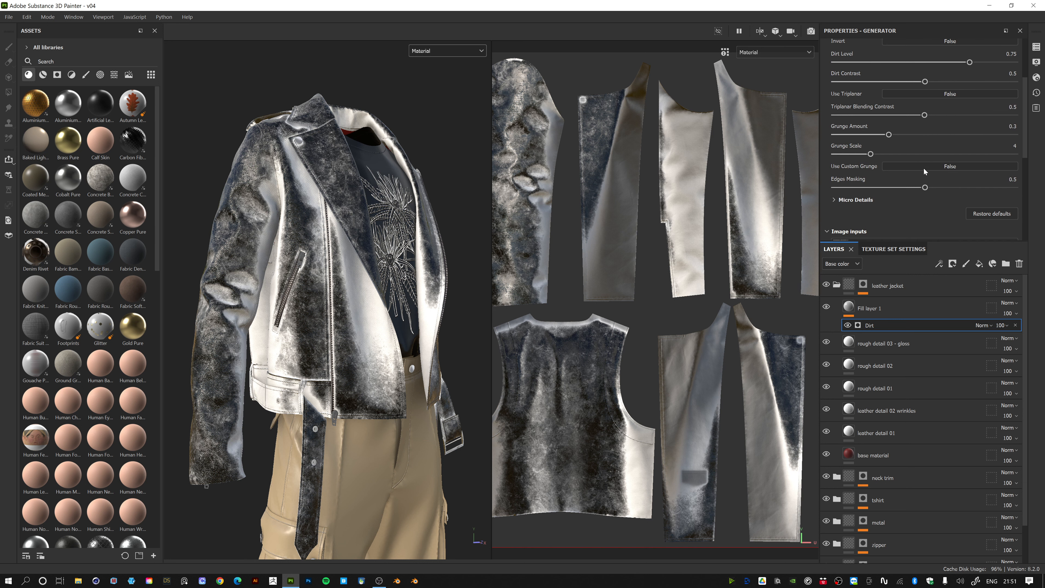
{"action": "scroll", "coordinate": [924, 168], "scroll_direction": "up", "scroll_amount": 1}
{"action": "left_click_drag", "start_coordinate": [890, 164], "coordinate": [917, 164]}
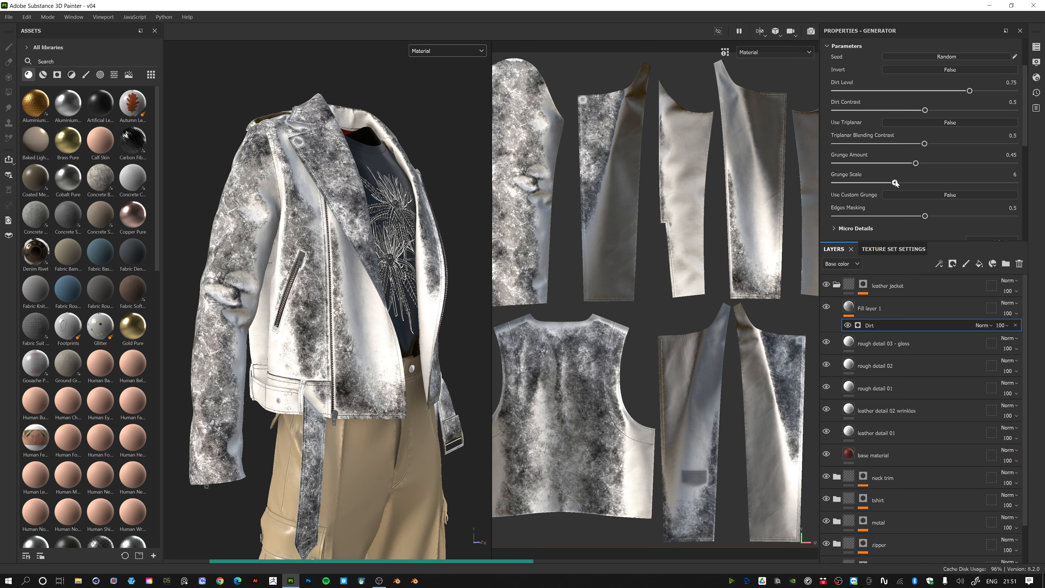
{"action": "scroll", "coordinate": [920, 167], "scroll_direction": "down", "scroll_amount": 1}
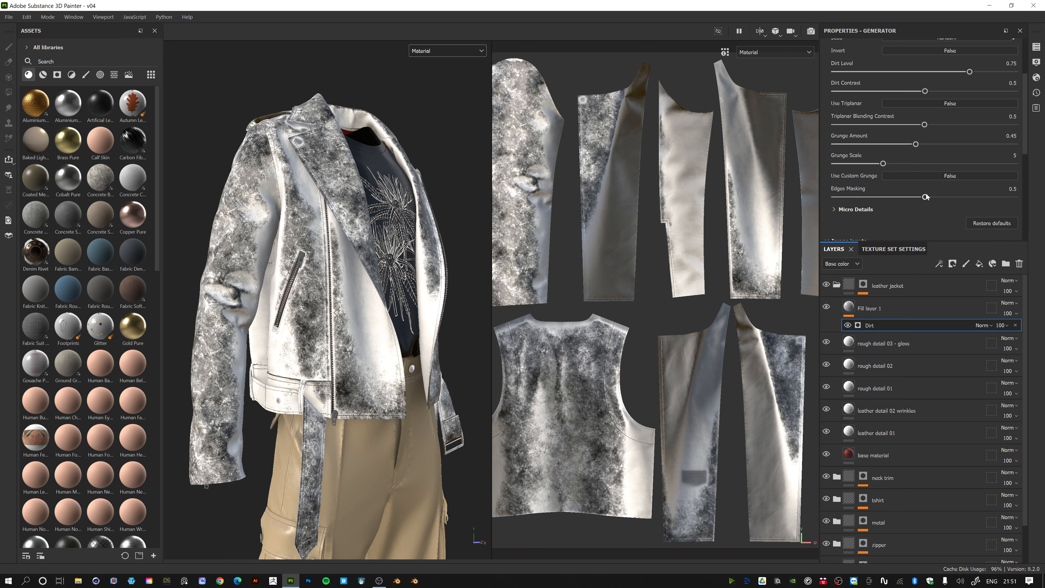
{"action": "left_click_drag", "start_coordinate": [926, 197], "coordinate": [859, 197]}
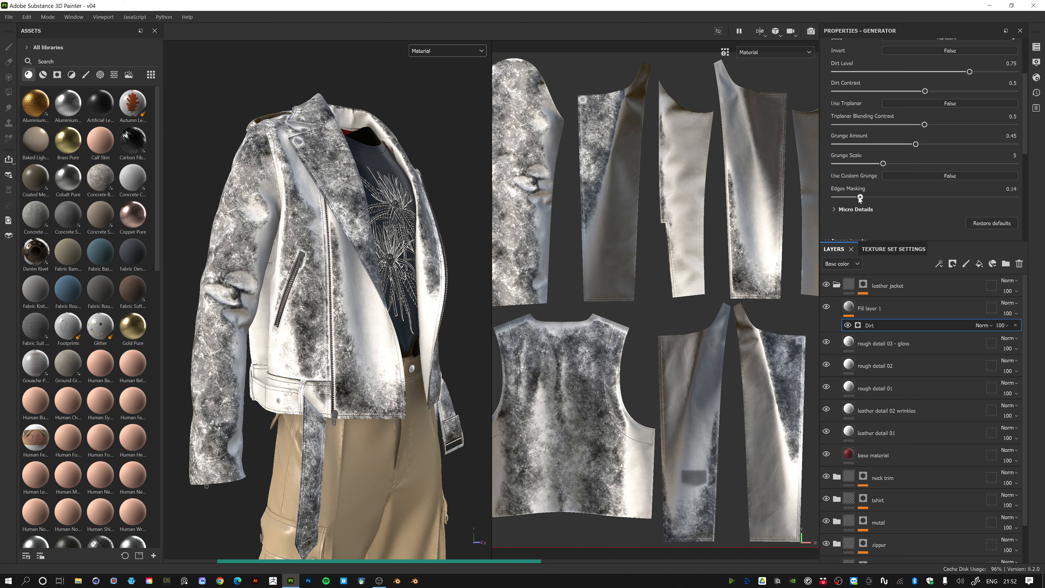
- Set the generator's Dirt Level to 0.63
{"action": "scroll", "coordinate": [890, 142], "scroll_direction": "up", "scroll_amount": 5}
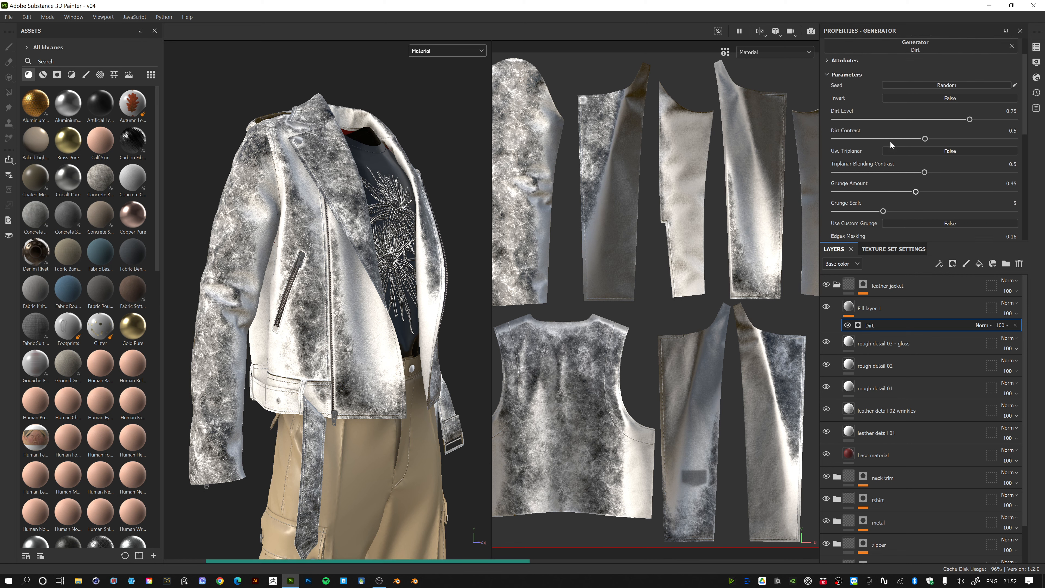
{"action": "mouse_move", "coordinate": [945, 159]}
{"action": "left_mouse_down"}
{"action": "mouse_move", "coordinate": [899, 162]}
{"action": "mouse_move", "coordinate": [949, 161]}
{"action": "left_mouse_up"}
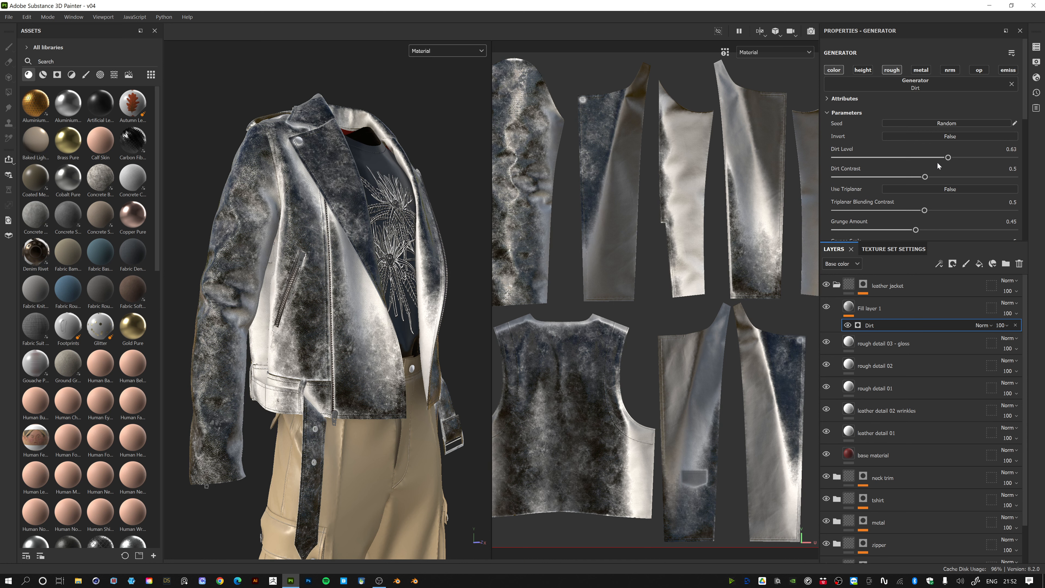
{"action": "scroll", "coordinate": [936, 164], "scroll_direction": "down", "scroll_amount": 1}
{"action": "scroll", "coordinate": [936, 162], "scroll_direction": "up", "scroll_amount": 1}
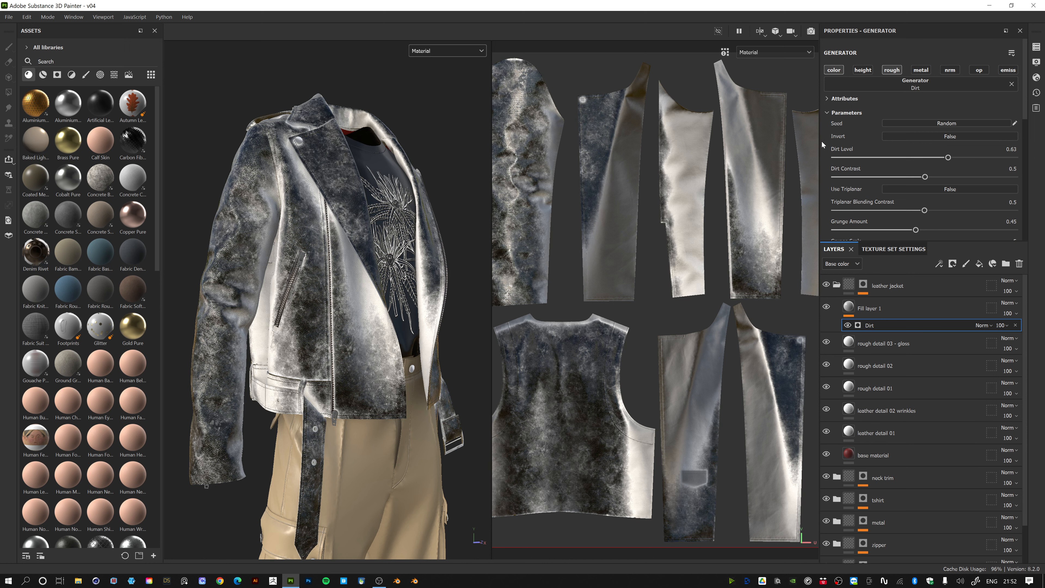
- Set the Dirt generator's Invert option to True and check the effect on the jacket
{"action": "left_click", "coordinate": [937, 135]}
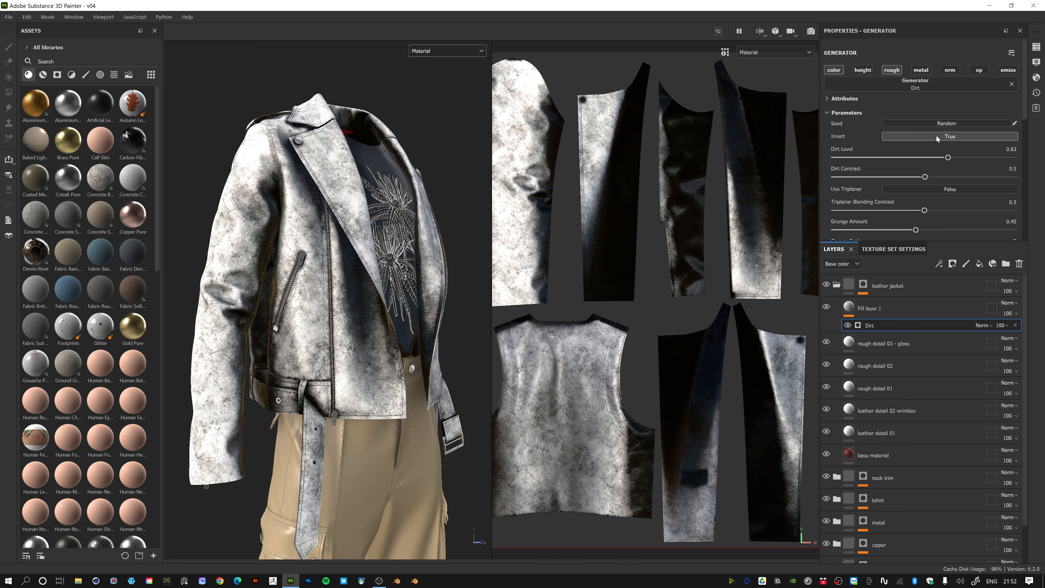
{"action": "left_click", "coordinate": [937, 135]}
{"action": "left_click", "coordinate": [937, 136]}
{"action": "left_click_drag", "start_coordinate": [317, 303], "coordinate": [307, 274], "text": "alt"}
- Set the inverted Dirt generator's Grunge Amount to 0.66
{"action": "scroll", "coordinate": [918, 208], "scroll_direction": "down", "scroll_amount": 1}
{"action": "scroll", "coordinate": [918, 202], "scroll_direction": "down", "scroll_amount": 2}
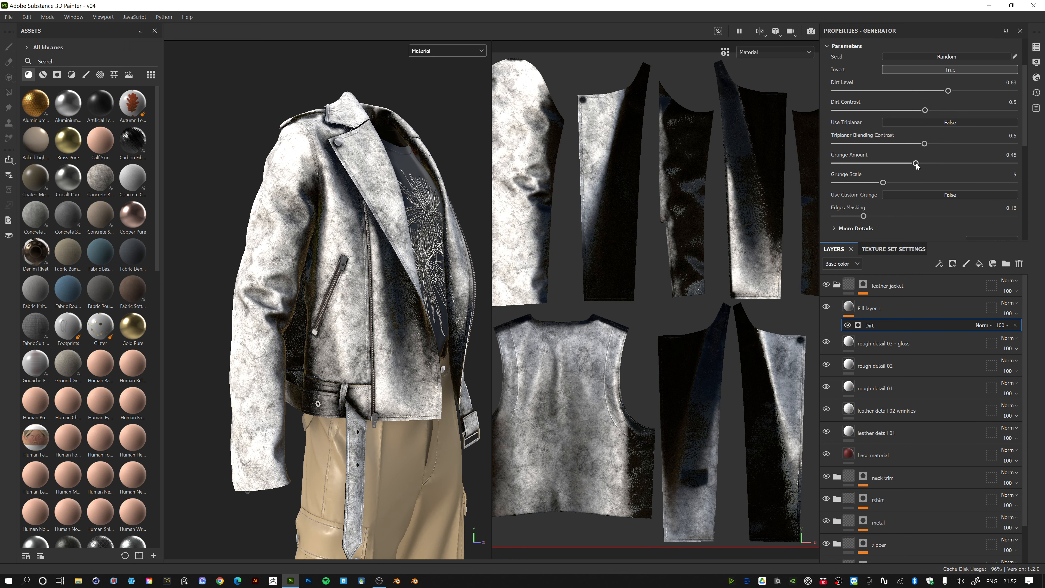
{"action": "left_click_drag", "start_coordinate": [916, 163], "coordinate": [906, 164]}
{"action": "left_click_drag", "start_coordinate": [906, 163], "coordinate": [954, 164]}
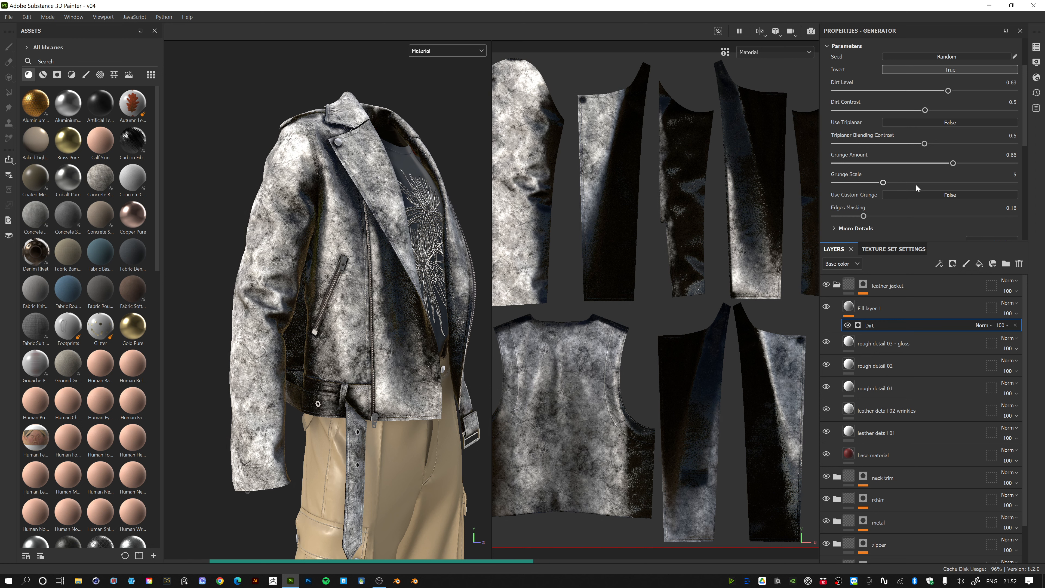
- Set the Dirt generator's Grunge Scale to 4 and check the effect on the jacket
{"action": "left_click_drag", "start_coordinate": [883, 183], "coordinate": [871, 183]}
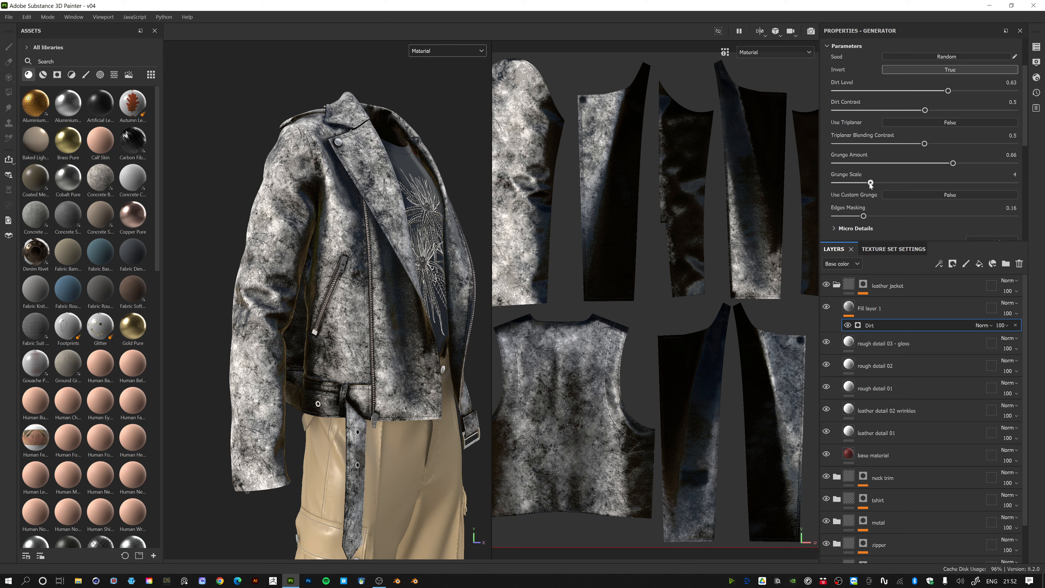
{"action": "left_click_drag", "start_coordinate": [403, 242], "coordinate": [349, 241], "text": "alt"}
{"action": "scroll", "coordinate": [842, 226], "scroll_direction": "down", "scroll_amount": 1}
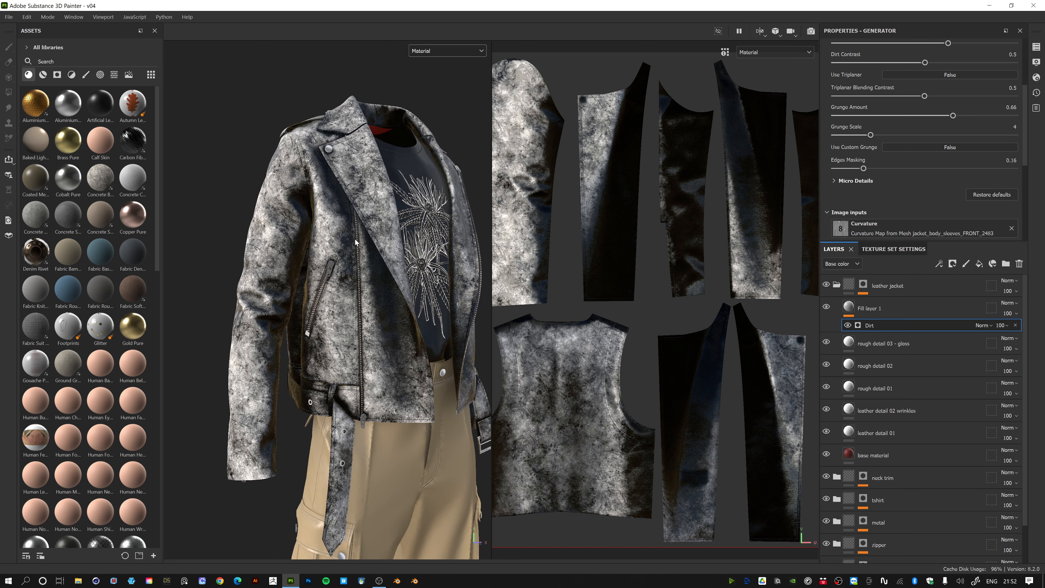
{"action": "middle_click_drag", "start_coordinate": [354, 240], "coordinate": [335, 221], "text": "alt"}
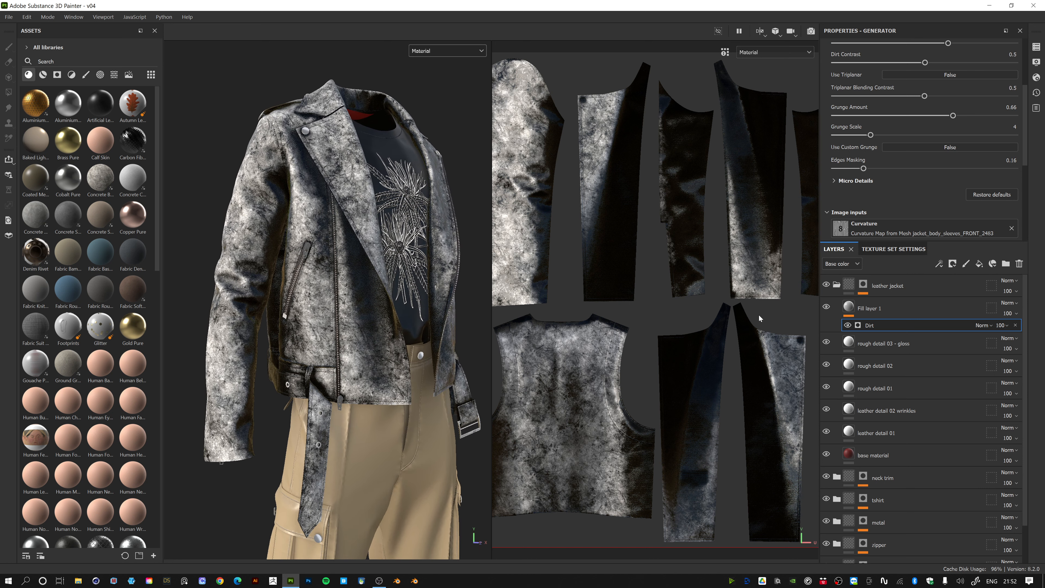
- Rename the fill layer holding the Dirt generator as "dirt"
{"action": "double_click", "coordinate": [875, 308]}
{"action": "type", "text": "di"}
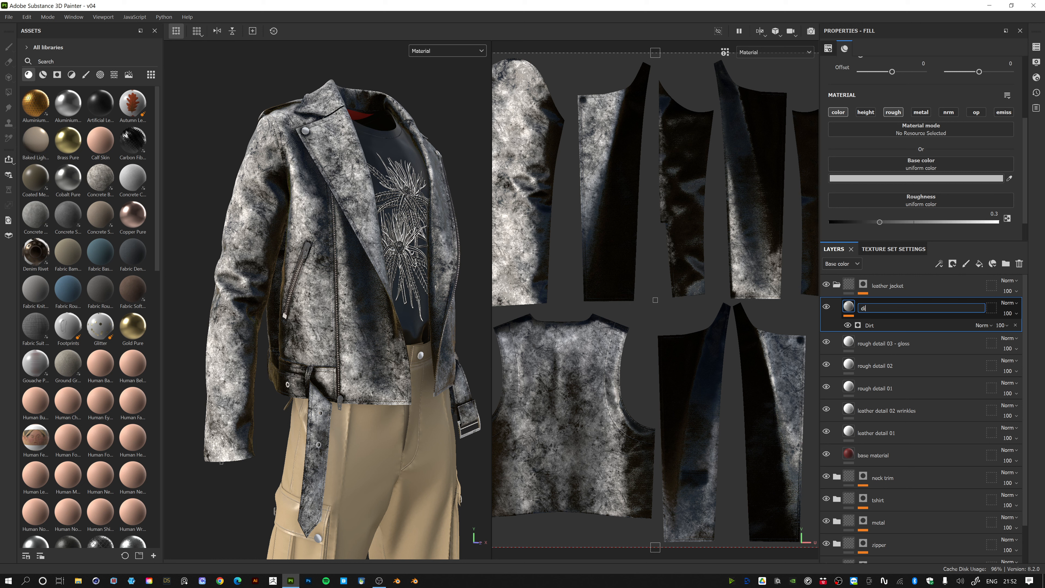
{"action": "type", "text": "rt"}
{"action": "key", "text": "Return"}
{"action": "left_click", "coordinate": [880, 325]}
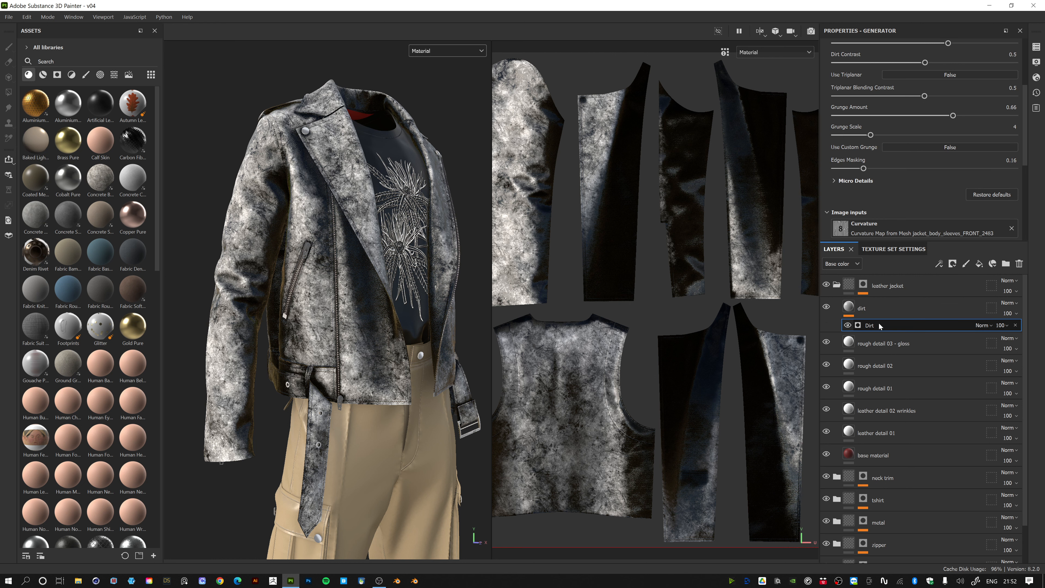
- Set the dirt layer's Base color blending mode to Multiply and check the jacket from several angles
{"action": "double_click", "coordinate": [872, 312]}
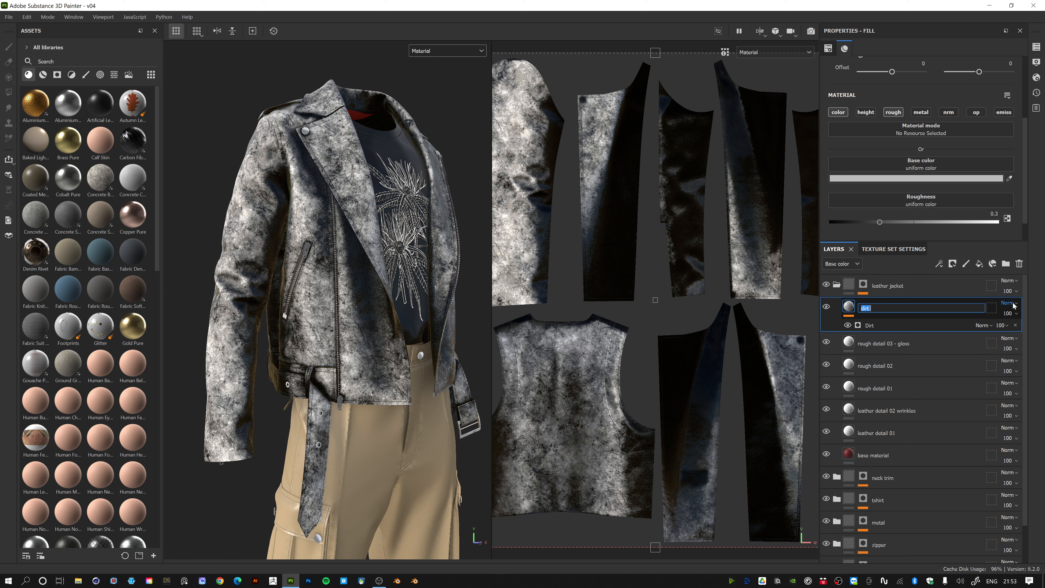
{"action": "key", "text": "Return"}
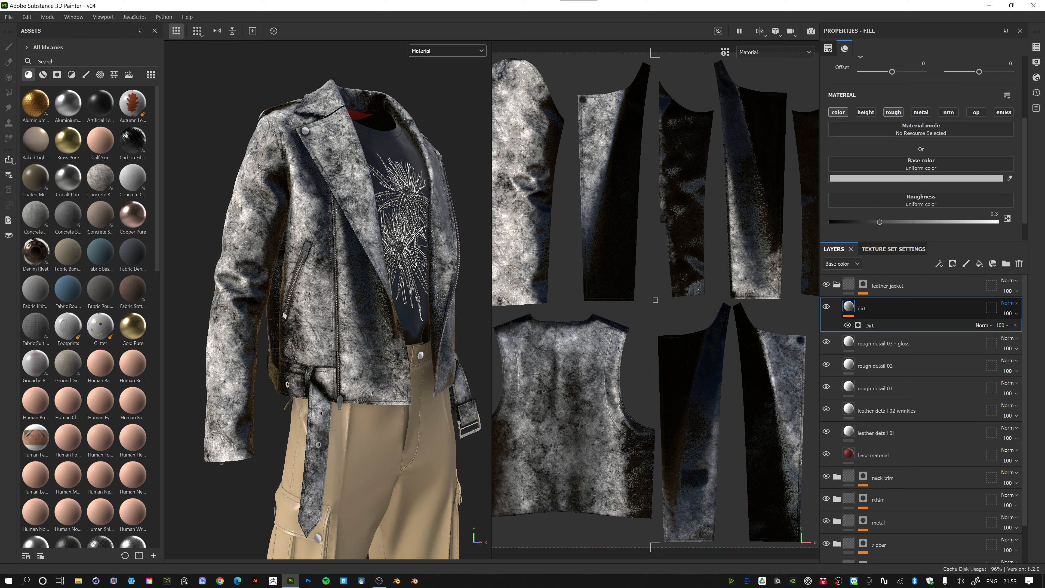
{"action": "left_click", "coordinate": [1008, 349]}
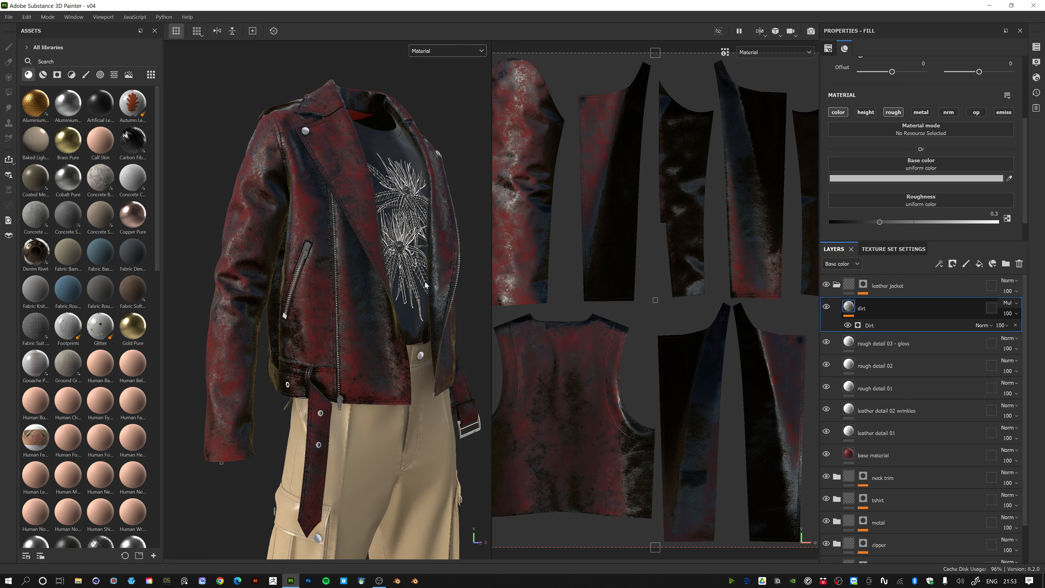
{"action": "left_click_drag", "start_coordinate": [412, 266], "coordinate": [294, 199], "text": "alt"}
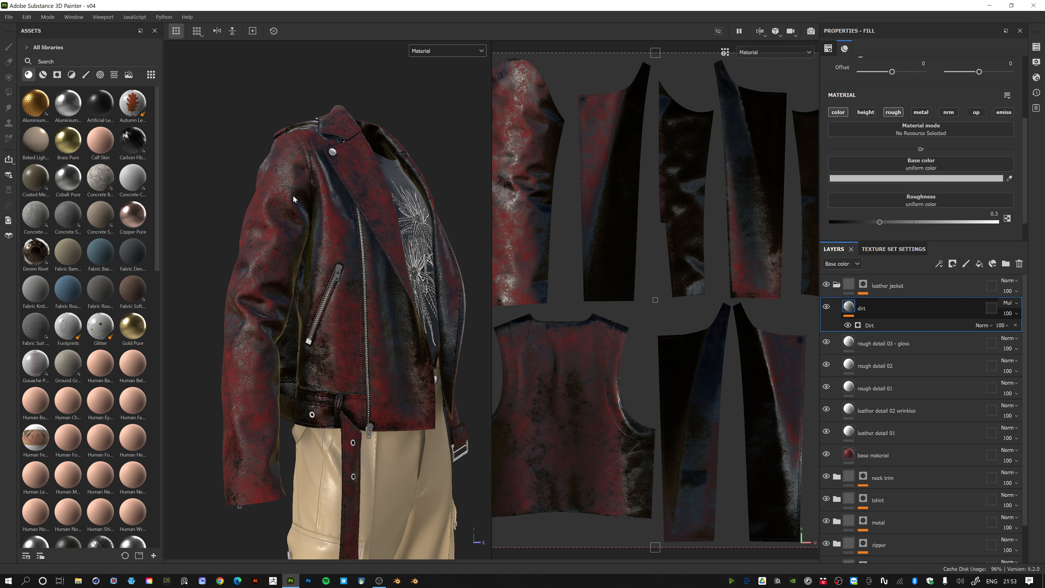
{"action": "left_click_drag", "start_coordinate": [432, 262], "coordinate": [486, 289], "text": "alt"}
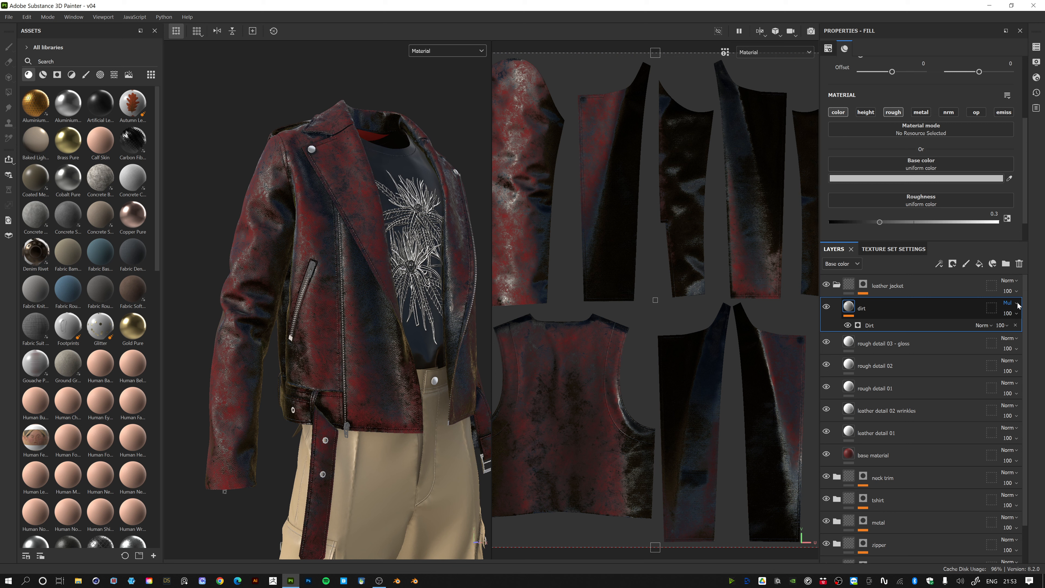
- Lower the dirt layer's Base color opacity to 43
{"action": "left_click", "coordinate": [1017, 314]}
{"action": "left_click_drag", "start_coordinate": [1040, 332], "coordinate": [1018, 333]}
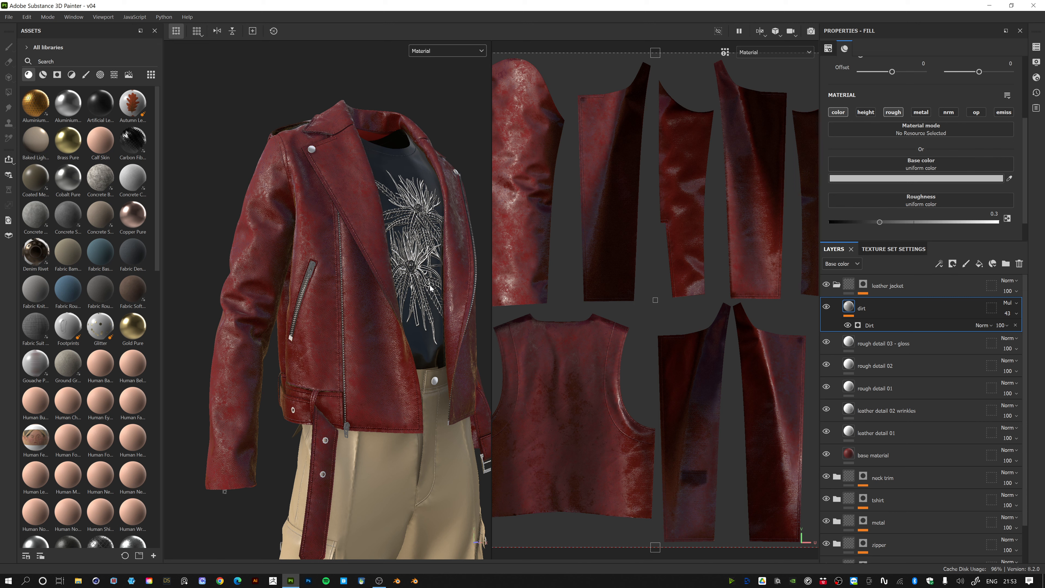
{"action": "left_click_drag", "start_coordinate": [432, 288], "coordinate": [399, 268], "text": "alt"}
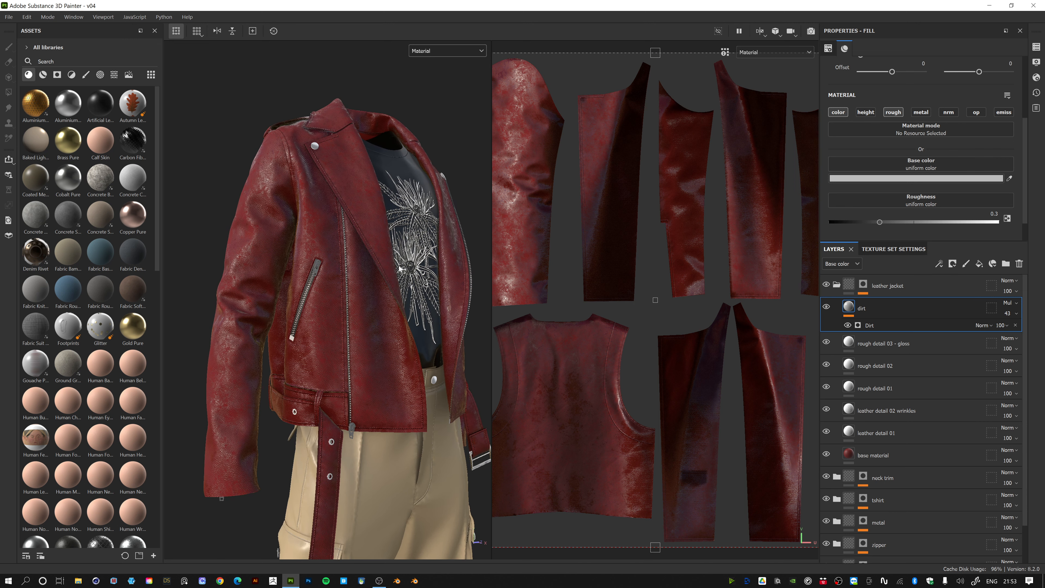
- Show the Roughness channel in the viewports and switch the layer stack to its Roughness settings
{"action": "left_click", "coordinate": [422, 55]}
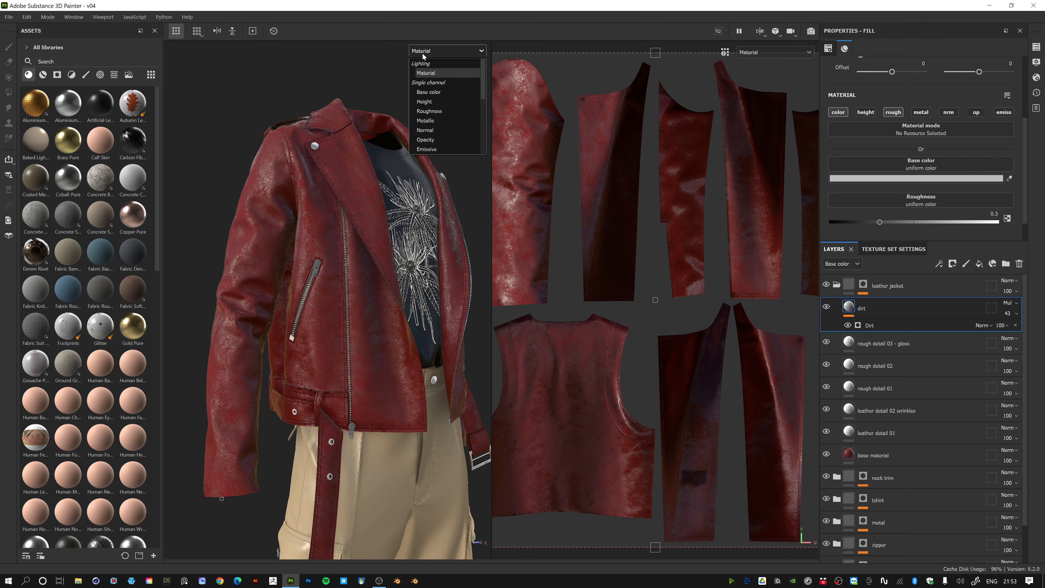
{"action": "left_click", "coordinate": [435, 112]}
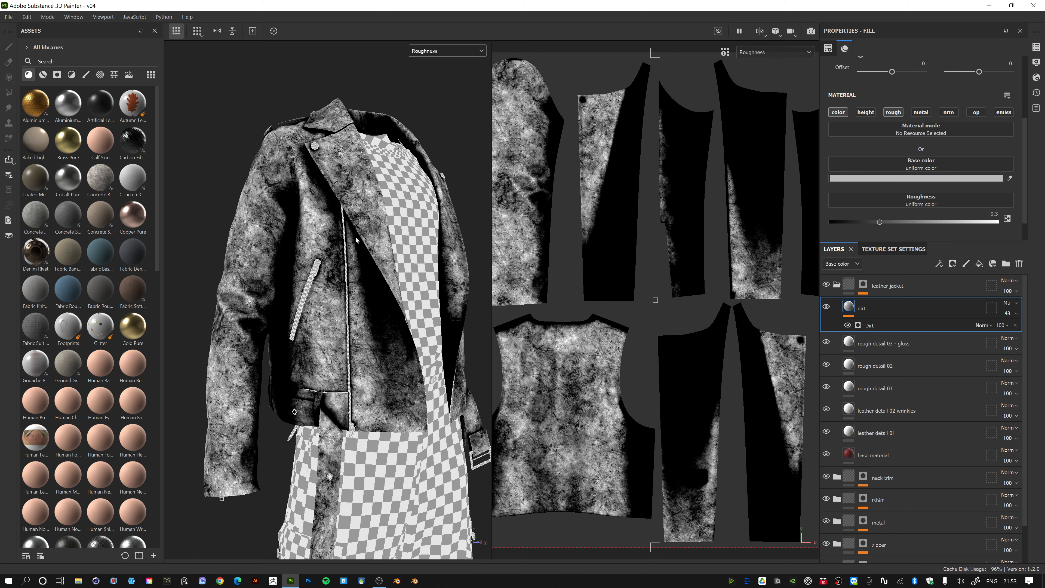
{"action": "left_click_drag", "start_coordinate": [356, 240], "coordinate": [315, 261], "text": "alt"}
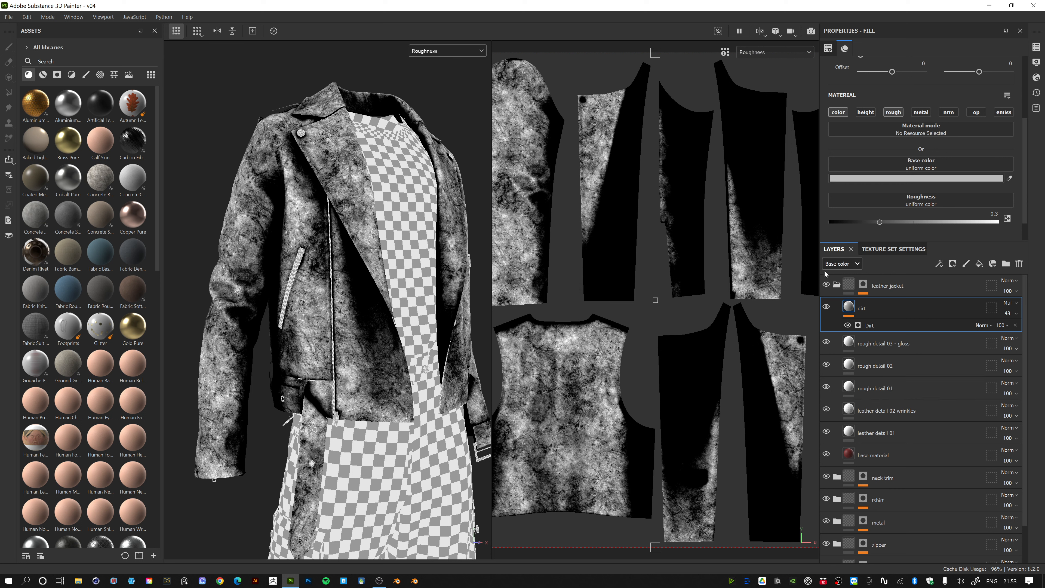
{"action": "left_click", "coordinate": [841, 264]}
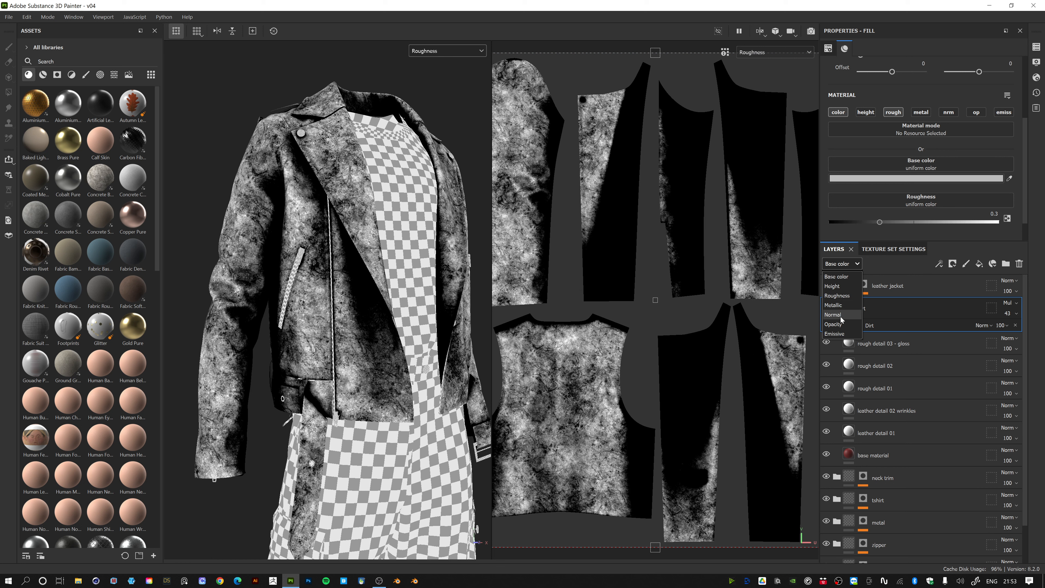
{"action": "left_click", "coordinate": [843, 296]}
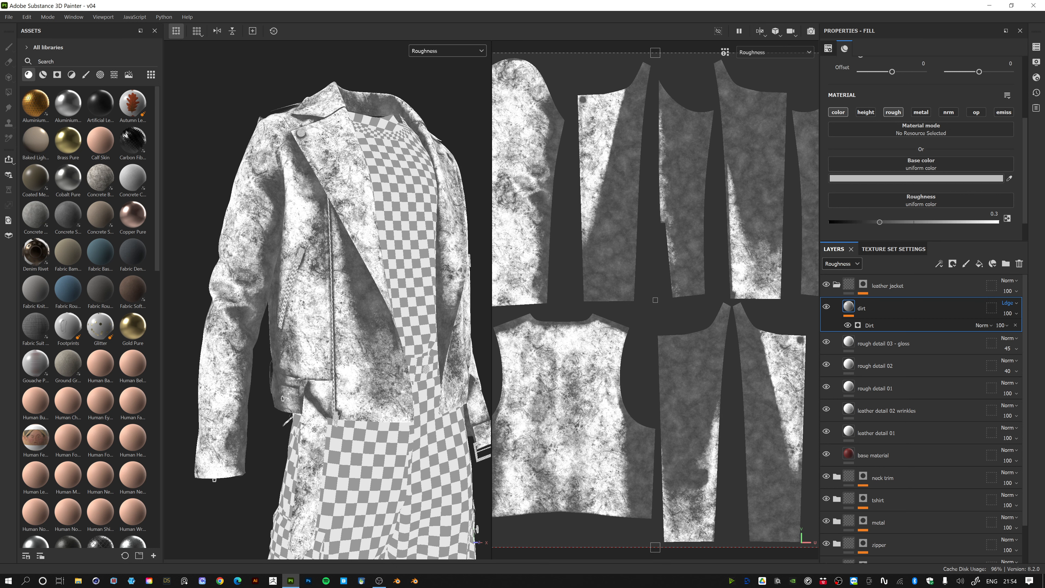
- Try the Linear Dodge and Darken blending modes on the dirt layer's Roughness channel at 18 opacity
{"action": "left_click", "coordinate": [1004, 325]}
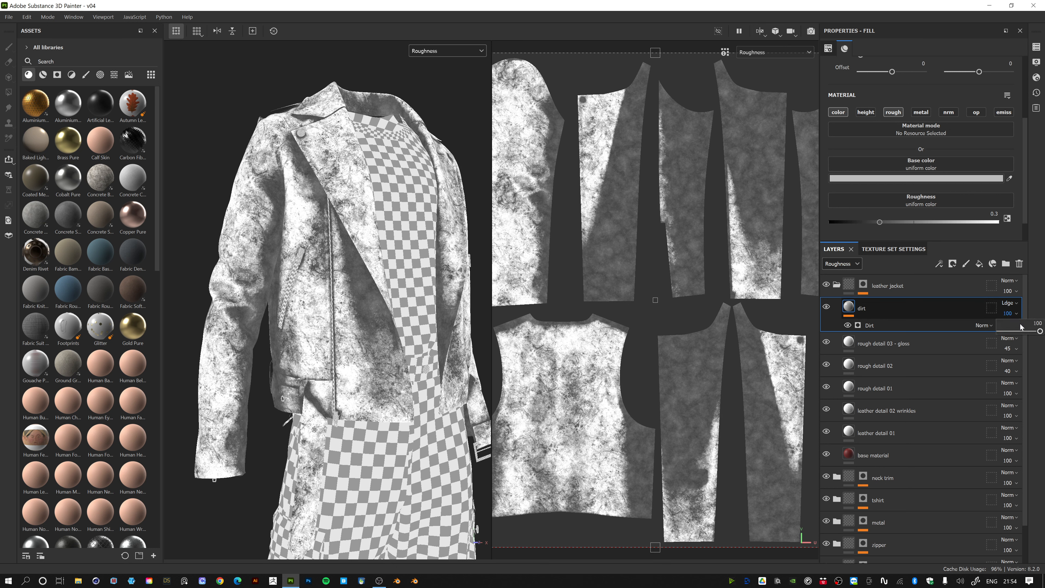
{"action": "left_click_drag", "start_coordinate": [1022, 329], "coordinate": [1008, 334]}
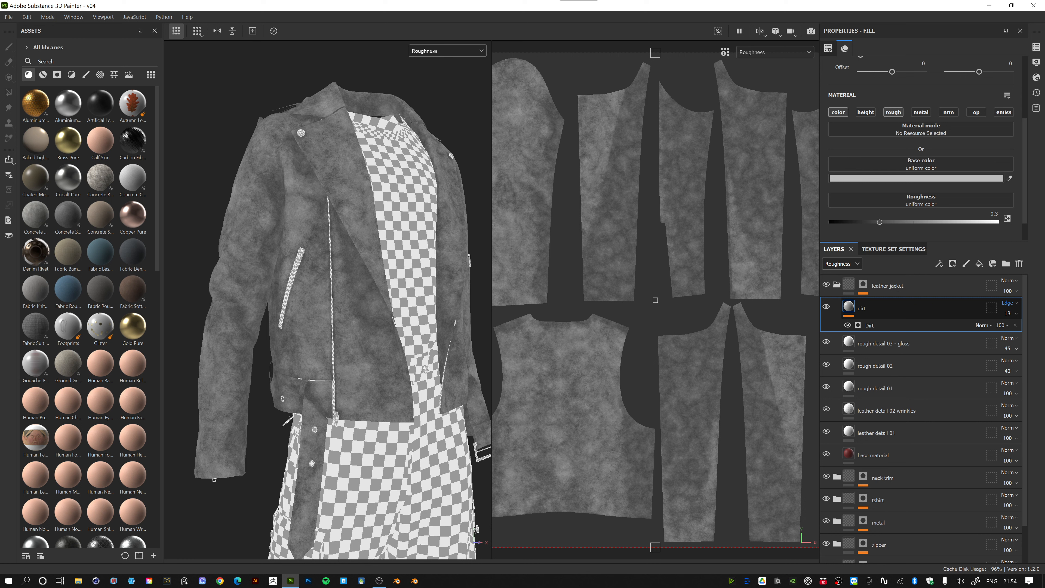
{"action": "scroll", "coordinate": [1010, 303], "scroll_direction": "up", "scroll_amount": 2}
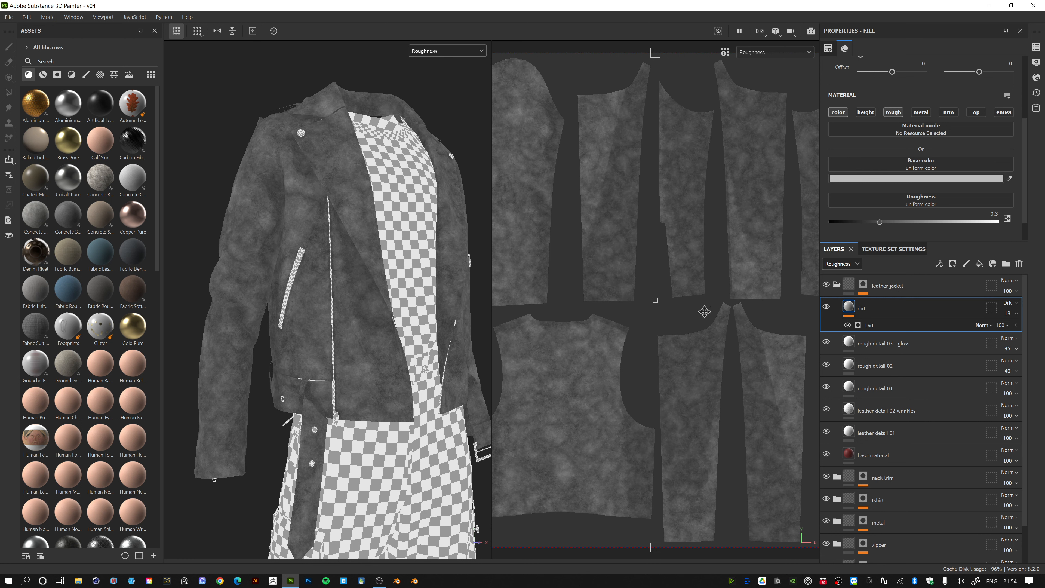
- Set the dirt layer's Roughness blending mode to Overlay and its opacity to 29
{"action": "left_click", "coordinate": [1020, 314]}
{"action": "mouse_move", "coordinate": [1008, 333]}
{"action": "left_mouse_down"}
{"action": "mouse_move", "coordinate": [1023, 332]}
{"action": "mouse_move", "coordinate": [1011, 333]}
{"action": "left_mouse_up"}
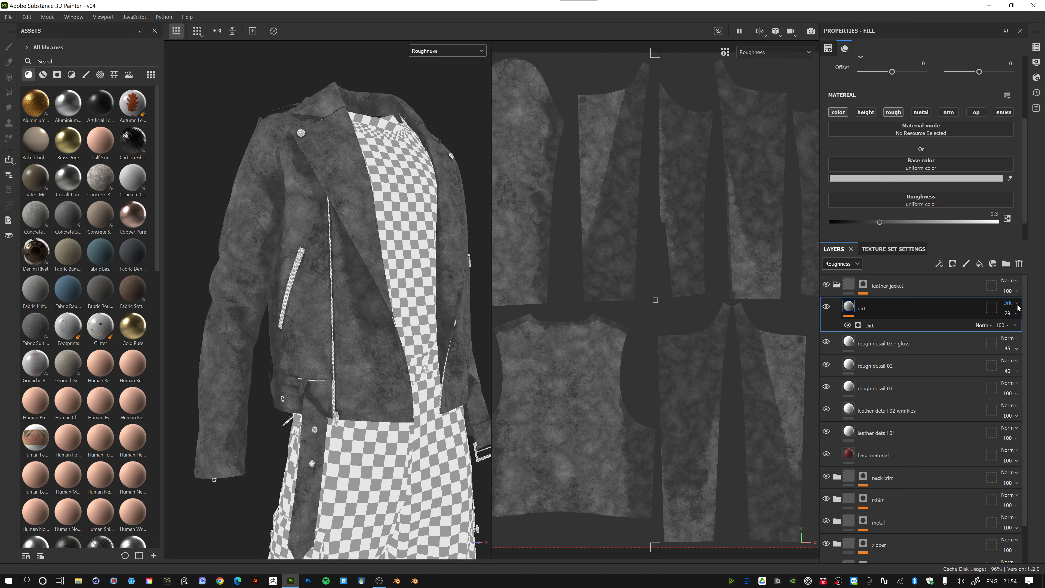
{"action": "left_click", "coordinate": [579, 0]}
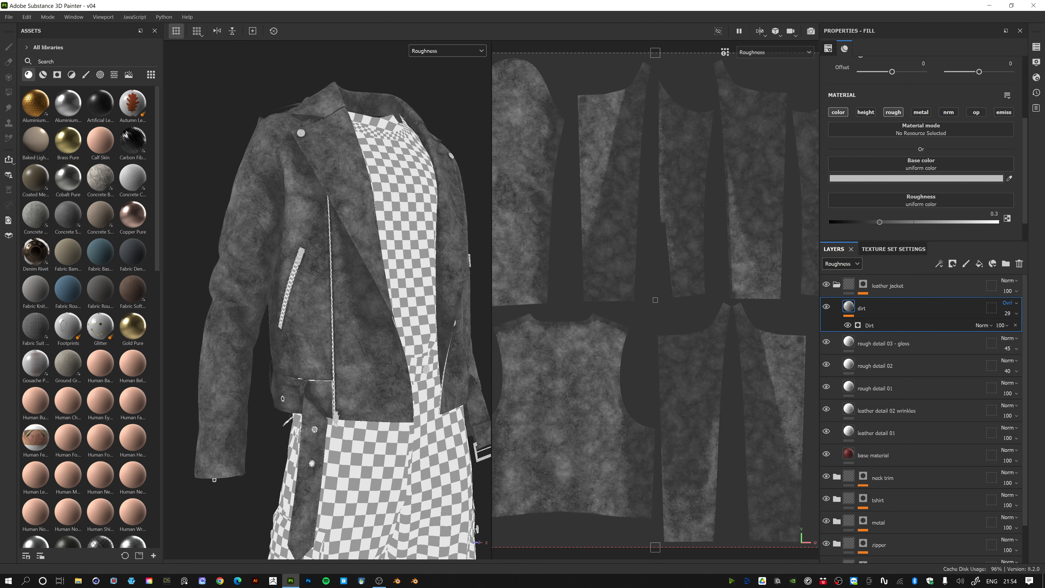
{"action": "left_click", "coordinate": [1017, 313]}
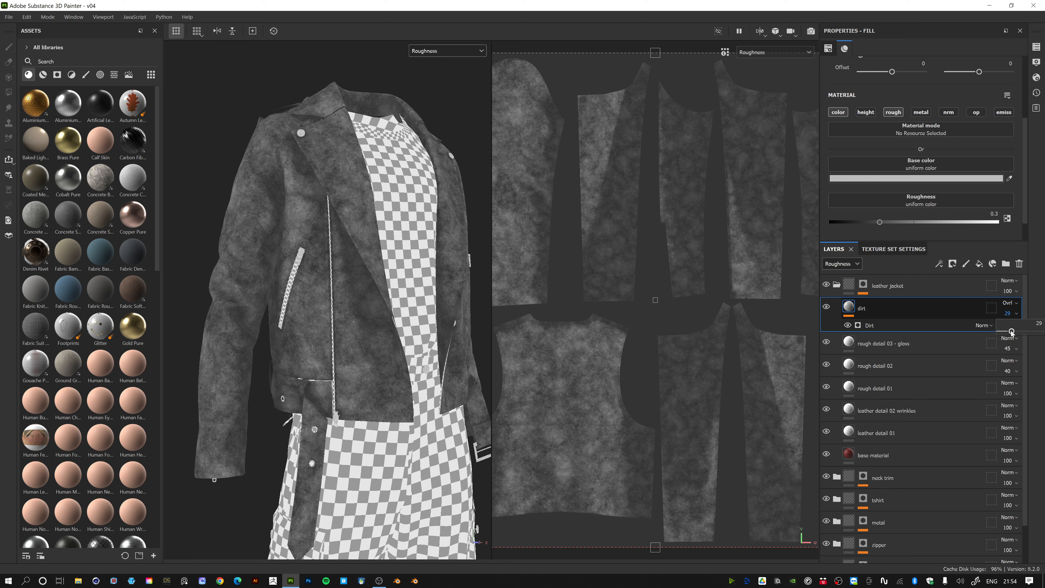
{"action": "left_click_drag", "start_coordinate": [1013, 333], "coordinate": [1013, 333]}
- Return the viewports to the Material view and inspect the jacket under different angles and lighting
{"action": "left_click_drag", "start_coordinate": [415, 231], "coordinate": [383, 223], "text": "alt"}
{"action": "left_click", "coordinate": [431, 51]}
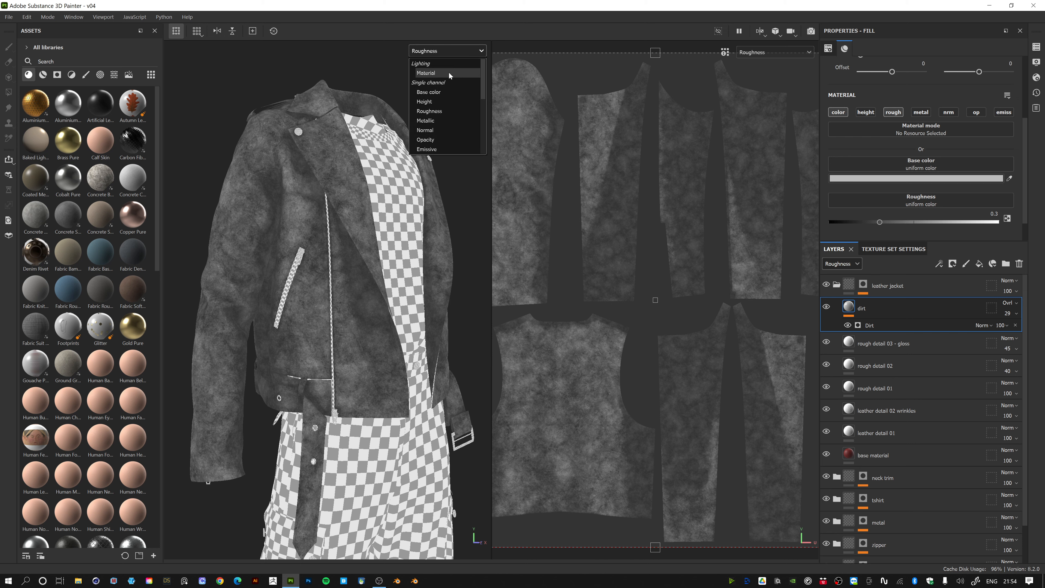
{"action": "left_click", "coordinate": [451, 73]}
{"action": "mouse_move", "coordinate": [387, 226]}
{"action": "left_mouse_down", "text": "alt"}
{"action": "mouse_move", "coordinate": [347, 243]}
{"action": "mouse_move", "coordinate": [332, 236]}
{"action": "mouse_move", "coordinate": [374, 239]}
{"action": "left_mouse_up", "text": "alt"}
{"action": "right_click_drag", "start_coordinate": [373, 239], "coordinate": [377, 239], "text": "shift"}
{"action": "key", "text": "alt+shift"}
{"action": "left_click_drag", "start_coordinate": [377, 240], "coordinate": [388, 240], "text": "alt"}
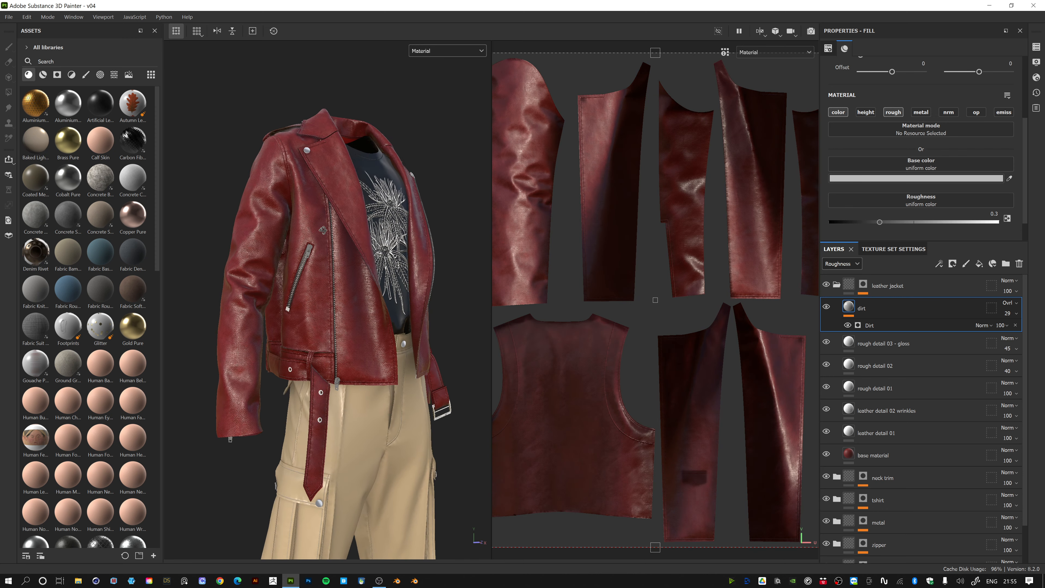
- Inspect the jacket's Base color channel from the back and front, and return the viewports to the Material view
{"action": "left_click", "coordinate": [446, 55]}
{"action": "left_click", "coordinate": [429, 92]}
{"action": "scroll", "coordinate": [461, 165], "scroll_direction": "up", "scroll_amount": 5}
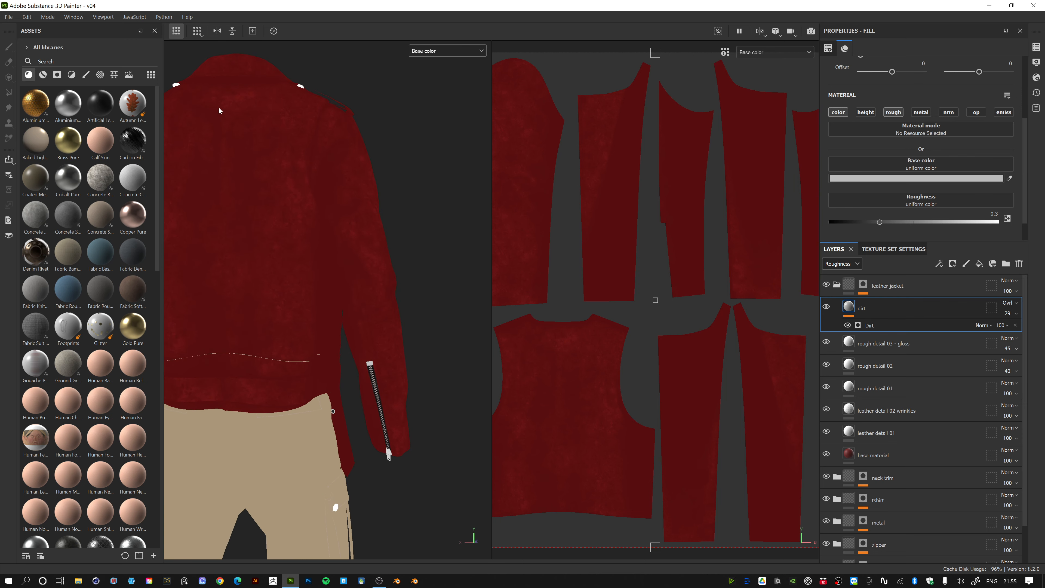
{"action": "left_click_drag", "start_coordinate": [284, 234], "coordinate": [258, 222], "text": "alt"}
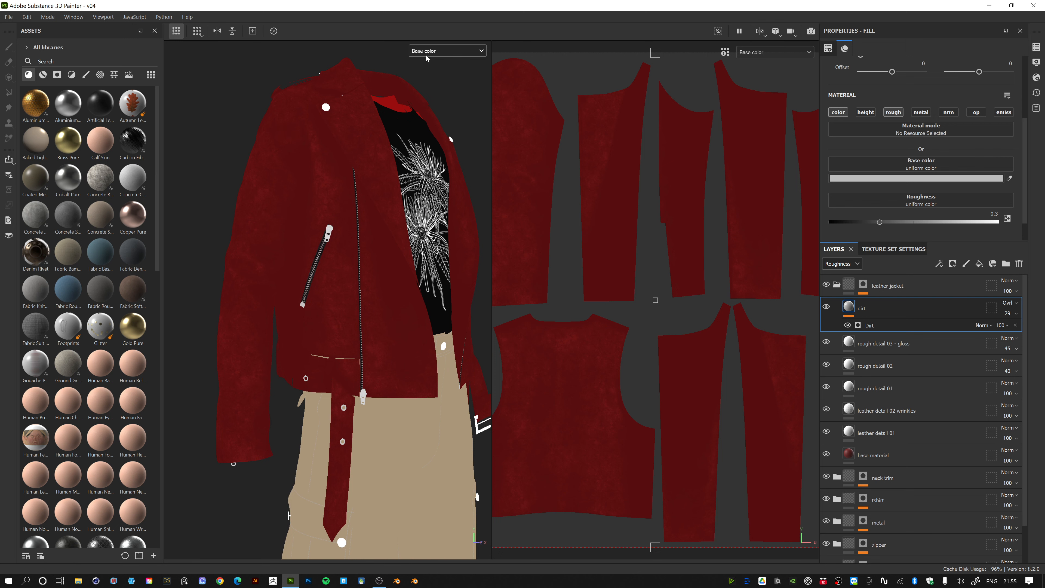
{"action": "left_click", "coordinate": [434, 53]}
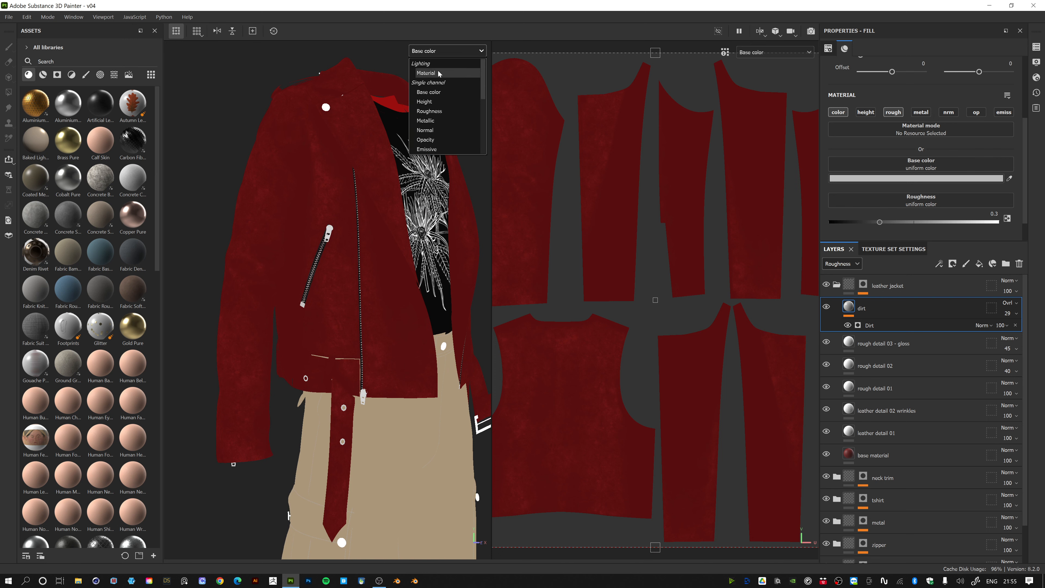
{"action": "left_click", "coordinate": [428, 72]}
{"action": "middle_click_drag", "start_coordinate": [397, 156], "coordinate": [375, 179], "text": "alt"}
{"action": "scroll", "coordinate": [376, 177], "scroll_direction": "down", "scroll_amount": 1}
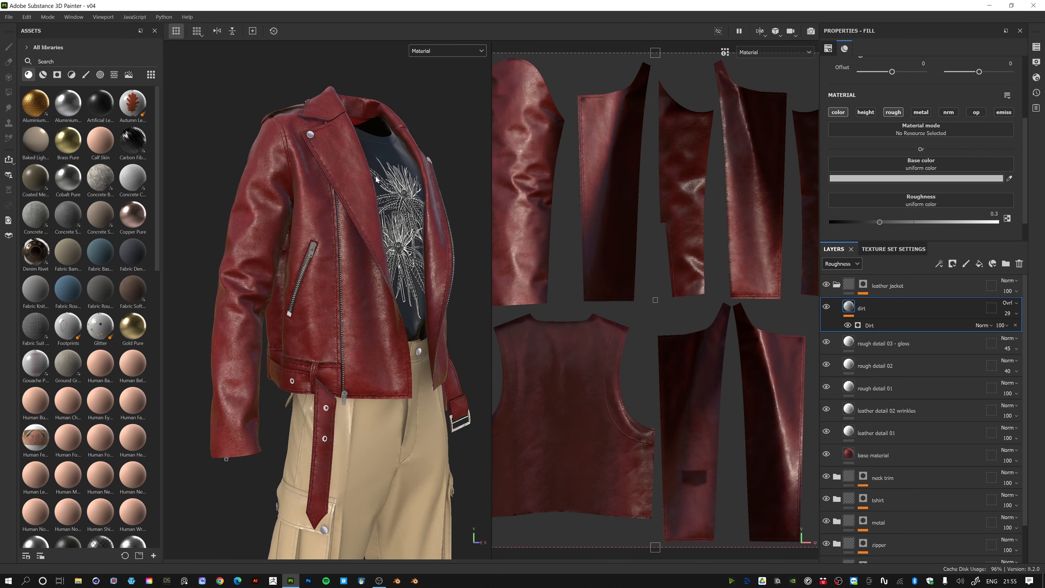
- Duplicate the dirt layer and select the Dirt generator on the copy
{"action": "right_click", "coordinate": [901, 303]}
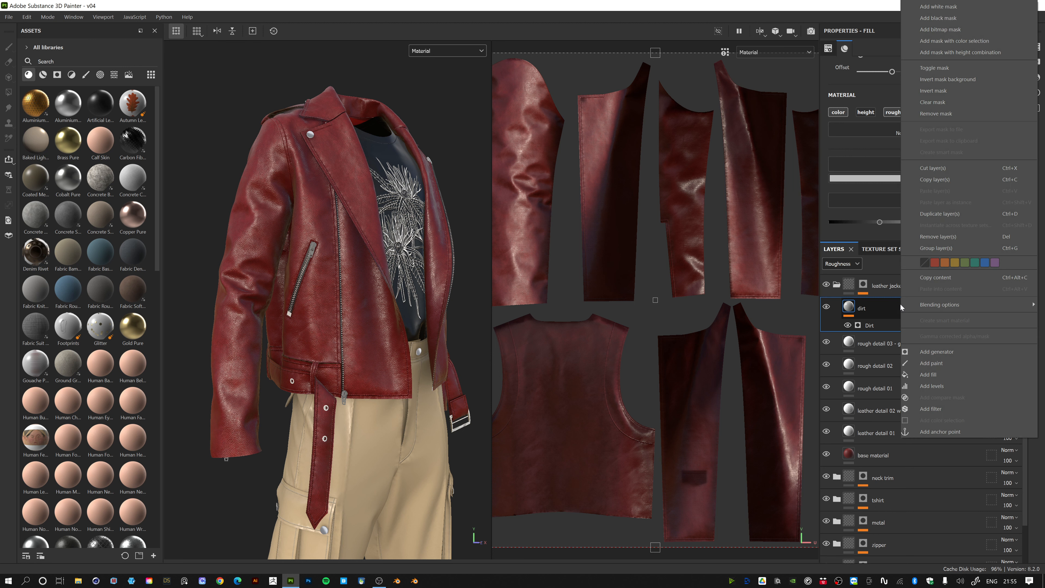
{"action": "left_click", "coordinate": [939, 214]}
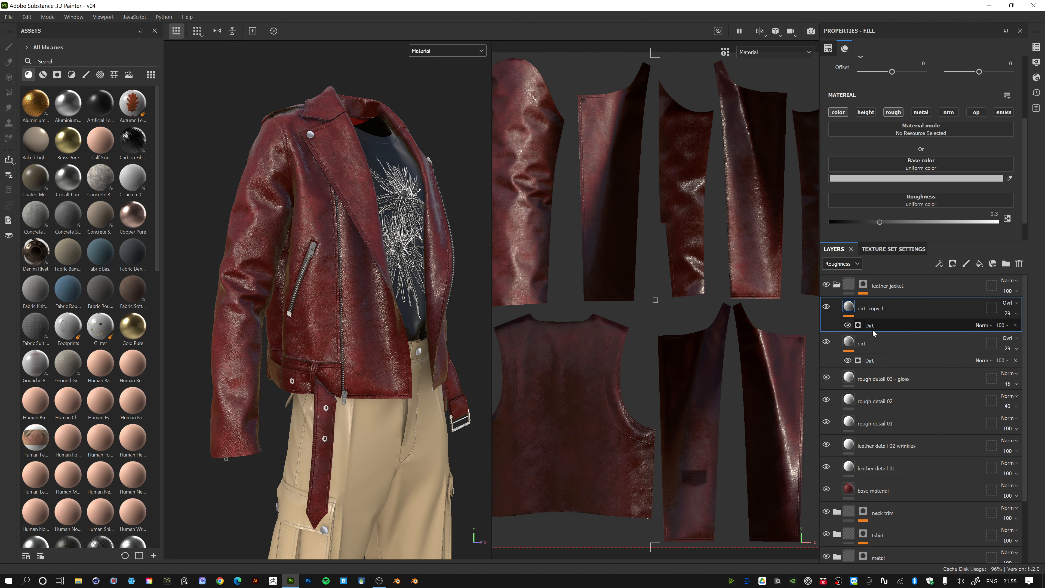
{"action": "left_click", "coordinate": [875, 327]}
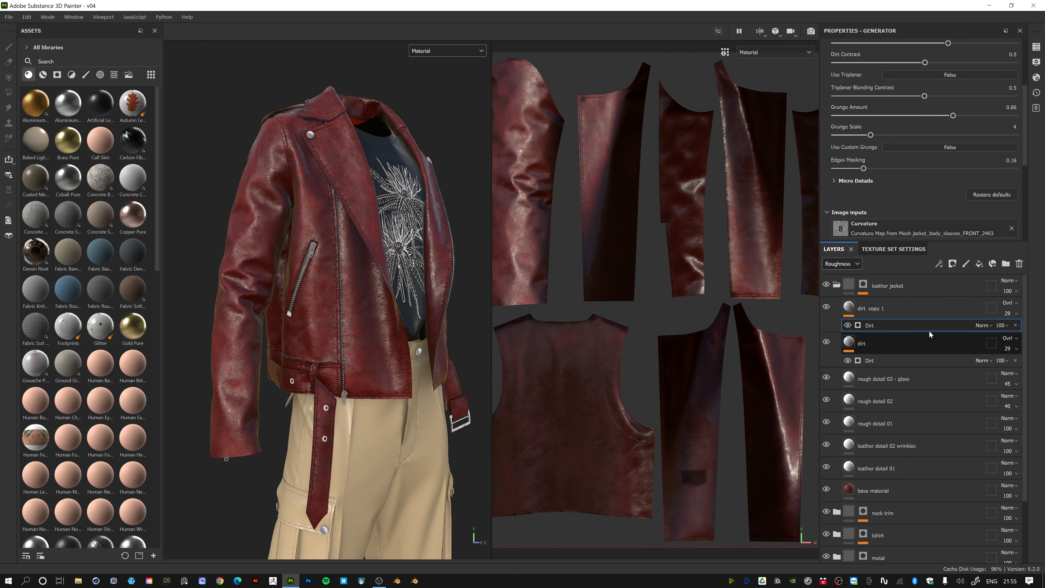
- Replace the copied dirt layer's Dirt generator with Dripping Rust and limit it to the color and rough channels
{"action": "scroll", "coordinate": [914, 159], "scroll_direction": "up", "scroll_amount": 3}
{"action": "scroll", "coordinate": [916, 133], "scroll_direction": "up", "scroll_amount": 2}
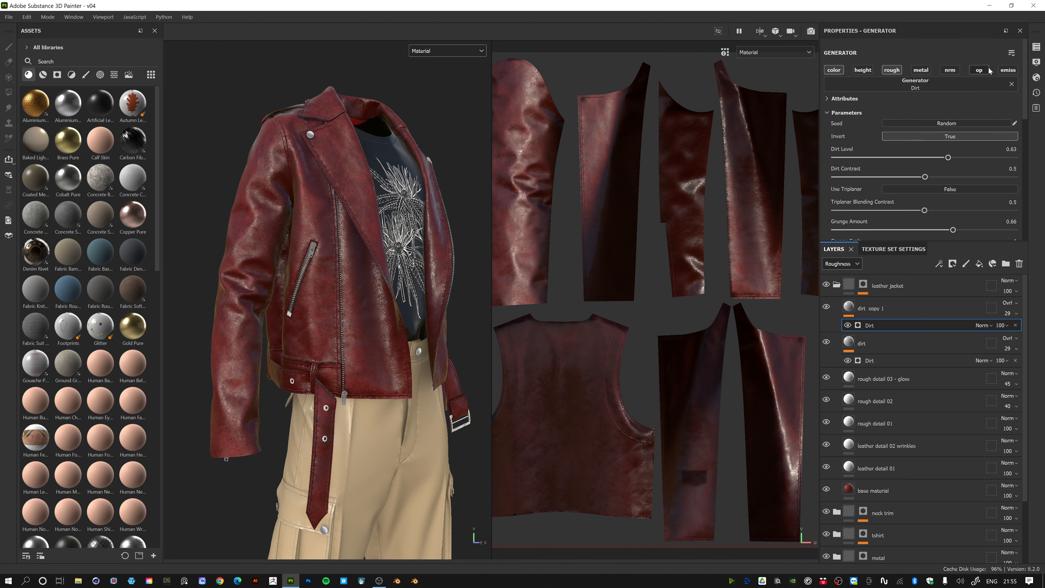
{"action": "left_click", "coordinate": [1012, 85]}
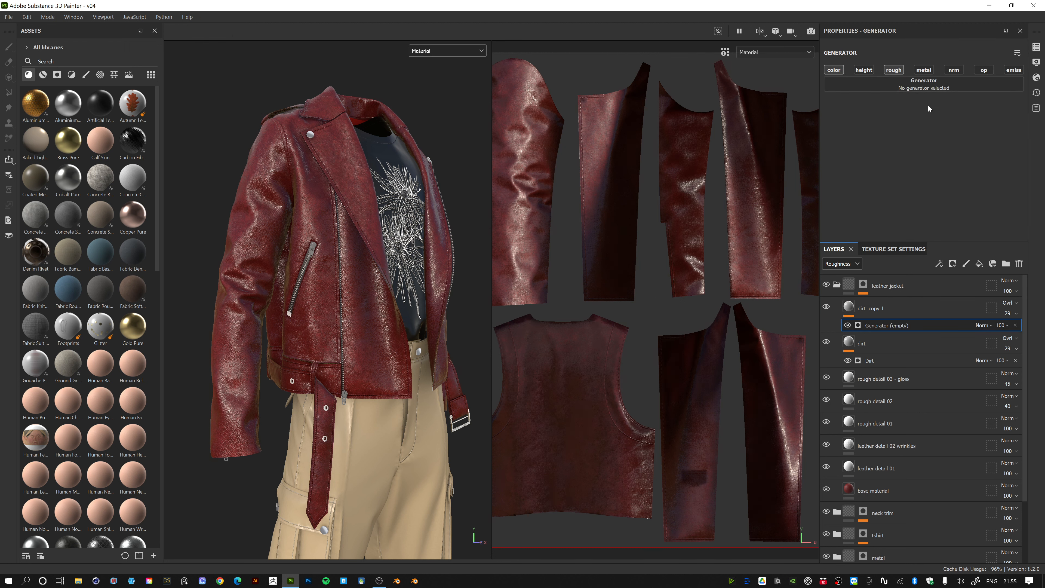
{"action": "left_click", "coordinate": [916, 87]}
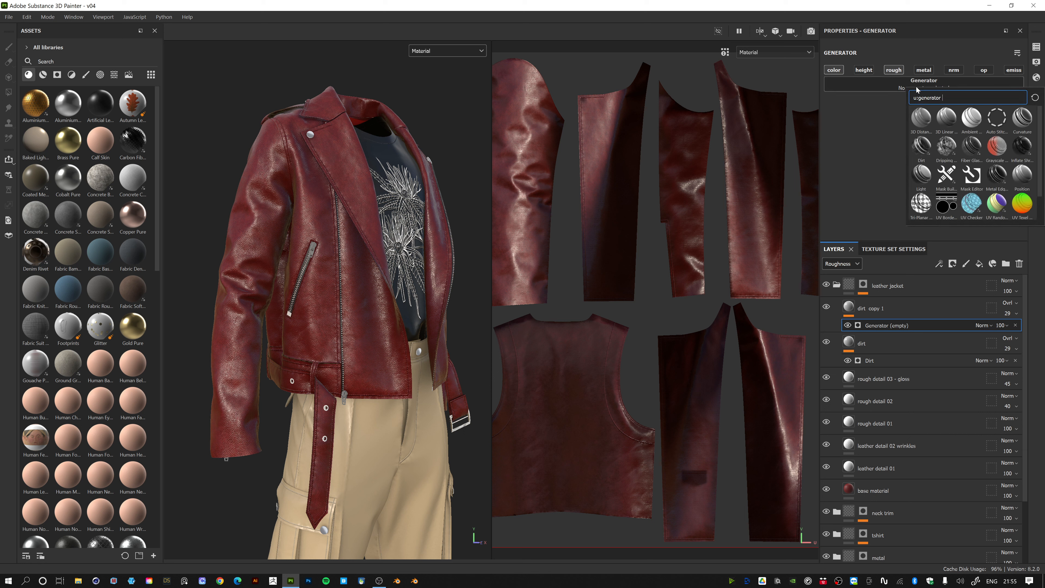
{"action": "left_click", "coordinate": [947, 146]}
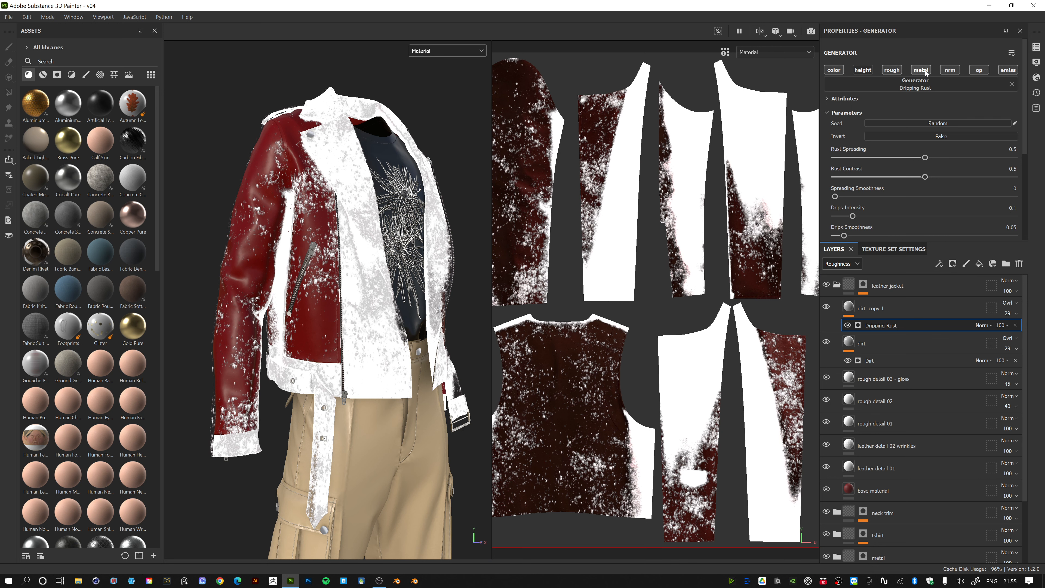
{"action": "left_click", "coordinate": [987, 71]}
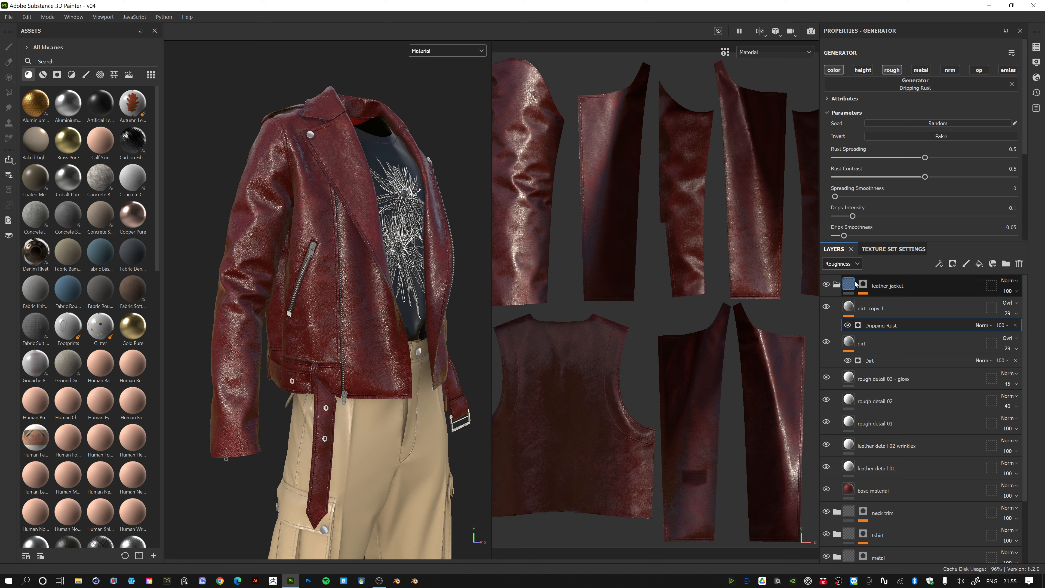
- Set the copied dirt layer's Base color blending mode to Normal and its opacity to 100
{"action": "left_click", "coordinate": [843, 266]}
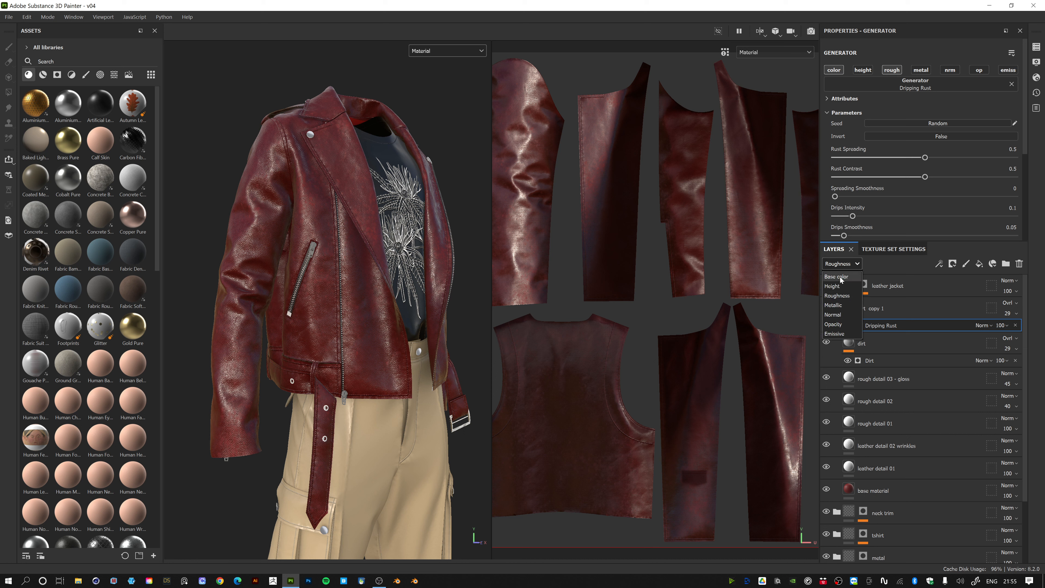
{"action": "left_click", "coordinate": [837, 276]}
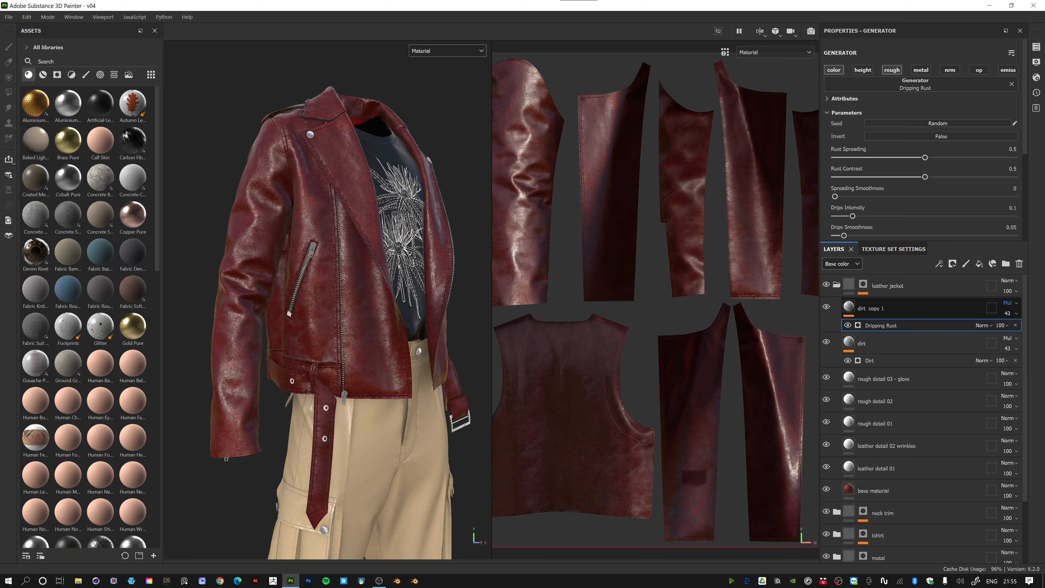
{"action": "left_click", "coordinate": [1007, 302]}
{"action": "left_click", "coordinate": [1004, 312]}
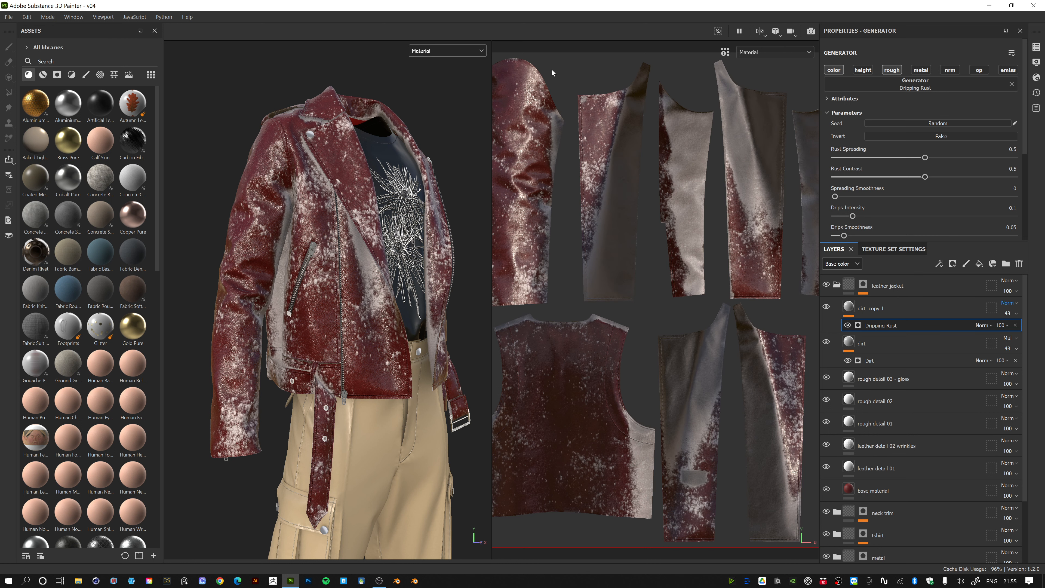
{"action": "left_click", "coordinate": [1010, 326]}
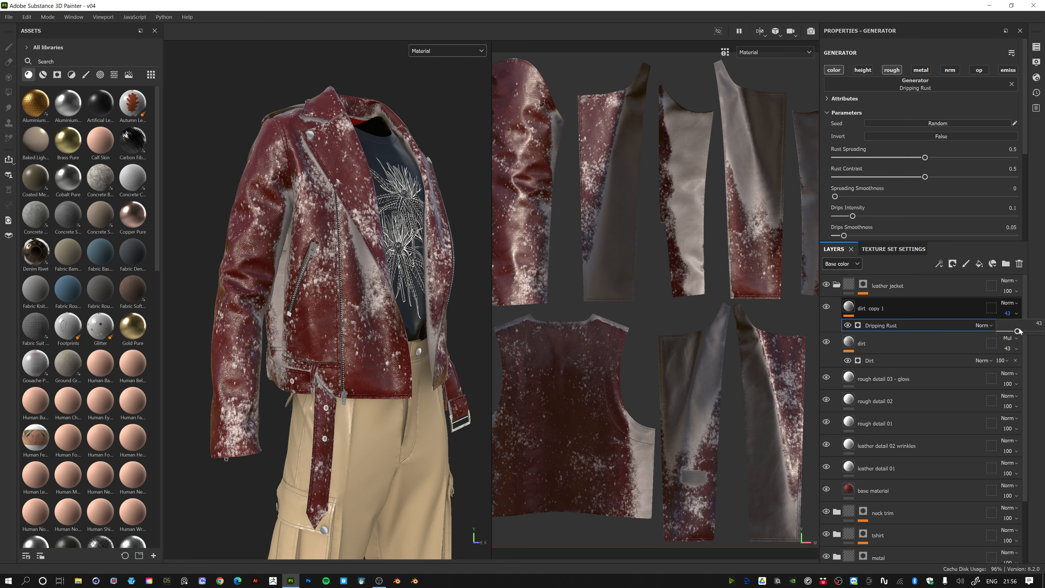
{"action": "left_click_drag", "start_coordinate": [1018, 331], "coordinate": [1041, 331]}
{"action": "left_click", "coordinate": [355, 236]}
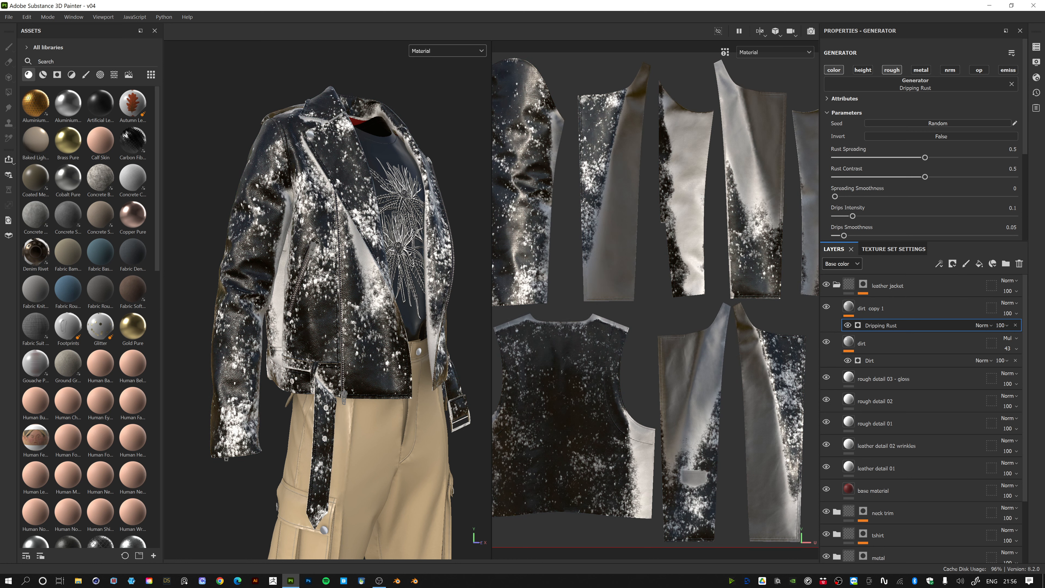
- Set the Dripping Rust generator's Rust Spreading to 0.58 and Rust Contrast to 0
{"action": "left_click_drag", "start_coordinate": [329, 204], "coordinate": [370, 204], "text": "alt"}
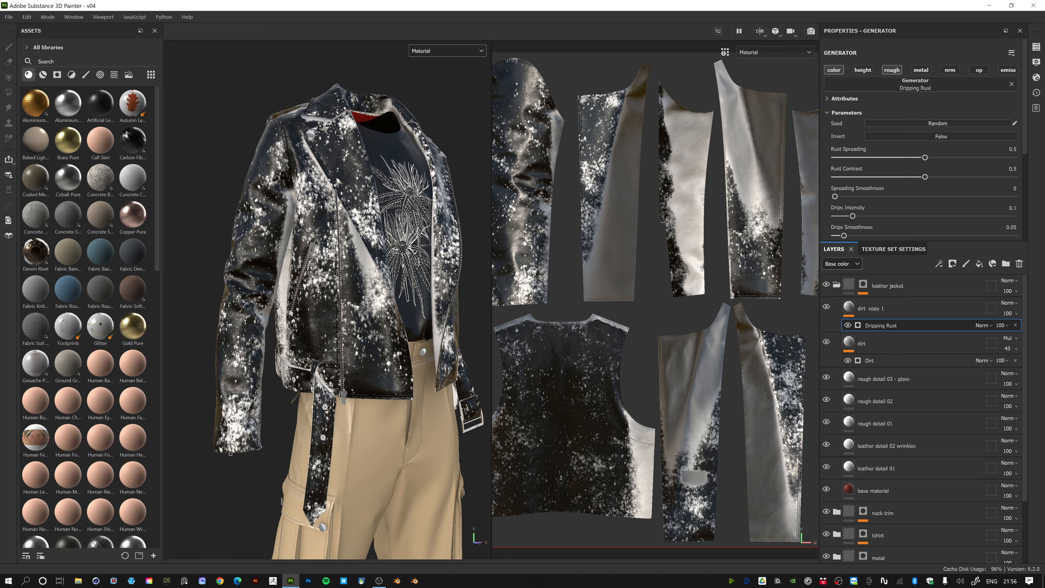
{"action": "middle_click_drag", "start_coordinate": [370, 204], "coordinate": [354, 206], "text": "alt"}
{"action": "left_click_drag", "start_coordinate": [363, 236], "coordinate": [349, 232], "text": "alt"}
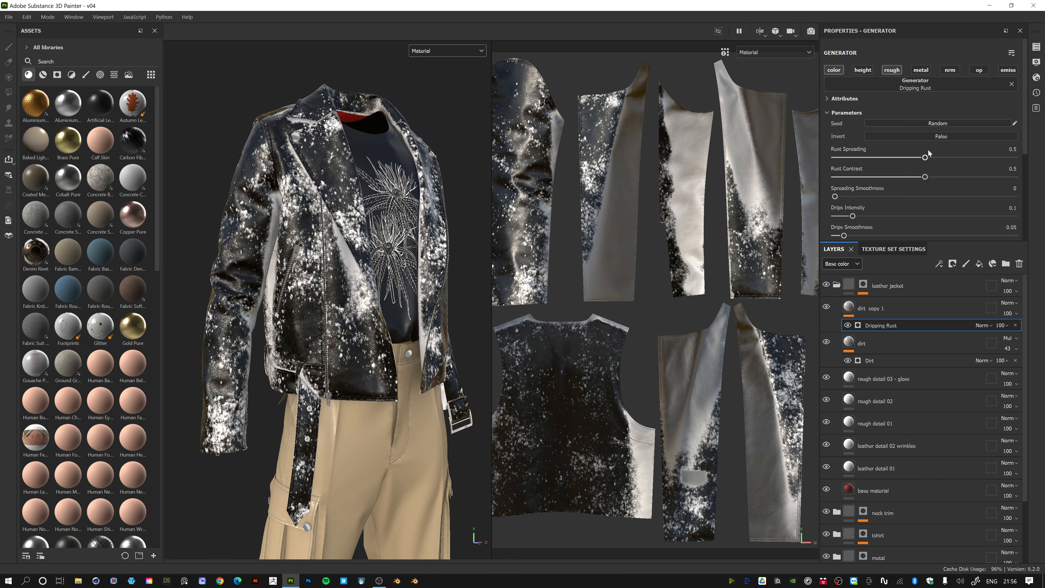
{"action": "scroll", "coordinate": [922, 148], "scroll_direction": "down", "scroll_amount": 3}
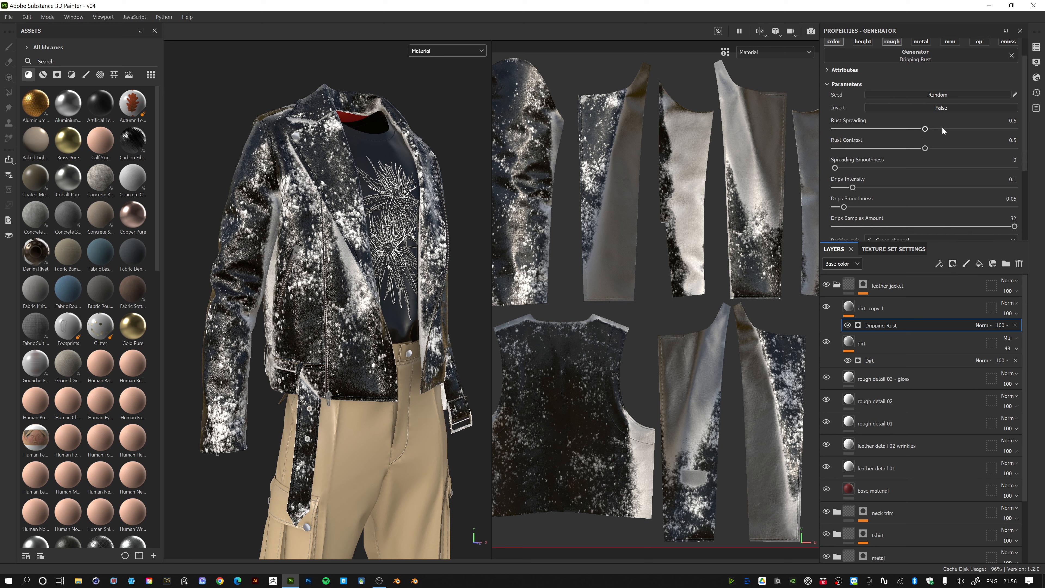
{"action": "left_click", "coordinate": [943, 129]}
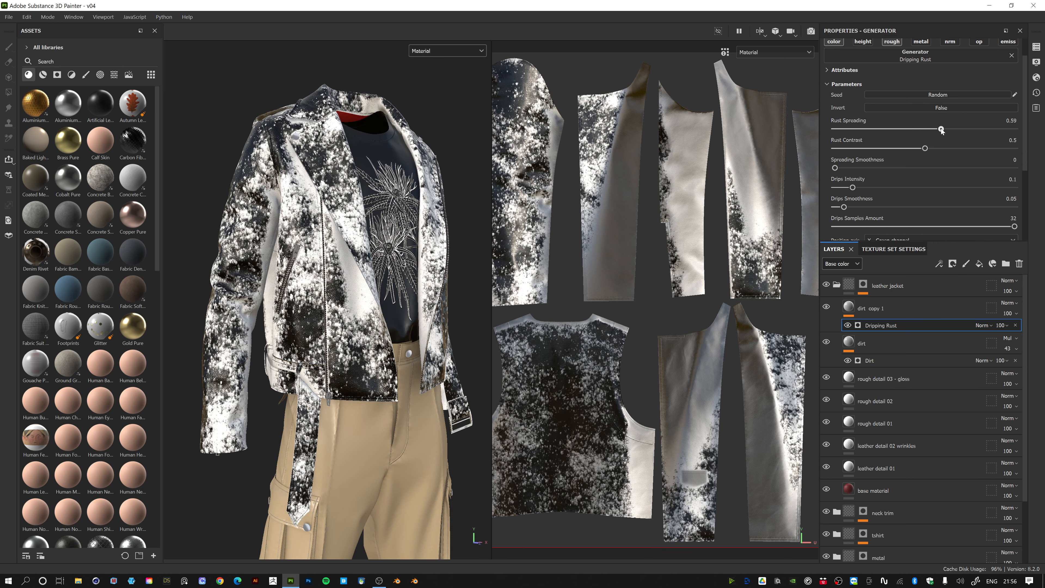
{"action": "left_click_drag", "start_coordinate": [941, 130], "coordinate": [825, 148]}
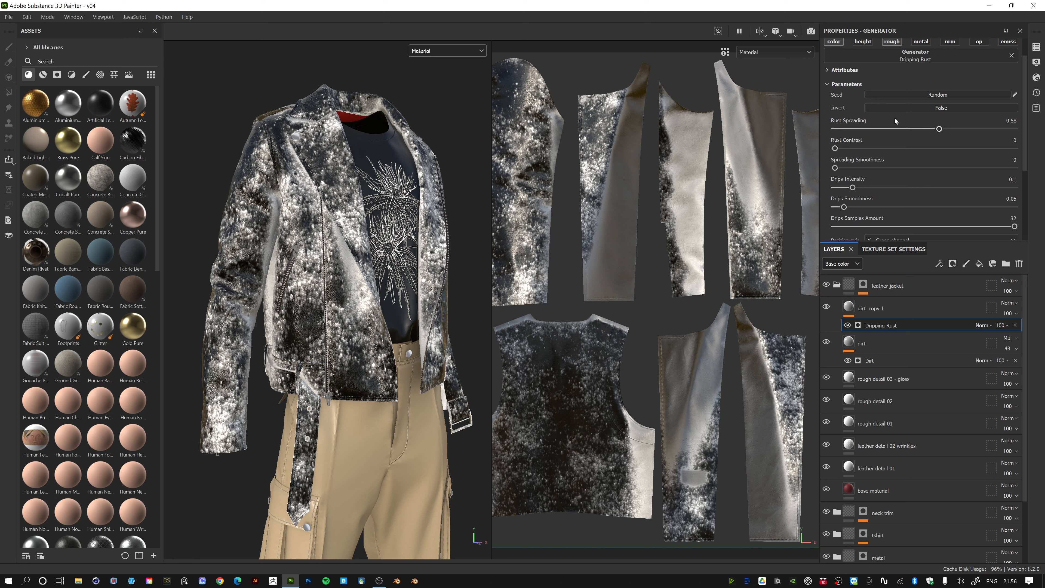
- Set the Dripping Rust generator's Drips Intensity to 0.38 and Drips Smoothness to 0.23, keeping Drips Samples Amount at 32
{"action": "left_click_drag", "start_coordinate": [852, 187], "coordinate": [888, 188]}
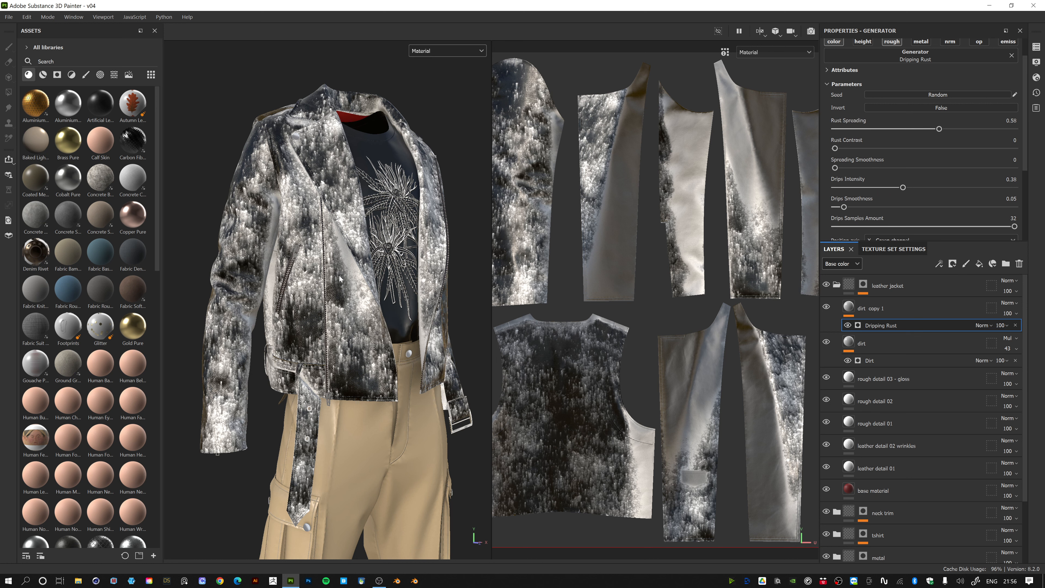
{"action": "mouse_move", "coordinate": [340, 279]}
{"action": "left_mouse_down", "text": "alt"}
{"action": "mouse_move", "coordinate": [268, 276]}
{"action": "mouse_move", "coordinate": [346, 272]}
{"action": "left_mouse_up", "text": "alt"}
{"action": "middle_click_drag", "start_coordinate": [472, 187], "coordinate": [446, 154], "text": "alt"}
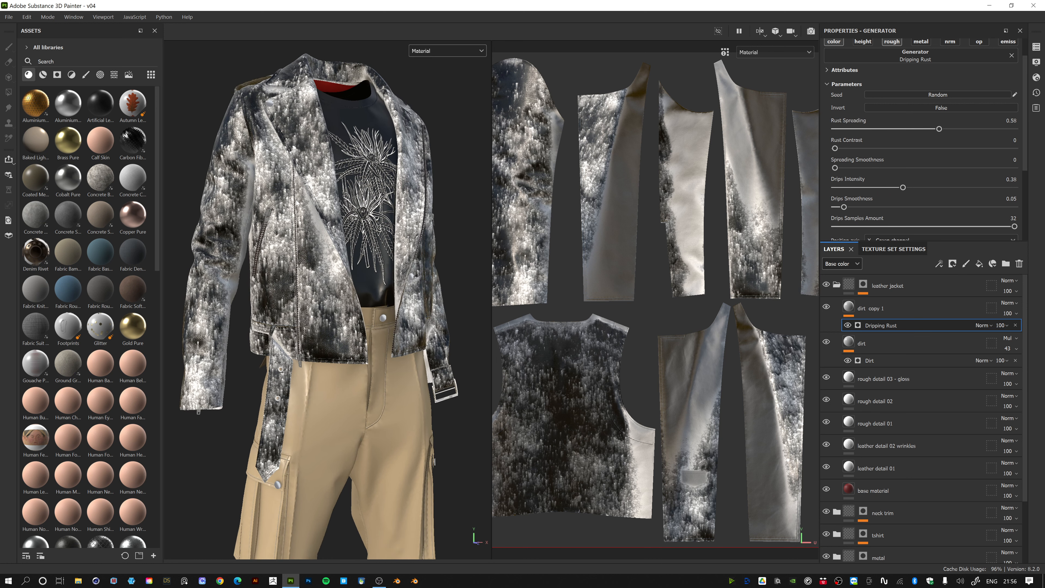
{"action": "scroll", "coordinate": [926, 179], "scroll_direction": "down", "scroll_amount": 2}
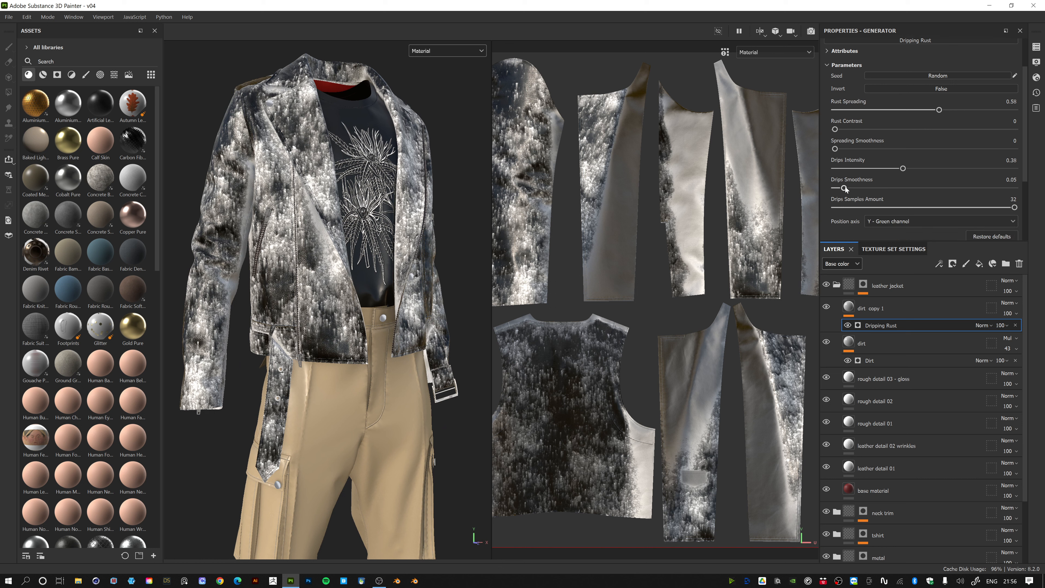
{"action": "left_click_drag", "start_coordinate": [845, 188], "coordinate": [876, 187]}
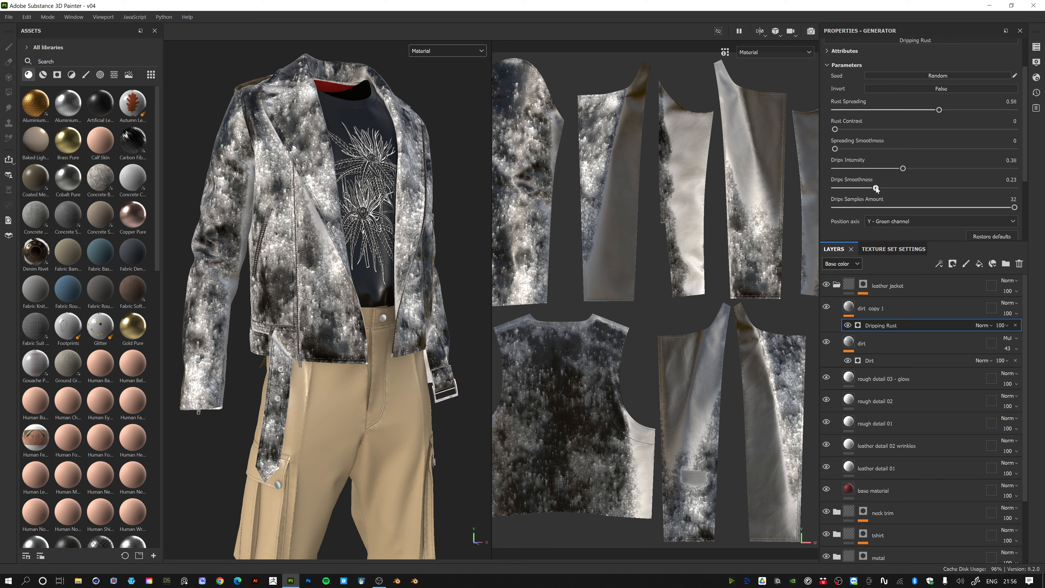
{"action": "scroll", "coordinate": [889, 177], "scroll_direction": "down", "scroll_amount": 3}
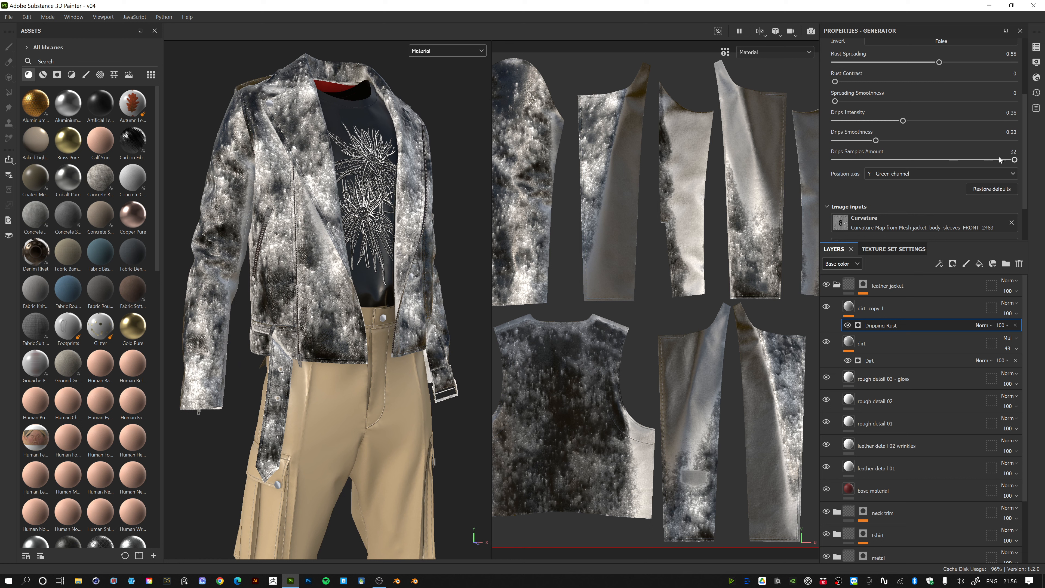
{"action": "mouse_move", "coordinate": [1015, 160]}
{"action": "left_mouse_down"}
{"action": "mouse_move", "coordinate": [885, 160]}
{"action": "mouse_move", "coordinate": [1017, 161]}
{"action": "left_mouse_up"}
{"action": "scroll", "coordinate": [934, 184], "scroll_direction": "up", "scroll_amount": 3}
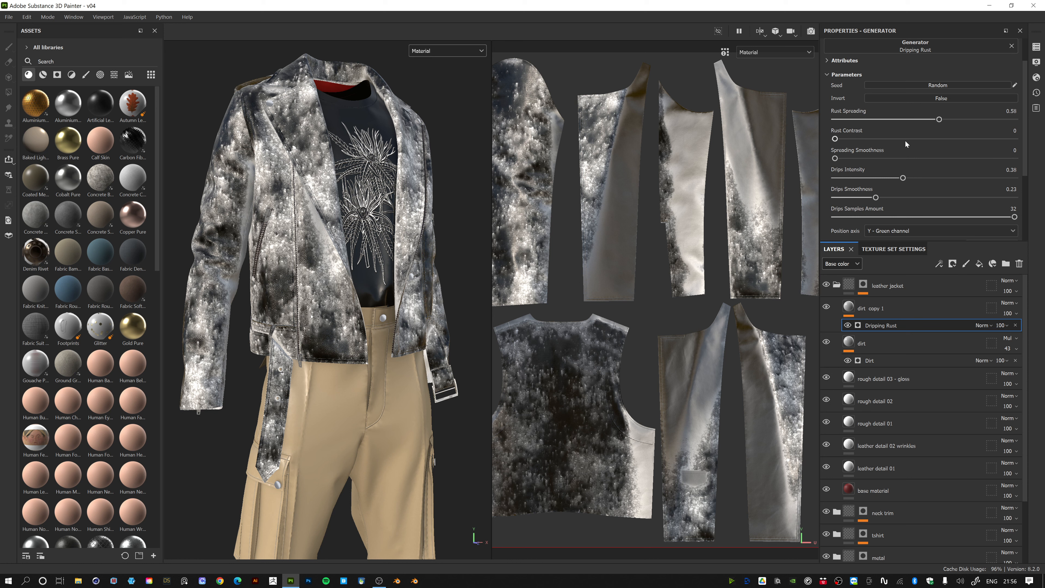
- Randomize the Dripping Rust generator's seed twice and inspect the pattern on the jacket's side
{"action": "left_click", "coordinate": [896, 84]}
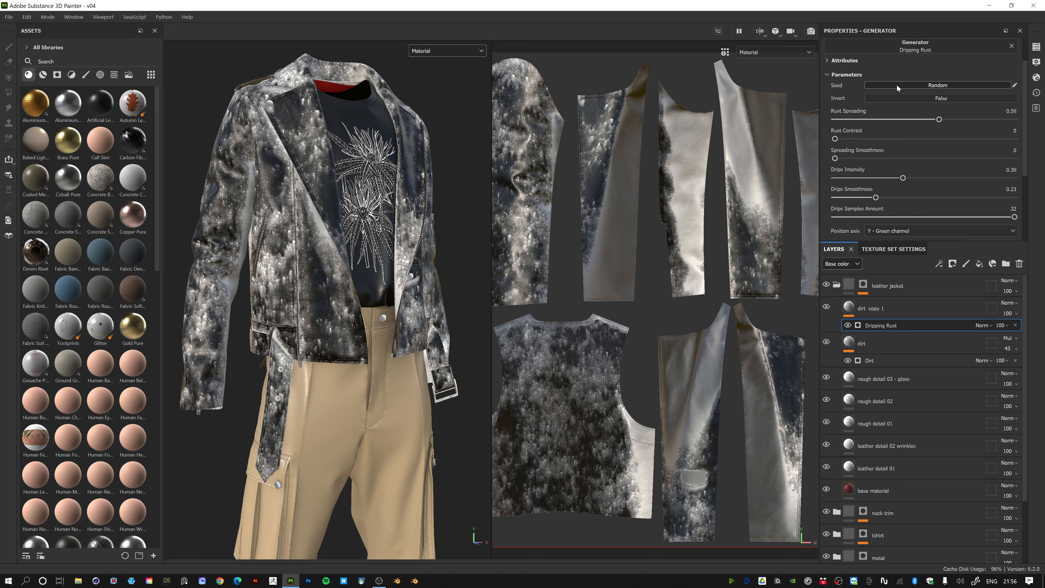
{"action": "left_click", "coordinate": [897, 84]}
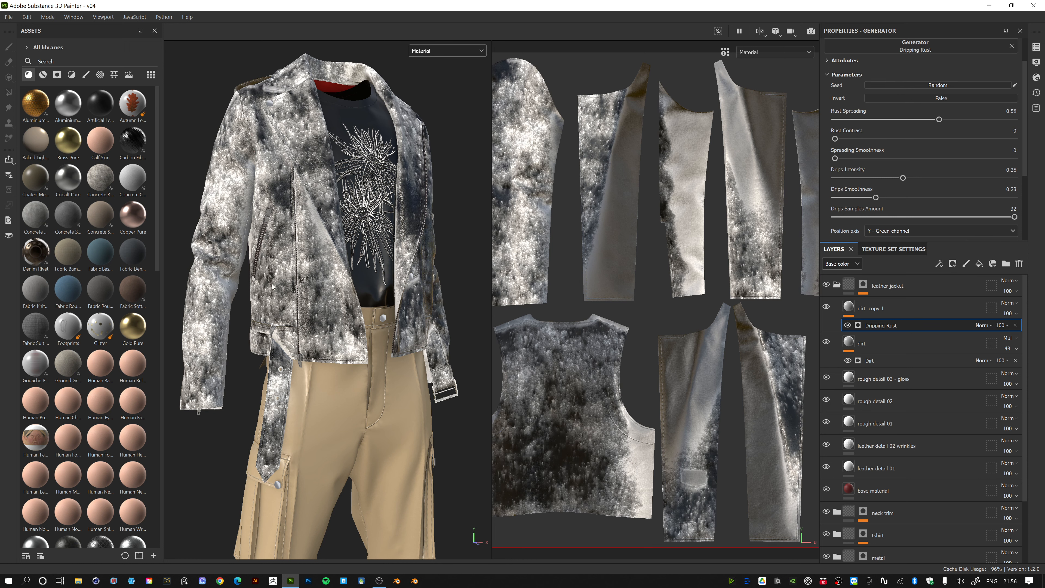
{"action": "left_click_drag", "start_coordinate": [382, 252], "coordinate": [315, 250], "text": "alt"}
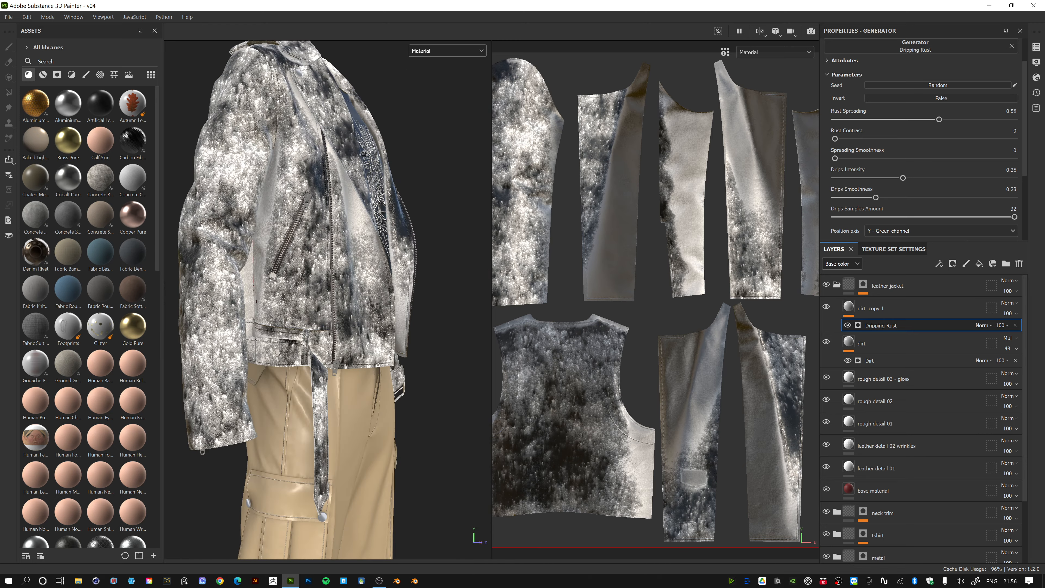
- Try the Dripping Rust generator with Invert enabled, switch it back off, and review the generator's image inputs
{"action": "left_click", "coordinate": [882, 98]}
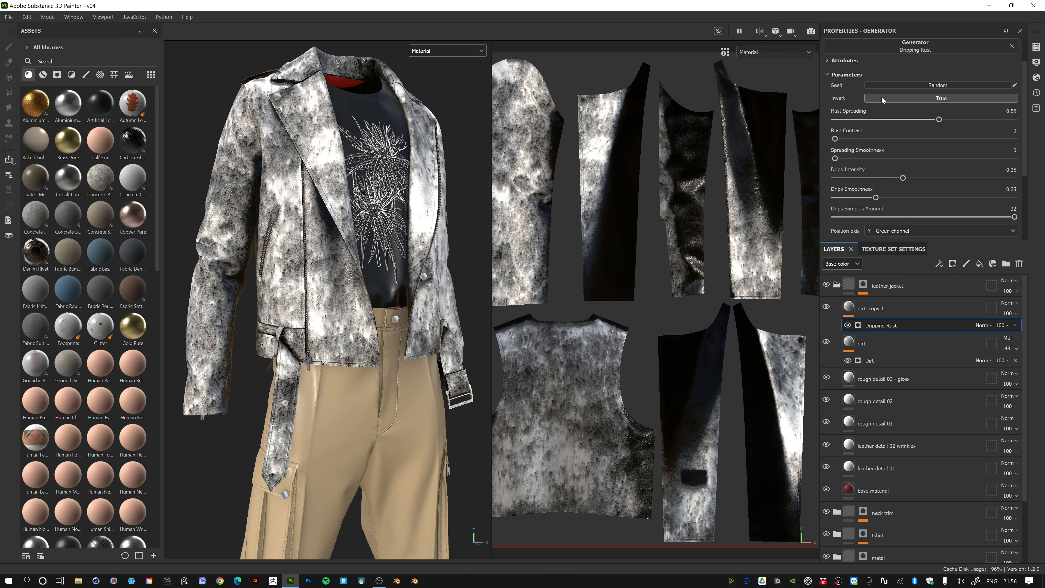
{"action": "left_click", "coordinate": [882, 97]}
{"action": "scroll", "coordinate": [931, 149], "scroll_direction": "down", "scroll_amount": 3}
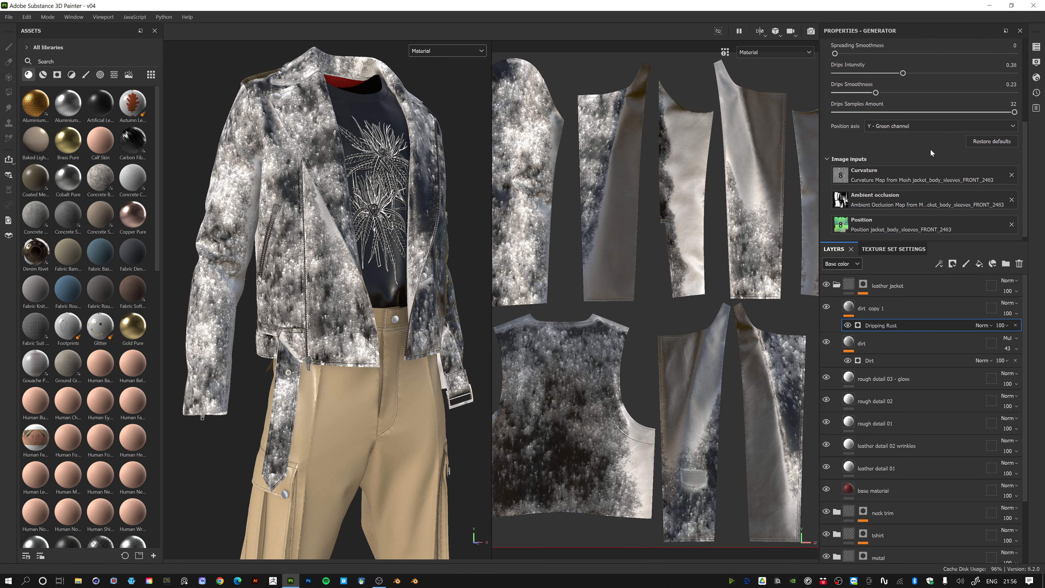
{"action": "scroll", "coordinate": [928, 149], "scroll_direction": "up", "scroll_amount": 3}
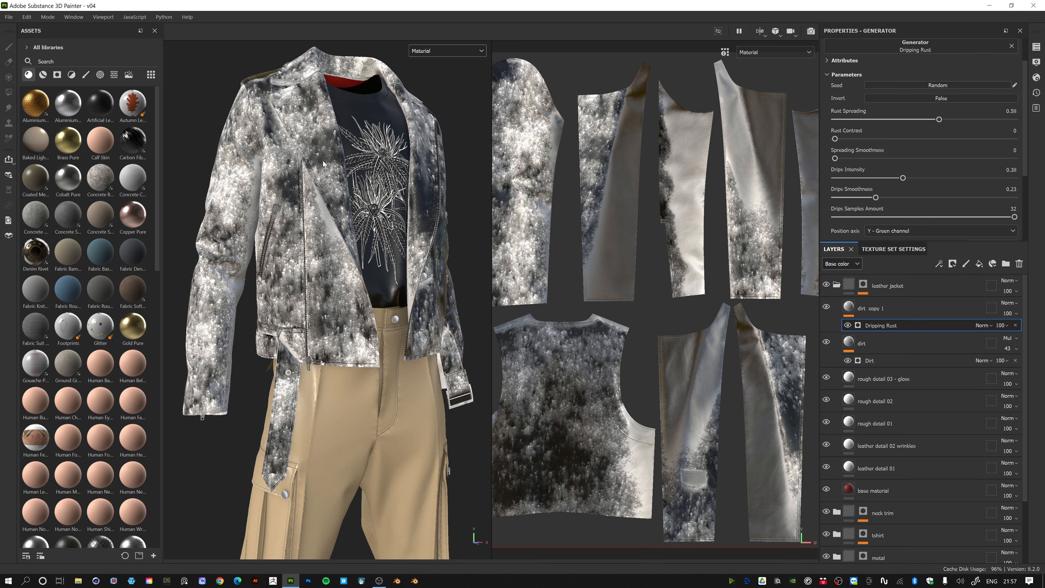
- Set the copied dirt layer's Base color blending mode to Screen and lower its opacity to a subtle level
{"action": "left_click_drag", "start_coordinate": [323, 164], "coordinate": [370, 173], "text": "alt"}
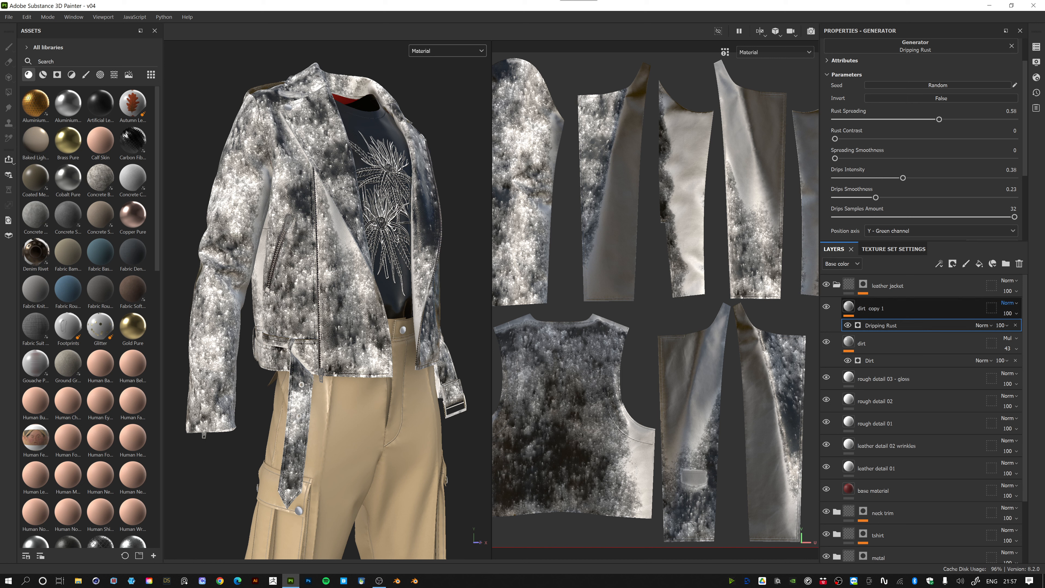
{"action": "key", "text": "s"}
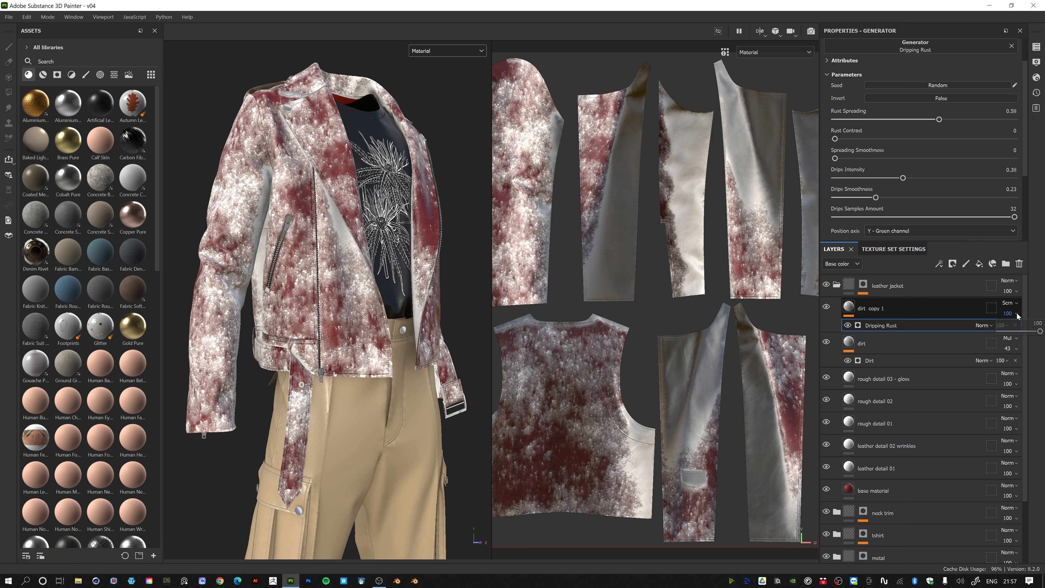
{"action": "left_click_drag", "start_coordinate": [1040, 331], "coordinate": [1002, 329]}
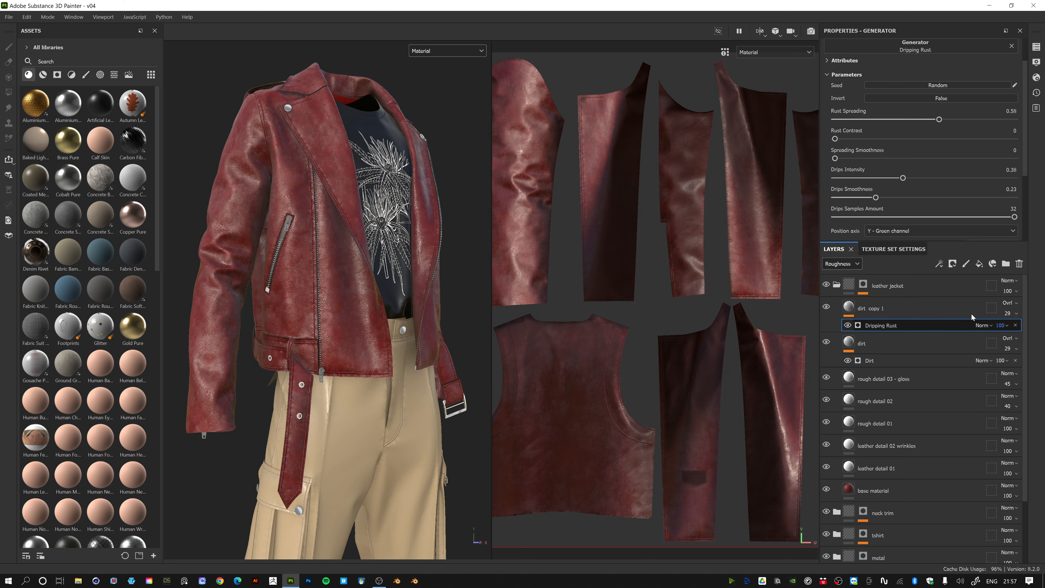
- Display the Roughness channel in the viewports and set the copied dirt layer's Roughness opacity to 82
{"action": "left_click", "coordinate": [438, 50]}
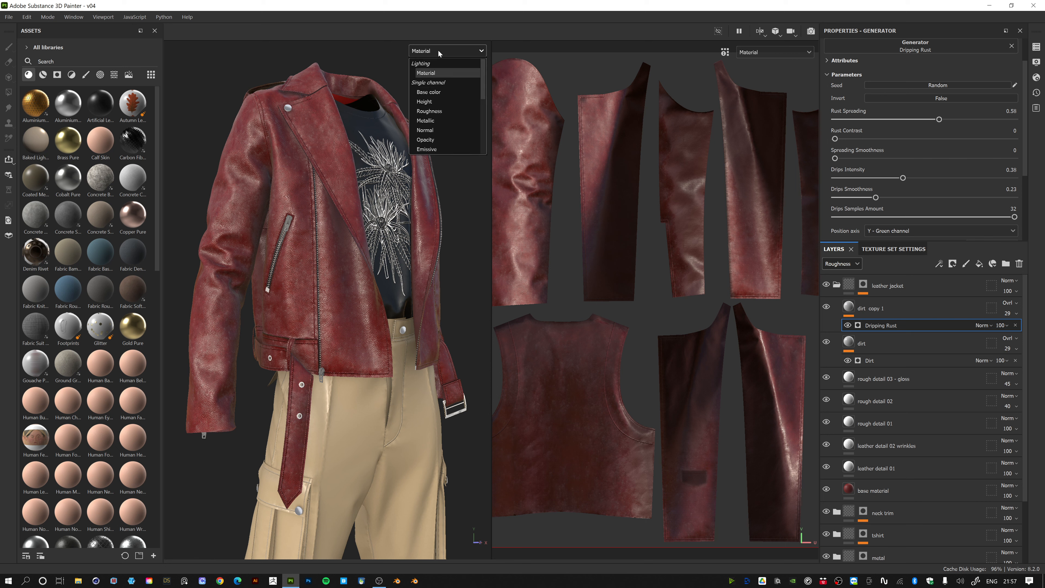
{"action": "left_click", "coordinate": [437, 111]}
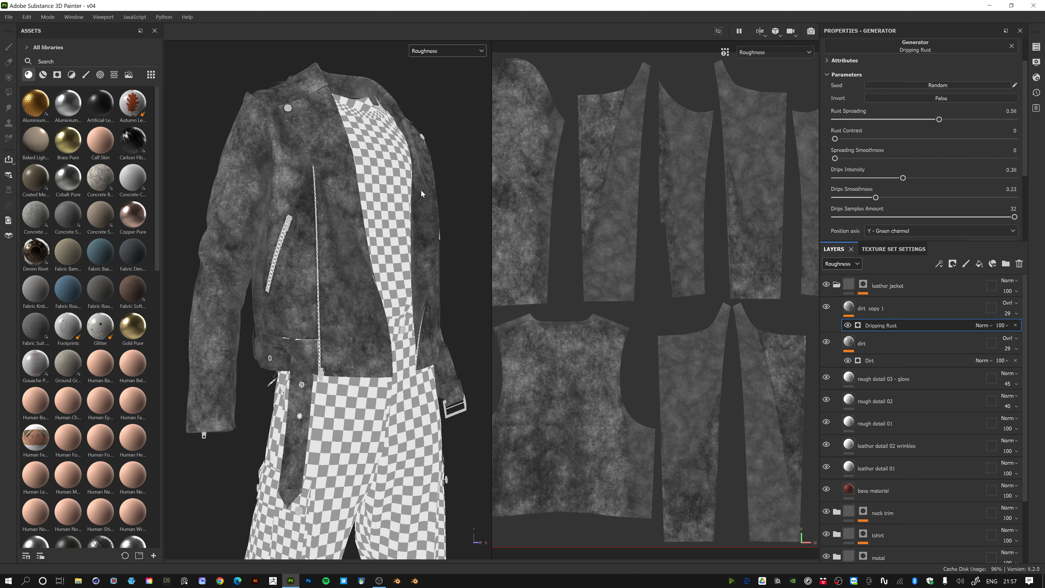
{"action": "left_click", "coordinate": [1018, 313]}
{"action": "left_click_drag", "start_coordinate": [1013, 332], "coordinate": [1033, 331]}
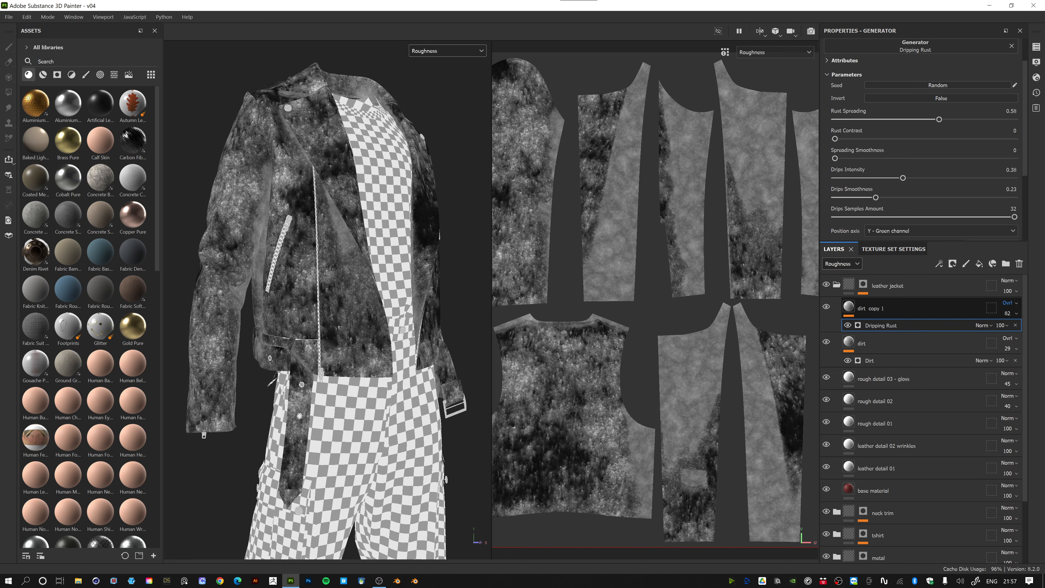
- Set the copied dirt layer's Roughness blending mode to Divide and its opacity to 20
{"action": "key", "text": "Return"}
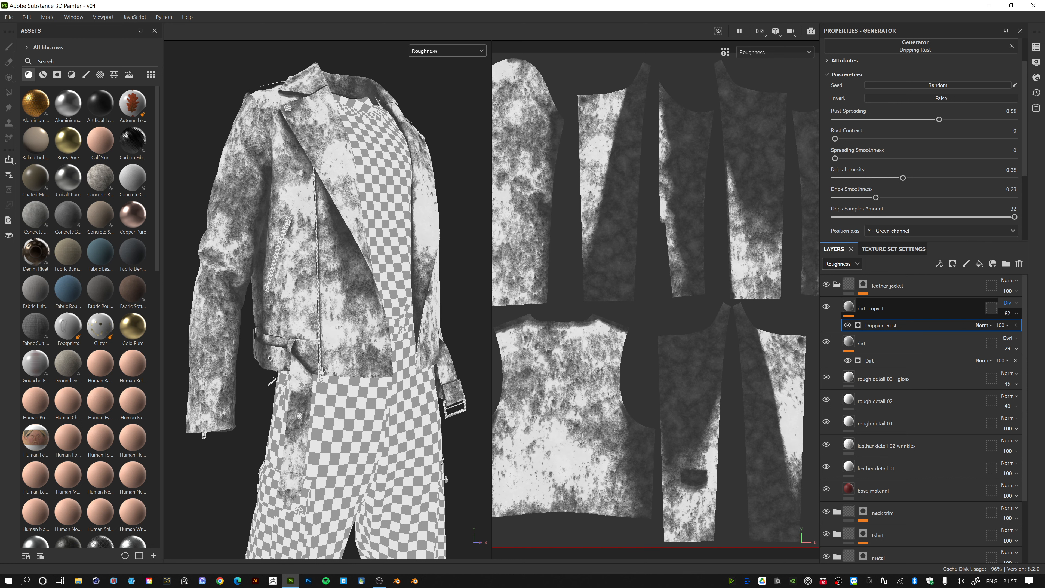
{"action": "left_click", "coordinate": [1015, 313]}
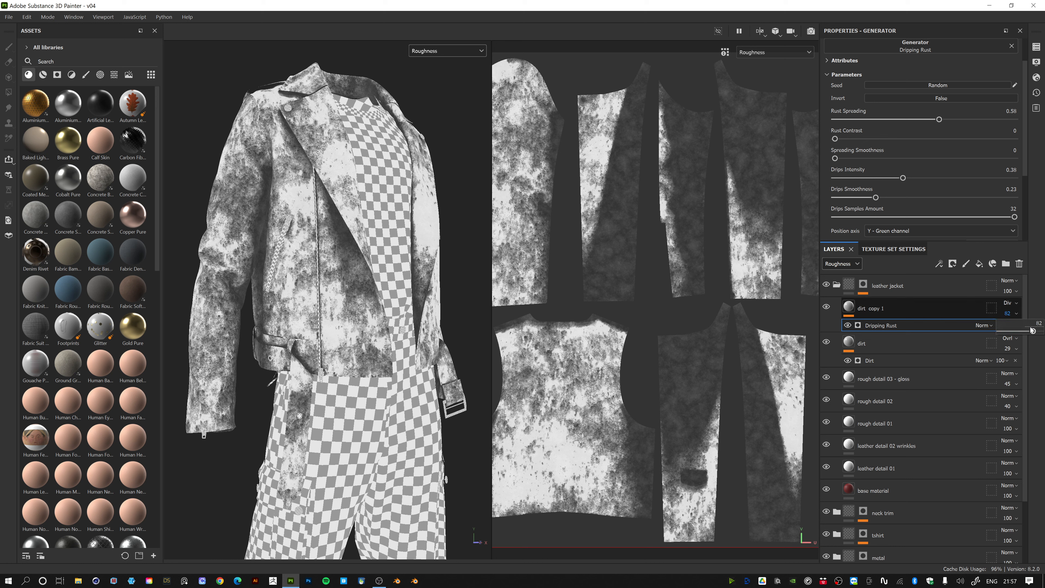
{"action": "left_click_drag", "start_coordinate": [1034, 332], "coordinate": [1007, 332]}
- Display the full Material in the viewports and inspect the jacket's sheen under rotated lighting
{"action": "left_click", "coordinate": [434, 51]}
{"action": "left_click", "coordinate": [437, 70]}
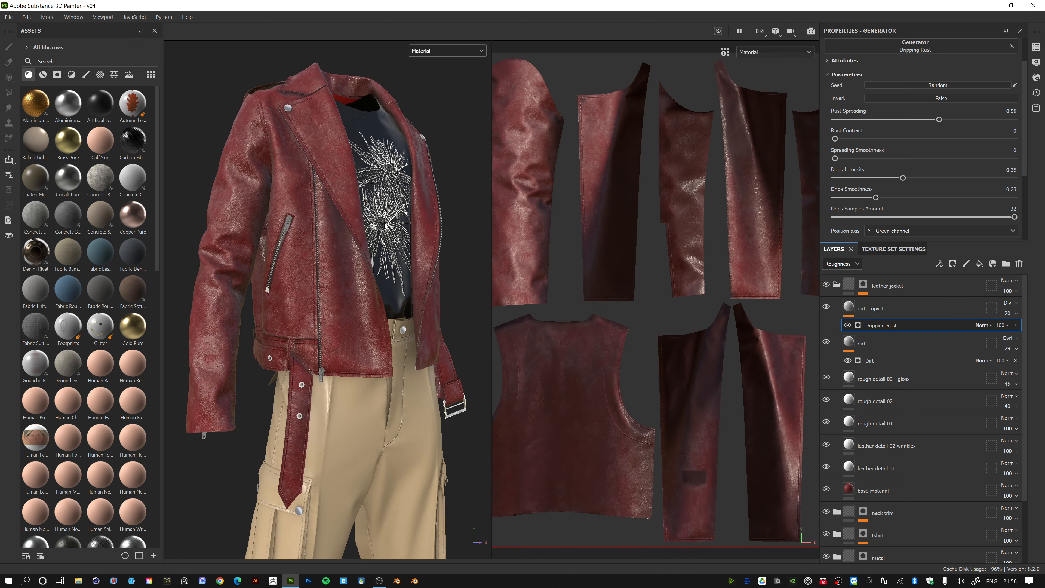
{"action": "right_click_drag", "start_coordinate": [422, 233], "coordinate": [424, 228], "text": "shift"}
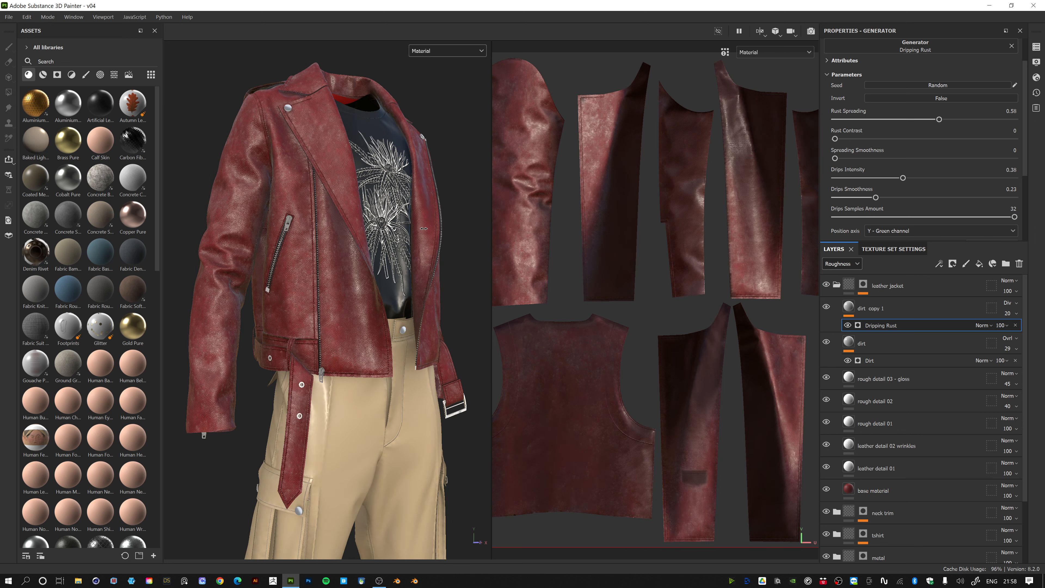
{"action": "left_click_drag", "start_coordinate": [342, 231], "coordinate": [440, 72], "text": "alt"}
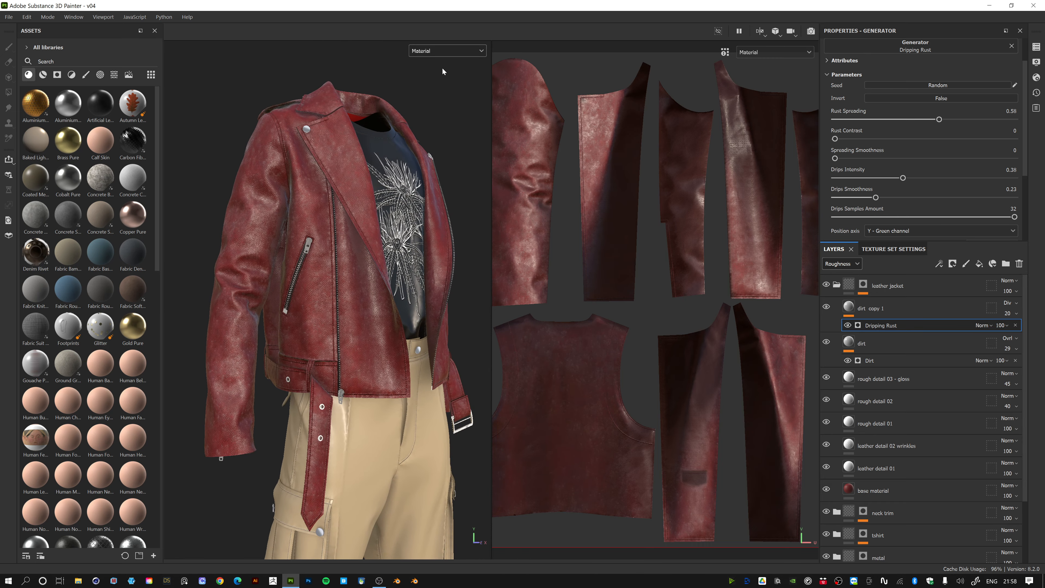
- Display the Base color channel in the viewports and inspect the rust pattern on the jacket front up close
{"action": "left_click", "coordinate": [448, 51]}
{"action": "left_click", "coordinate": [442, 91]}
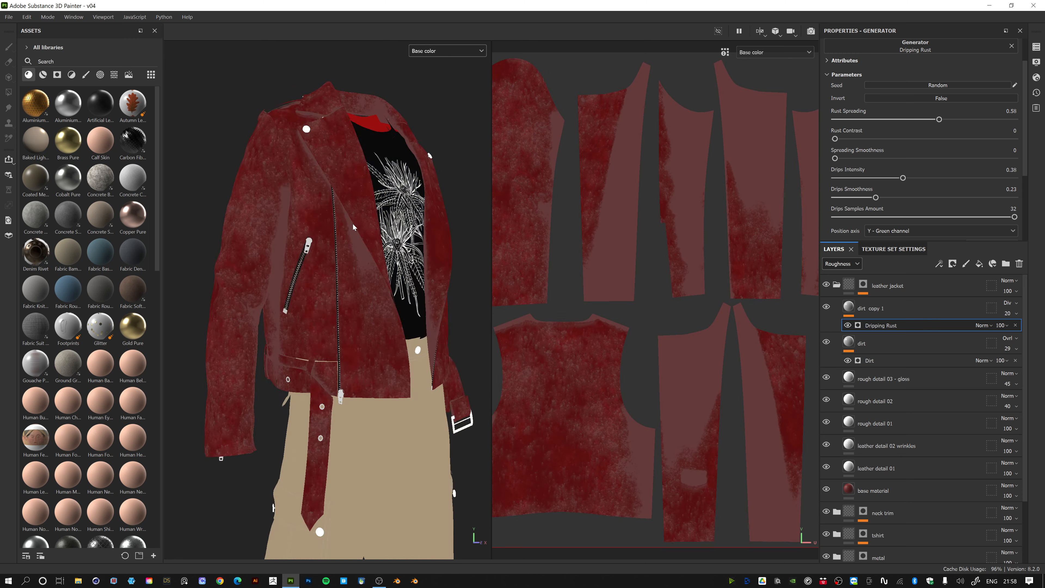
{"action": "scroll", "coordinate": [342, 230], "scroll_direction": "up", "scroll_amount": 10}
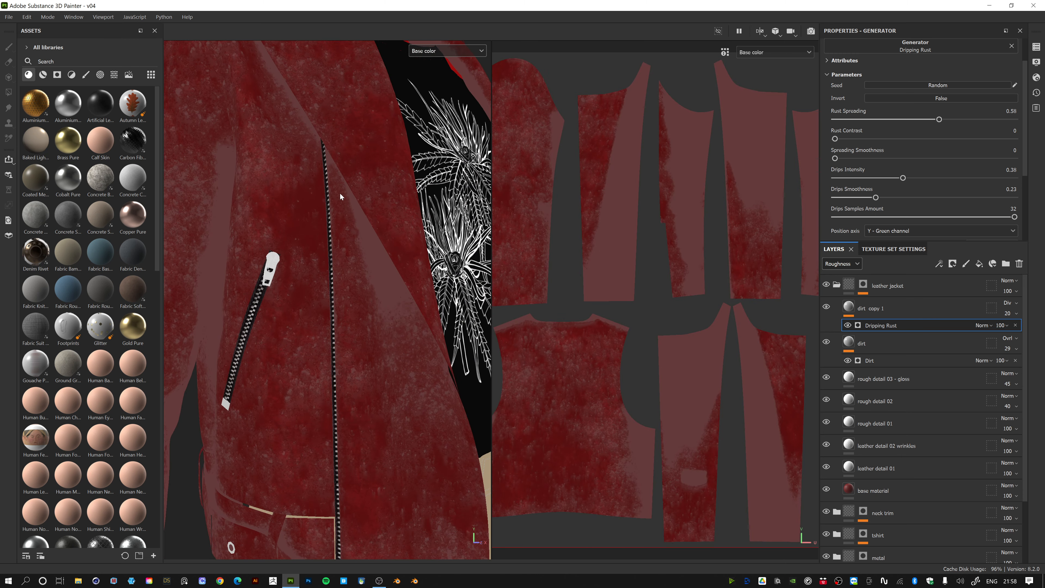
{"action": "scroll", "coordinate": [365, 273], "scroll_direction": "down", "scroll_amount": 2}
{"action": "scroll", "coordinate": [338, 156], "scroll_direction": "down", "scroll_amount": 5}
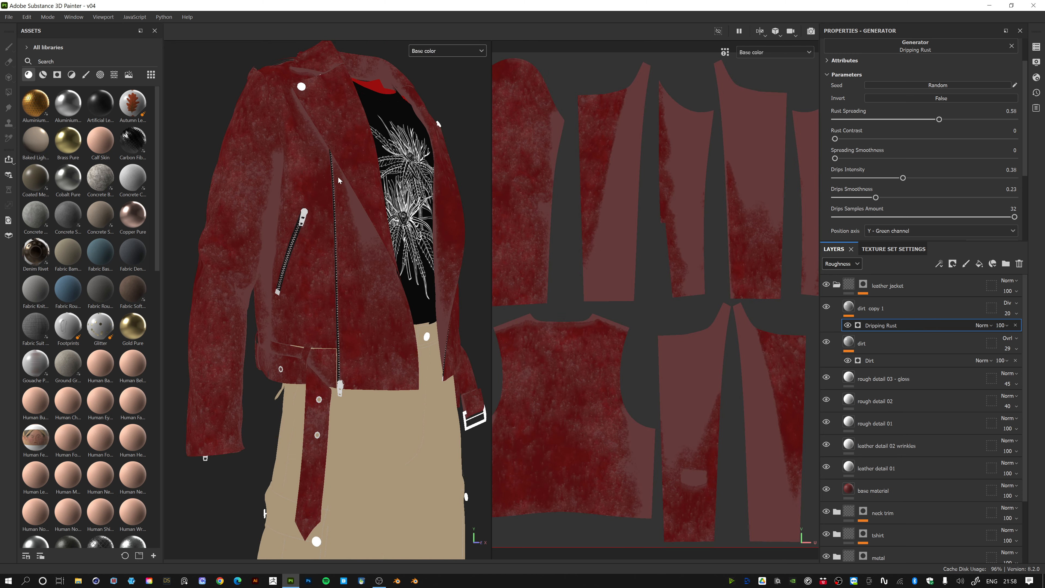
{"action": "mouse_move", "coordinate": [338, 177]}
{"action": "left_mouse_down", "text": "alt"}
{"action": "mouse_move", "coordinate": [423, 184]}
{"action": "mouse_move", "coordinate": [343, 178]}
{"action": "left_mouse_up", "text": "alt"}
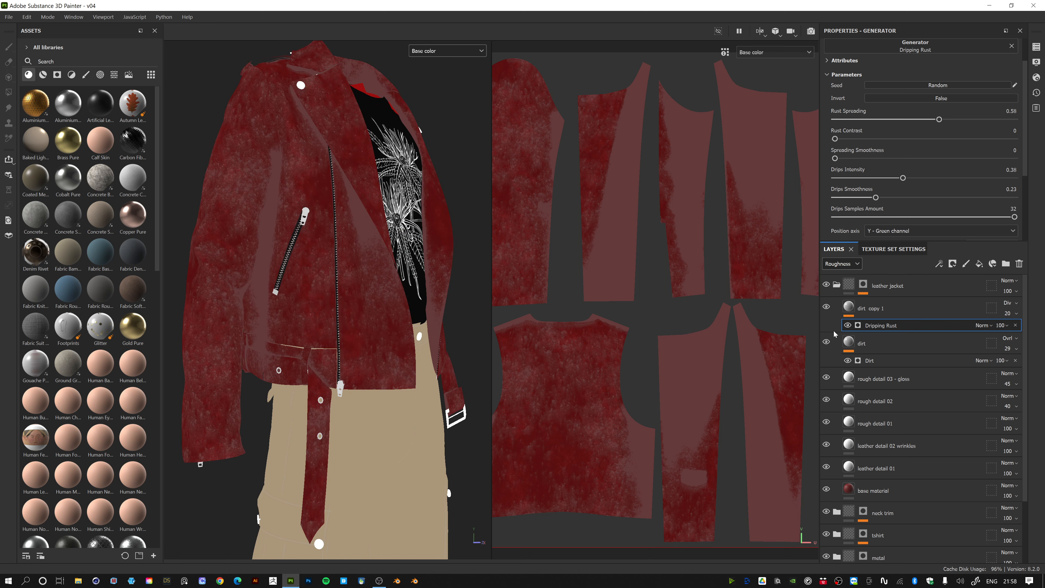
- Switch the layer stack to the Base color channel and rename the copied dirt layer to "rust"
{"action": "left_click", "coordinate": [841, 263]}
{"action": "left_click", "coordinate": [843, 277]}
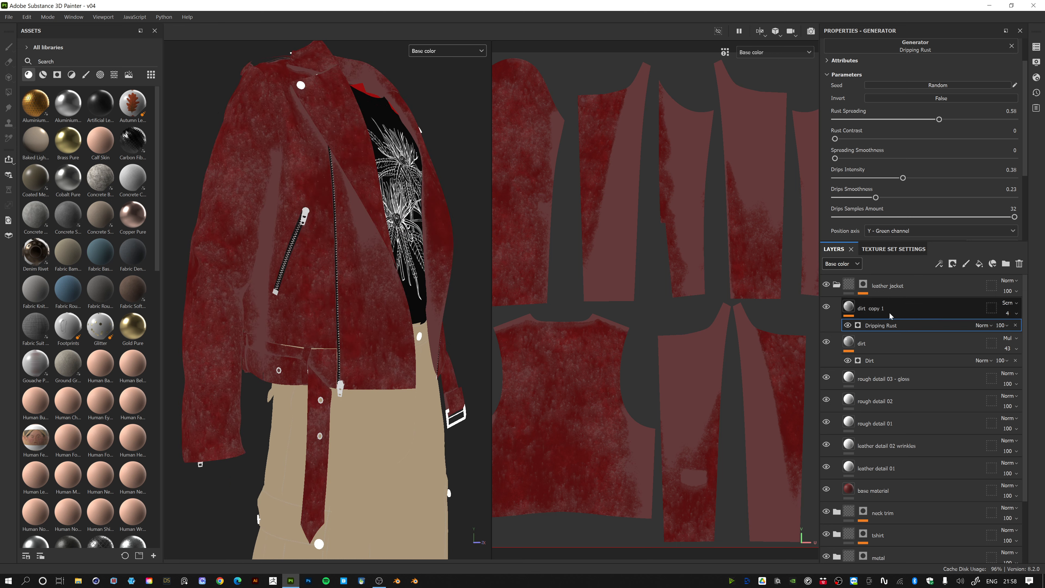
{"action": "left_click", "coordinate": [879, 313]}
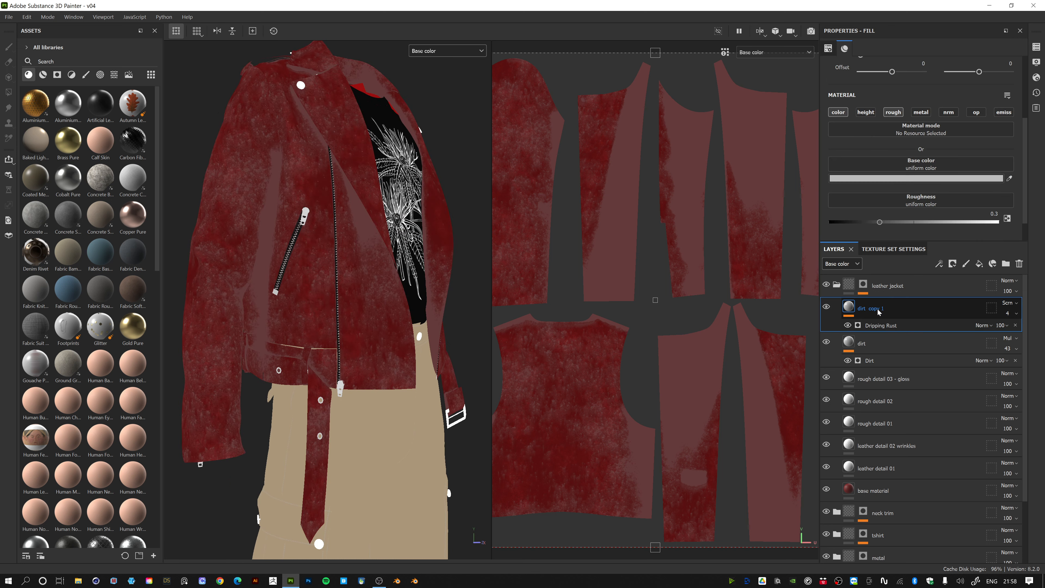
{"action": "double_click", "coordinate": [886, 310]}
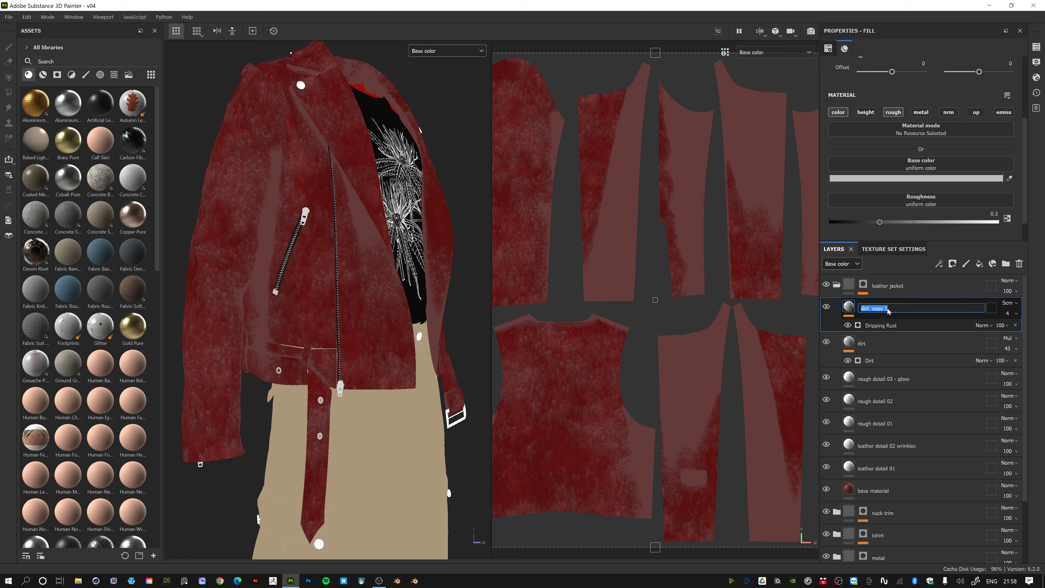
{"action": "type", "text": "rust"}
{"action": "key", "text": "Return"}
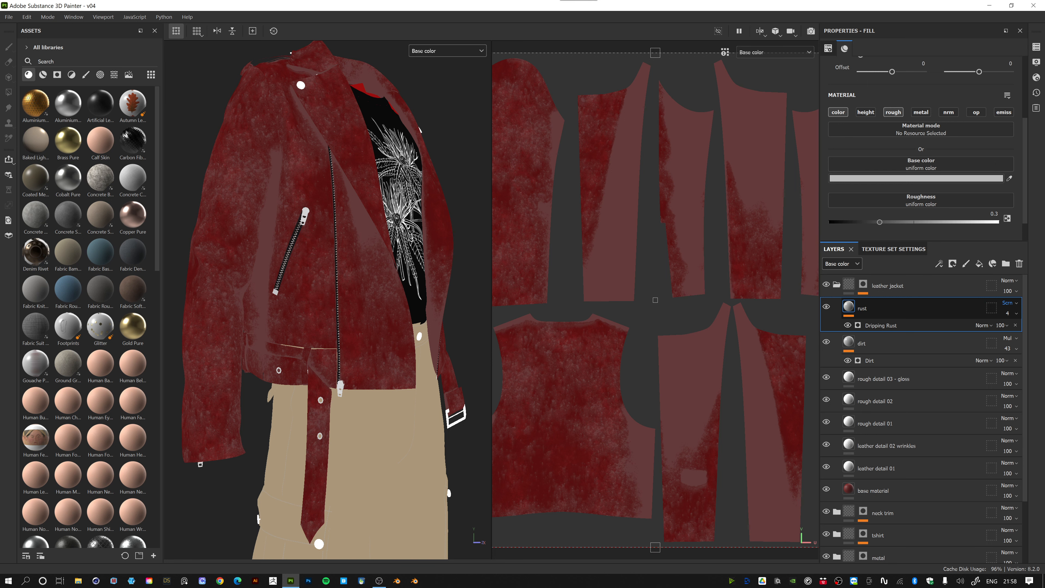
- Try the Divide blending mode on the rust layer's Base color and raise its opacity to 26
{"action": "left_click", "coordinate": [578, 1]}
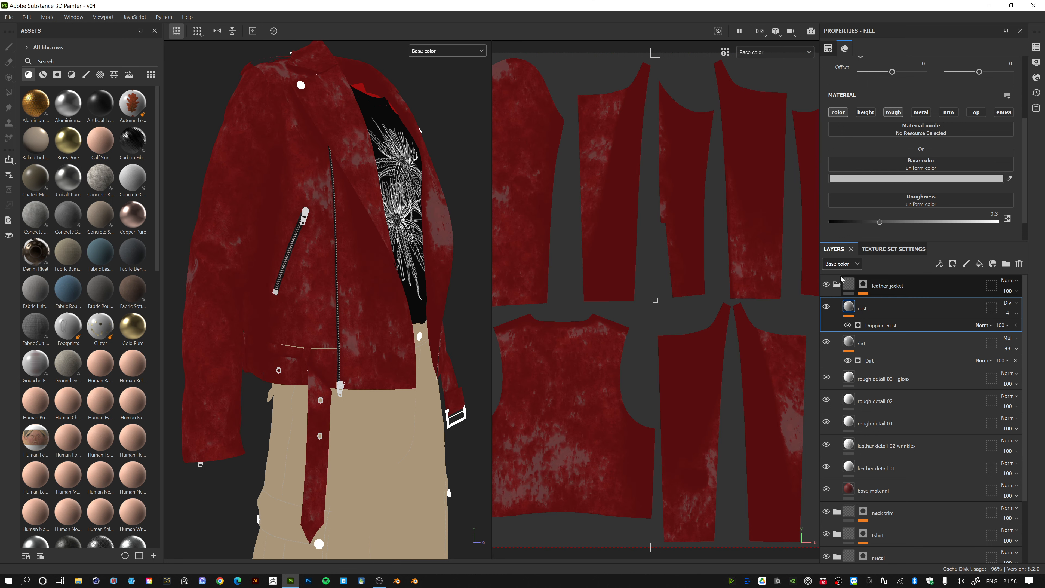
{"action": "mouse_move", "coordinate": [325, 206]}
{"action": "left_mouse_down", "text": "alt"}
{"action": "mouse_move", "coordinate": [472, 197]}
{"action": "mouse_move", "coordinate": [554, 205]}
{"action": "mouse_move", "coordinate": [317, 214]}
{"action": "left_mouse_up", "text": "alt"}
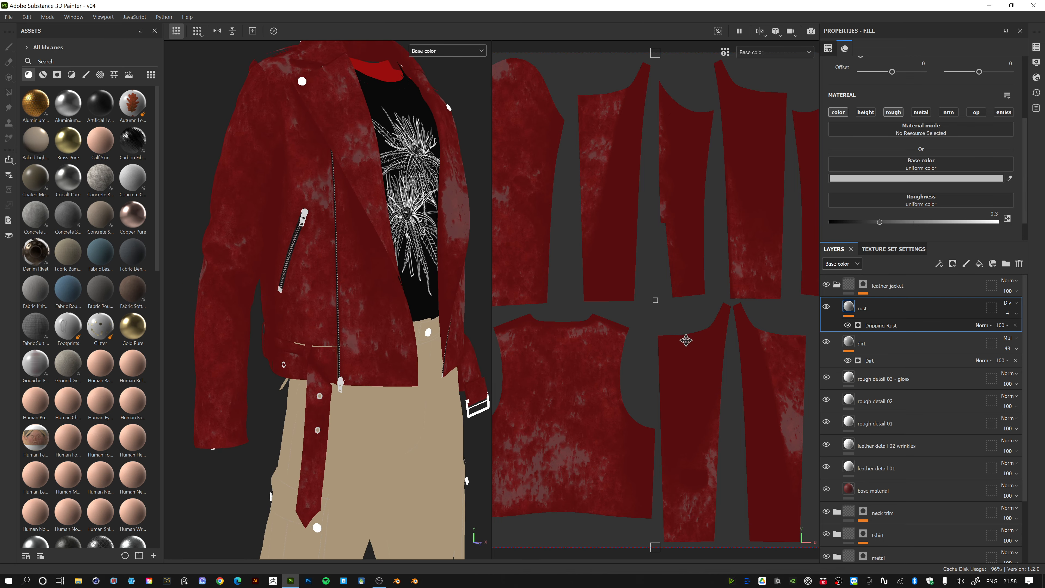
{"action": "left_click", "coordinate": [1017, 314]}
{"action": "left_click_drag", "start_coordinate": [1000, 332], "coordinate": [1010, 332]}
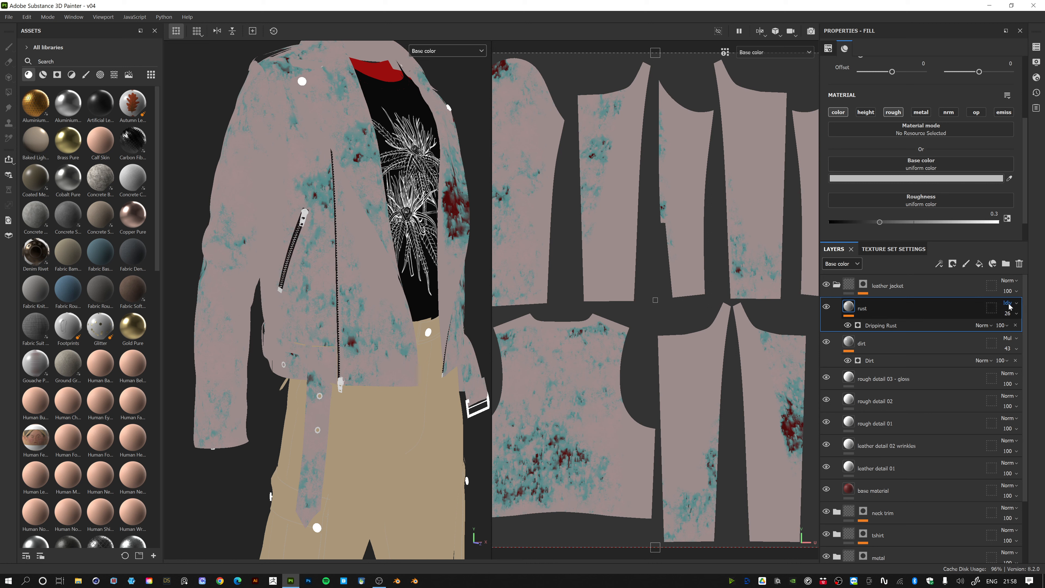
- Set the rust layer's Base color blending mode to Difference and its opacity to 2
{"action": "left_click", "coordinate": [579, 1]}
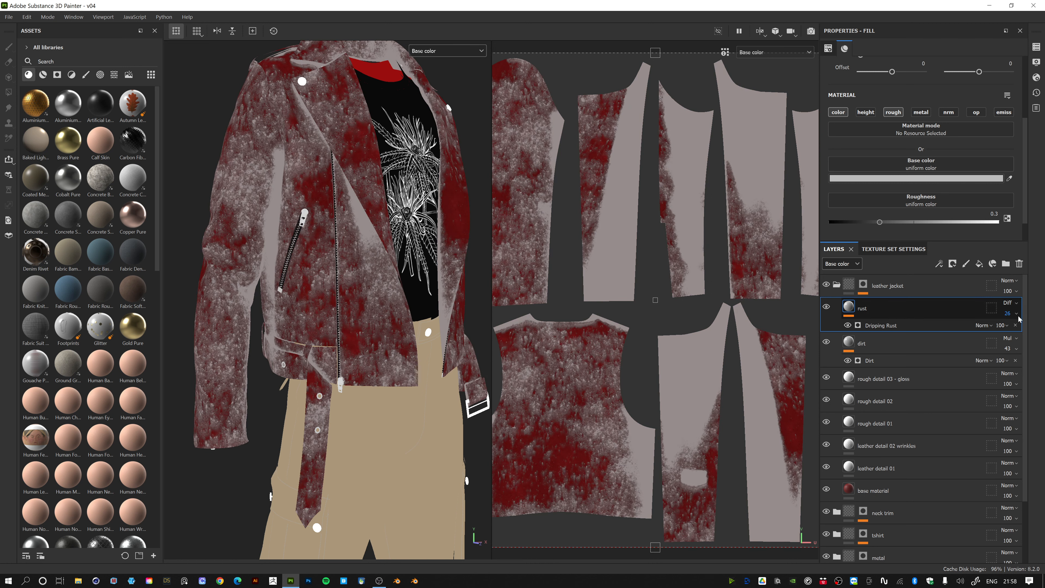
{"action": "left_click", "coordinate": [1011, 317]}
{"action": "left_click_drag", "start_coordinate": [1011, 332], "coordinate": [1002, 331]}
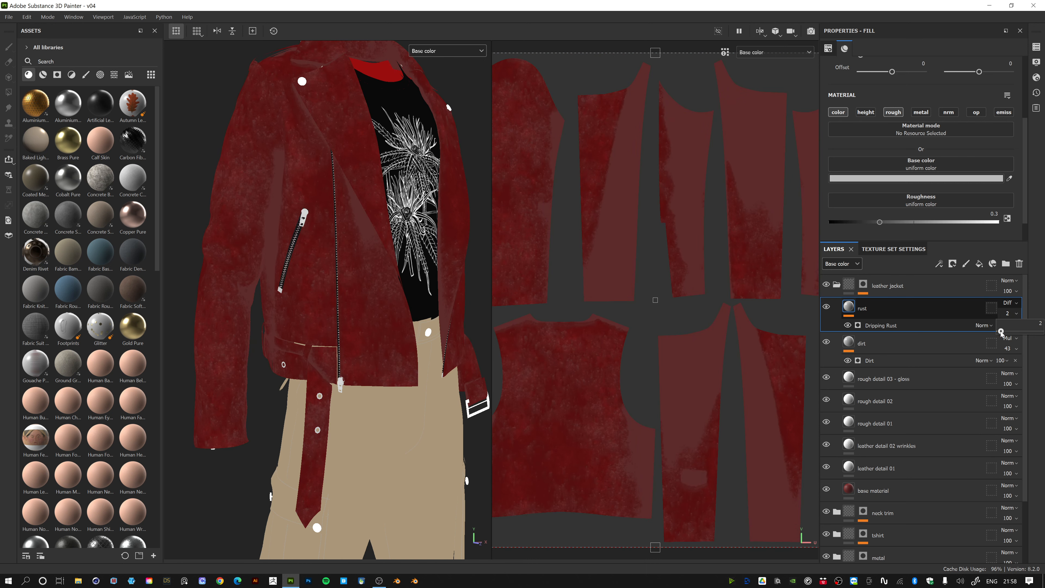
- Display the full Material again and inspect the jacket from several angles under rotated lighting
{"action": "left_click", "coordinate": [457, 51]}
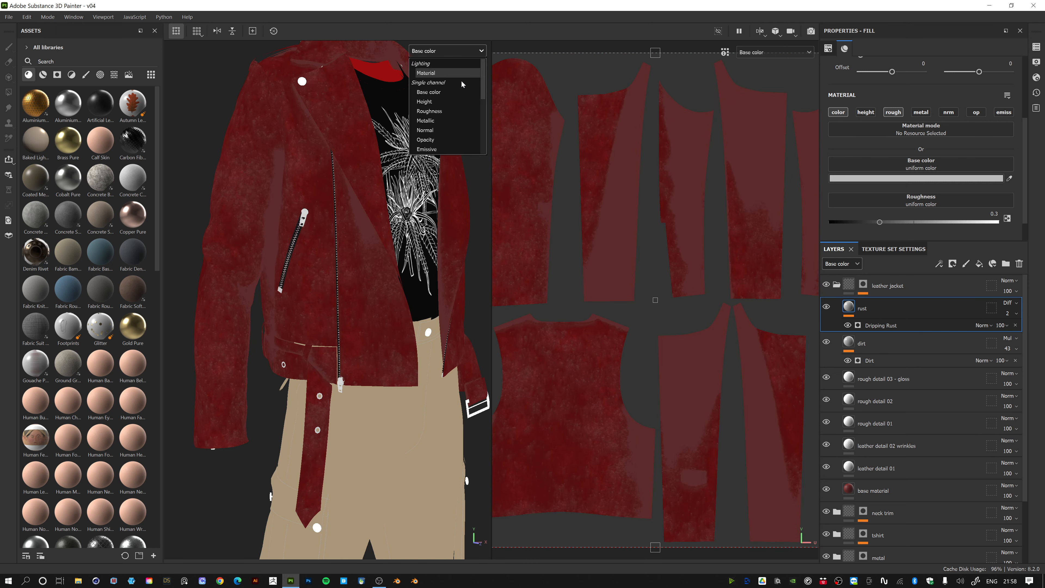
{"action": "left_click", "coordinate": [460, 74]}
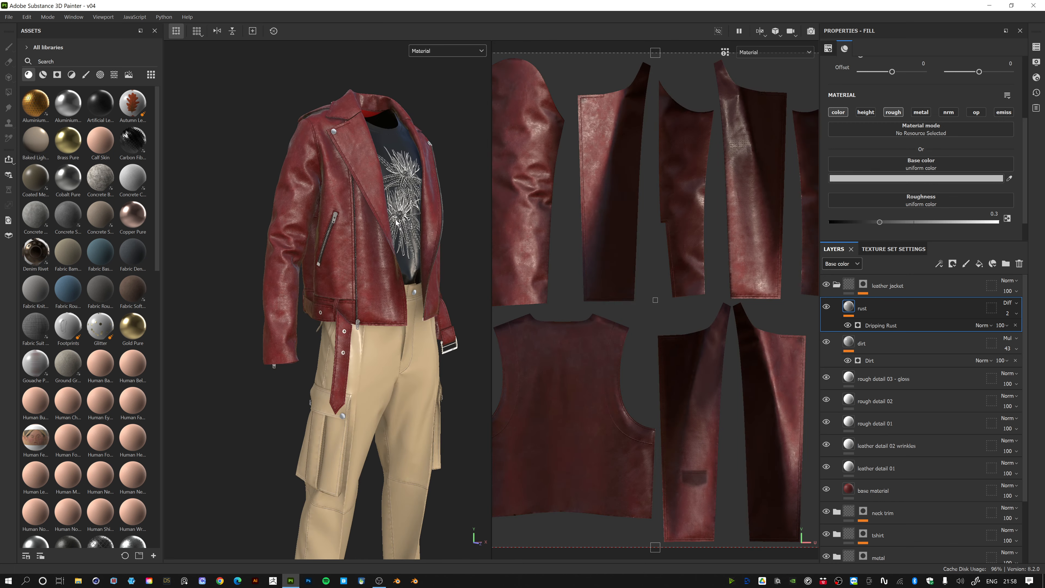
{"action": "right_click_drag", "start_coordinate": [380, 217], "coordinate": [382, 218], "text": "shift"}
{"action": "key", "text": "alt+shift"}
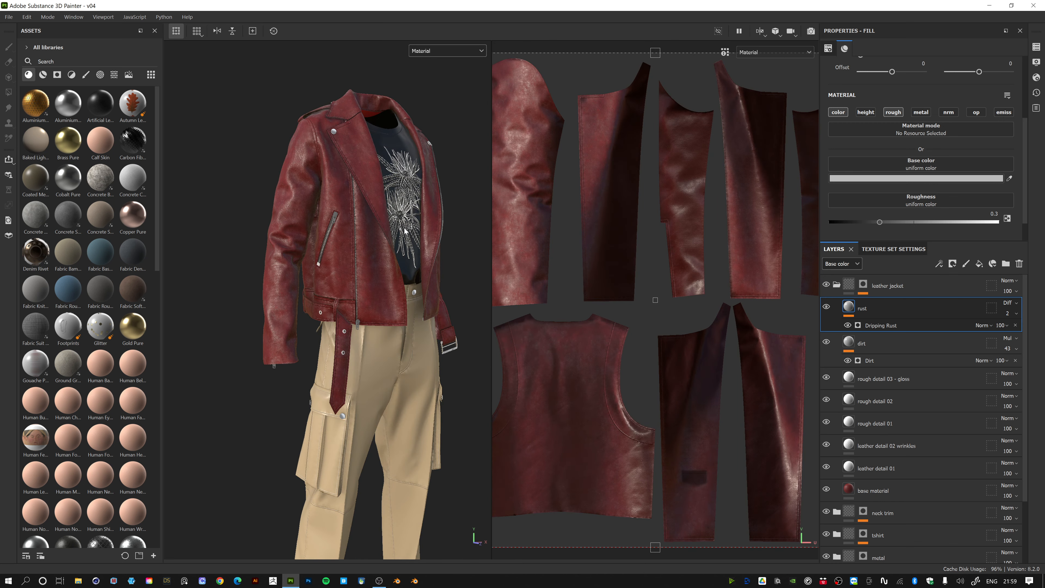
{"action": "left_click_drag", "start_coordinate": [366, 222], "coordinate": [412, 211], "text": "alt"}
{"action": "middle_click_drag", "start_coordinate": [411, 211], "coordinate": [430, 225], "text": "alt"}
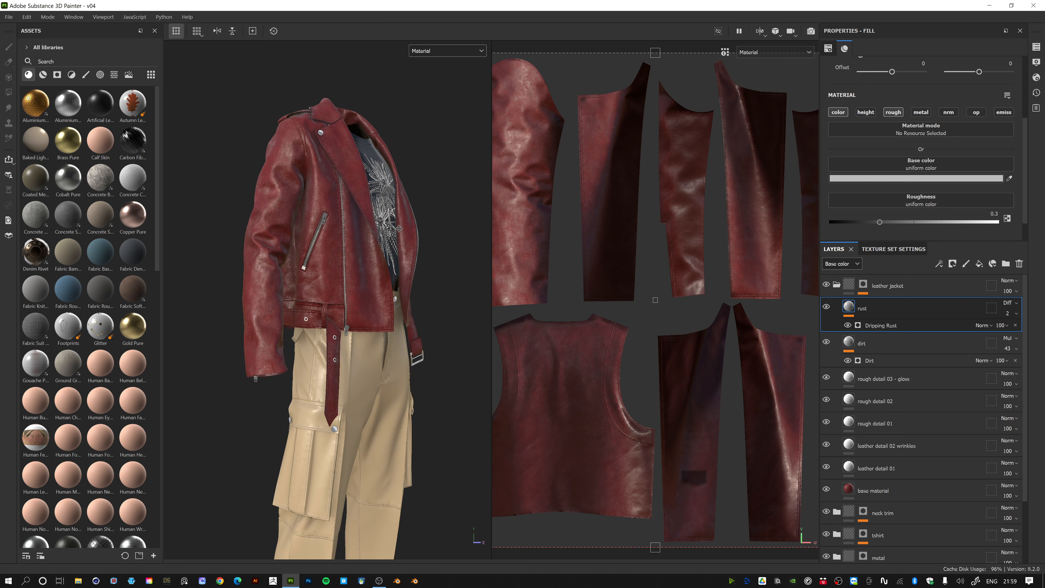
{"action": "left_click_drag", "start_coordinate": [430, 225], "coordinate": [405, 224], "text": "alt"}
{"action": "middle_click_drag", "start_coordinate": [405, 224], "coordinate": [397, 217], "text": "alt"}
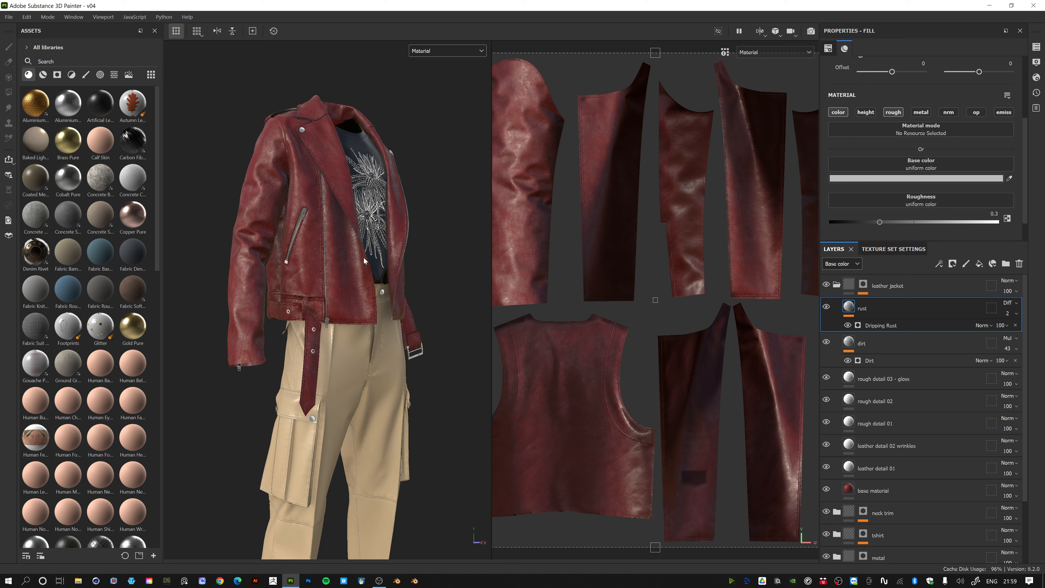
{"action": "left_click_drag", "start_coordinate": [364, 260], "coordinate": [395, 267], "text": "alt"}
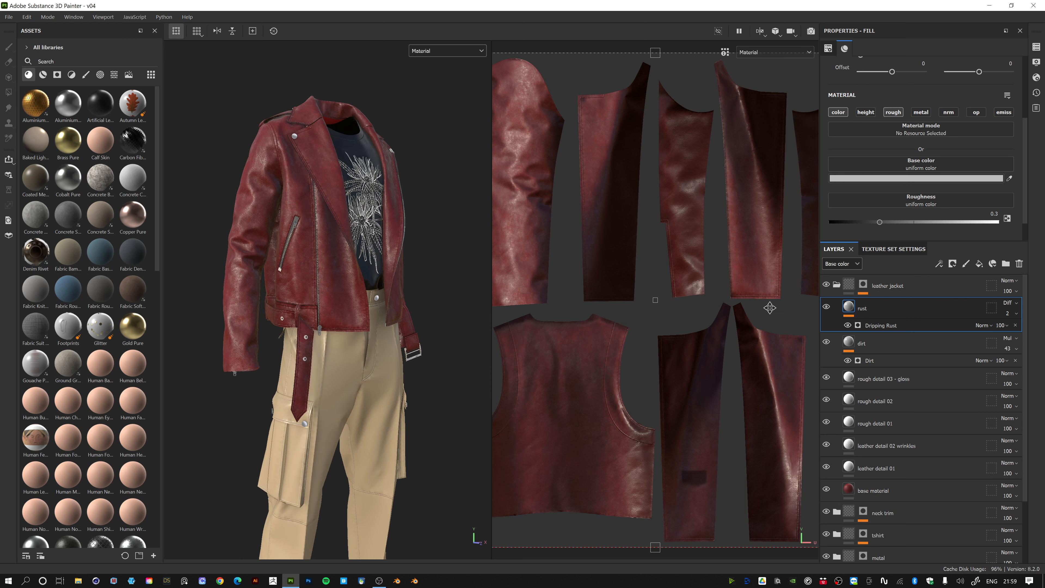
- Add a fill layer above the rust layer in the leather jacket folder and name it "wrinkles"
{"action": "left_click", "coordinate": [981, 264]}
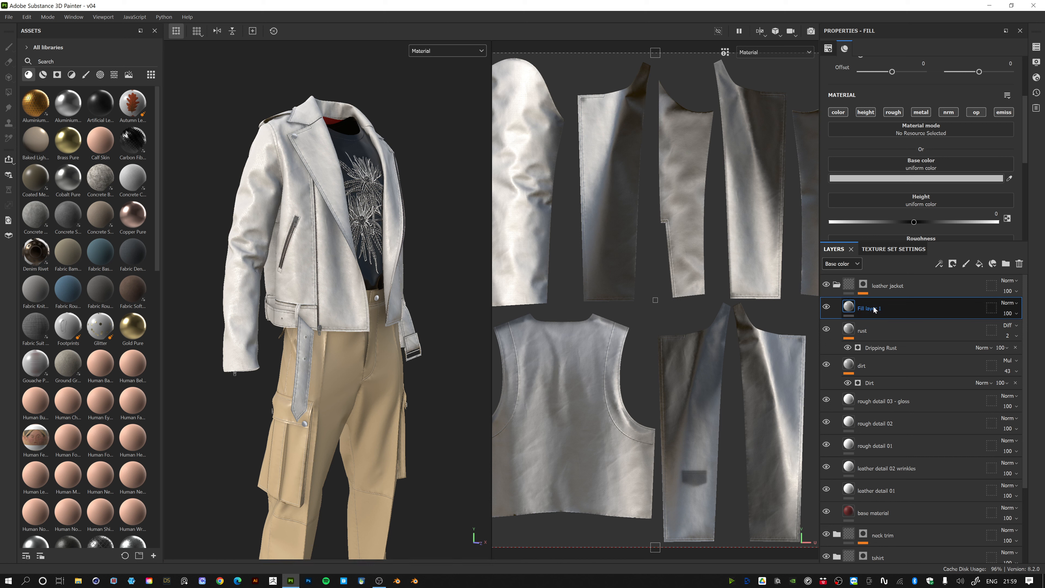
{"action": "double_click", "coordinate": [874, 313]}
{"action": "type", "text": "wrinkles"}
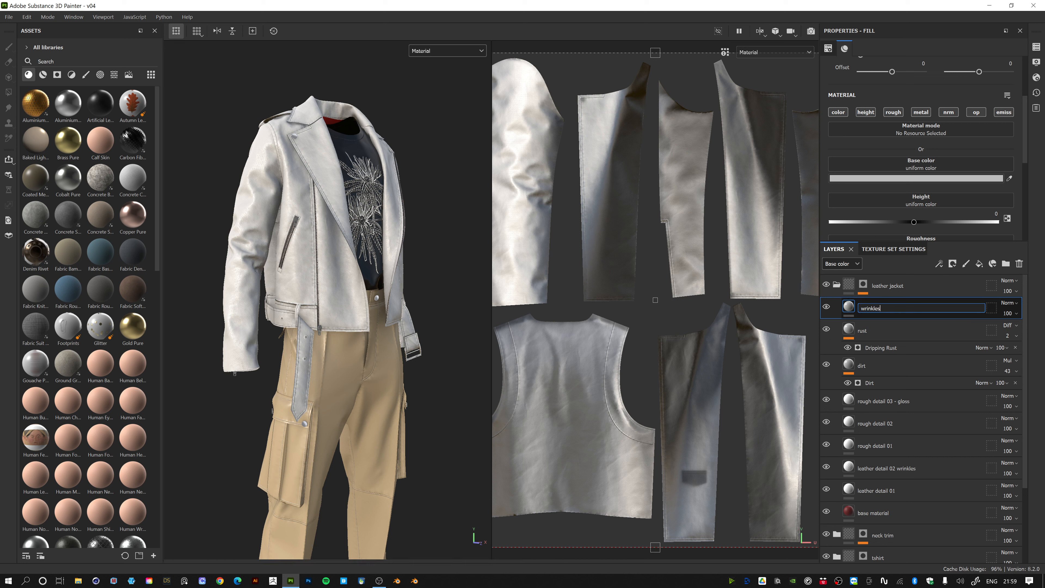
{"action": "key", "text": "Return"}
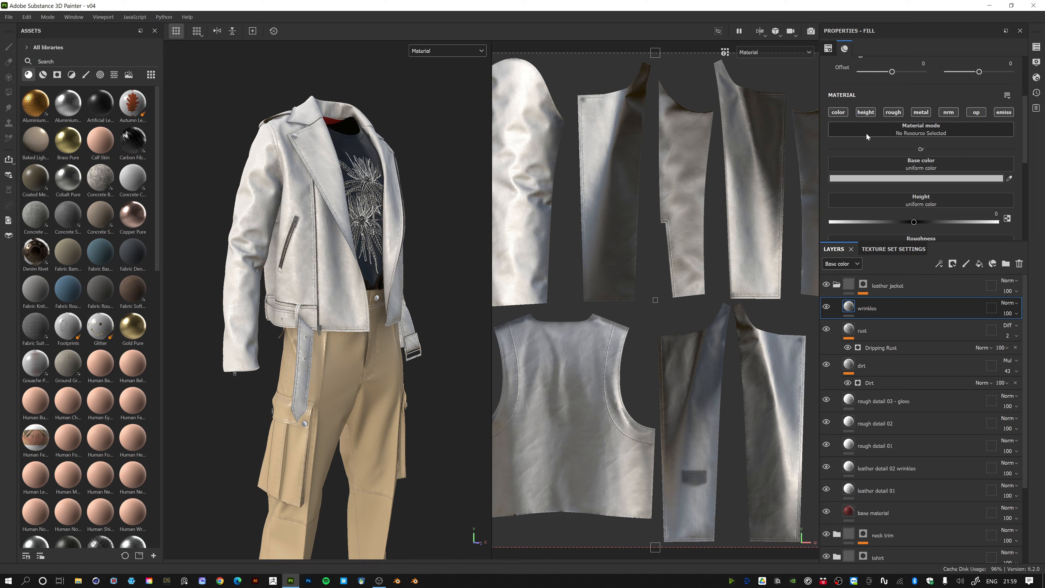
- Disable every material channel of the wrinkles layer except height
{"action": "left_click", "coordinate": [839, 113]}
{"action": "left_click", "coordinate": [921, 114]}
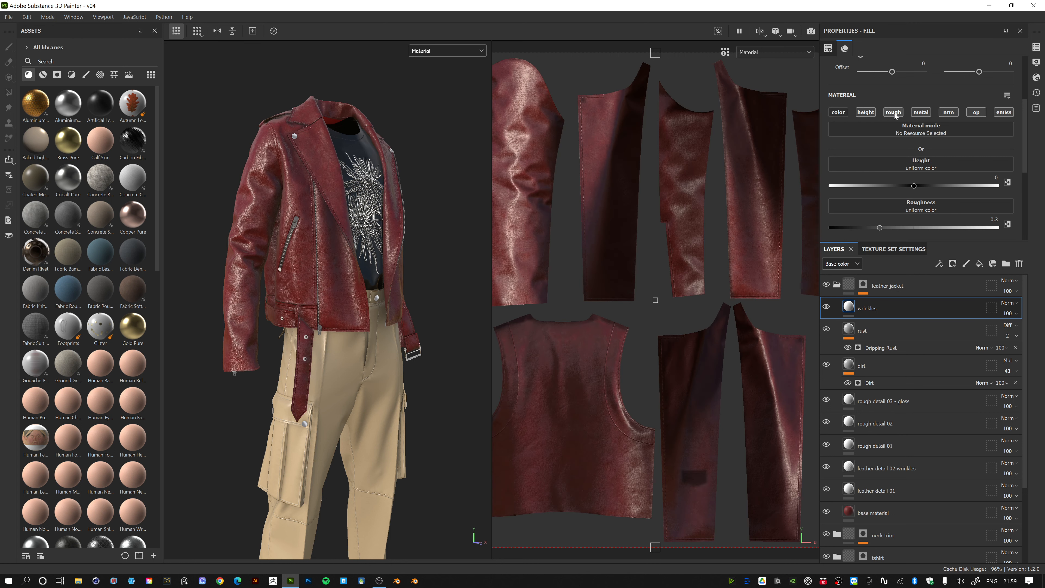
{"action": "left_click", "coordinate": [921, 114]}
{"action": "left_click", "coordinate": [1003, 112]}
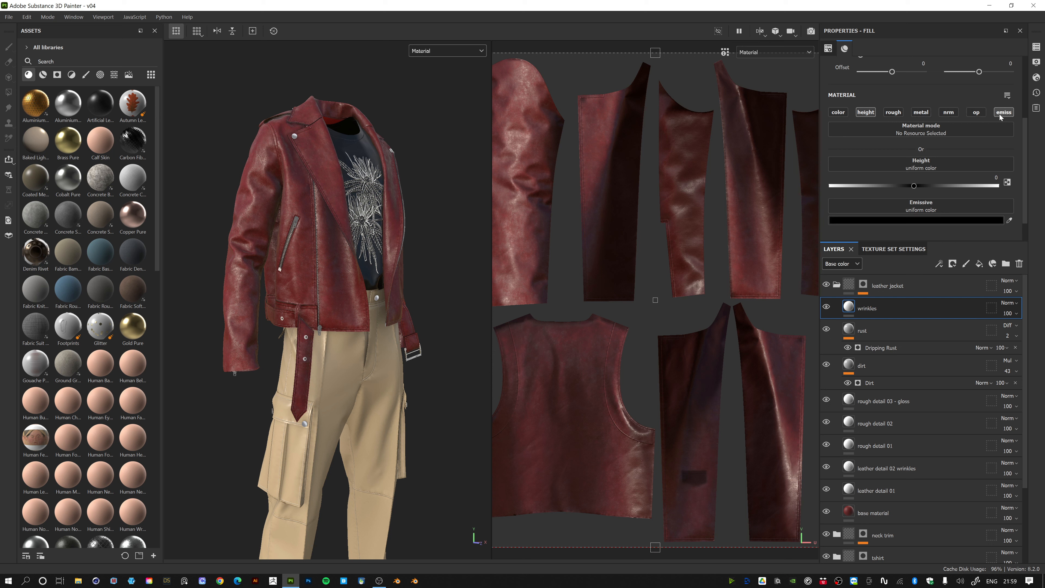
{"action": "left_click", "coordinate": [999, 115]}
{"action": "left_click", "coordinate": [922, 166]}
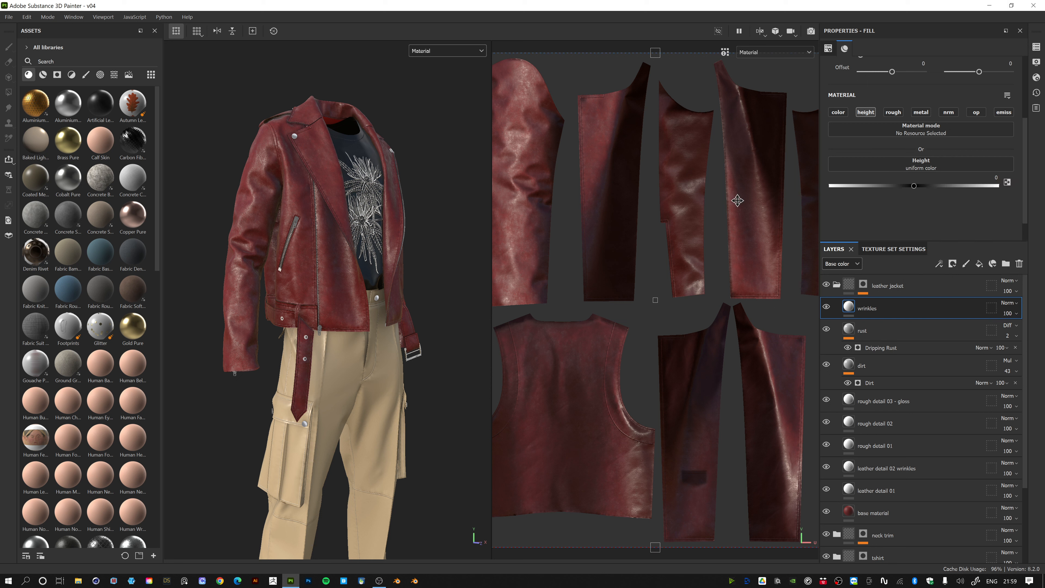
- Add an Inflate Shrinkwrap generator to the wrinkles layer, with only the height channel enabled
{"action": "right_click", "coordinate": [880, 313]}
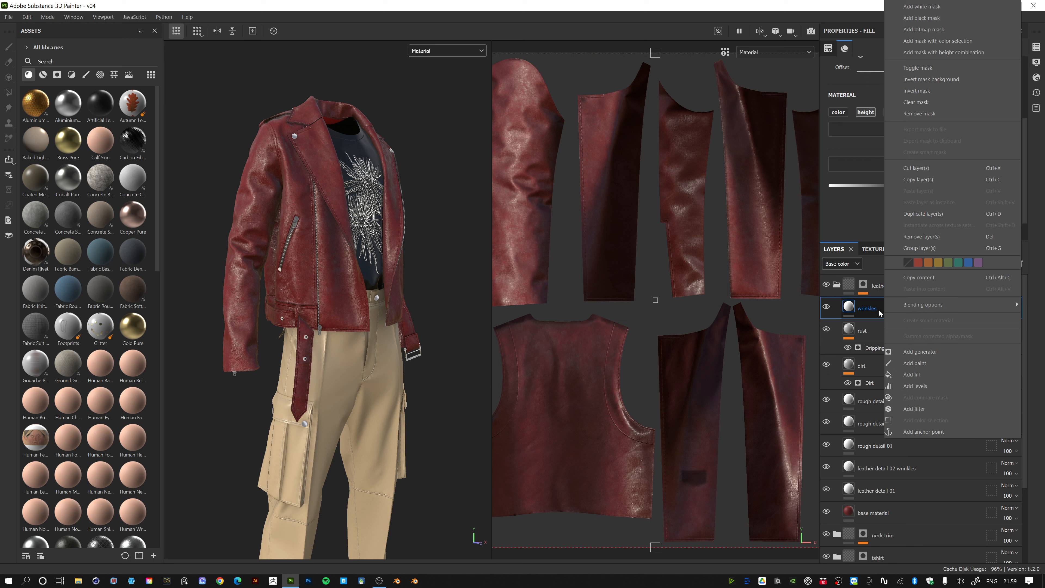
{"action": "left_click", "coordinate": [919, 351]}
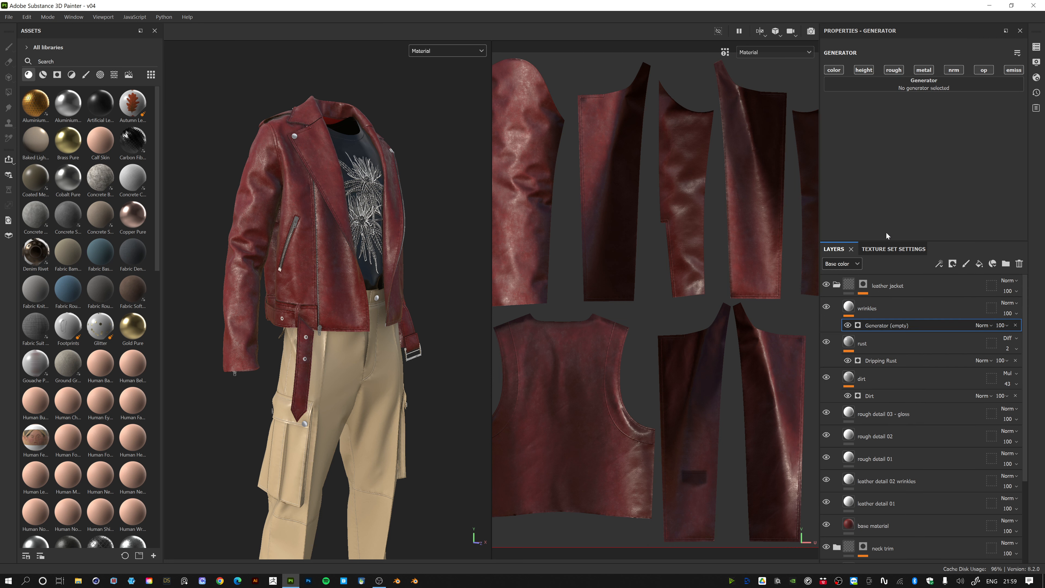
{"action": "left_click", "coordinate": [926, 83]}
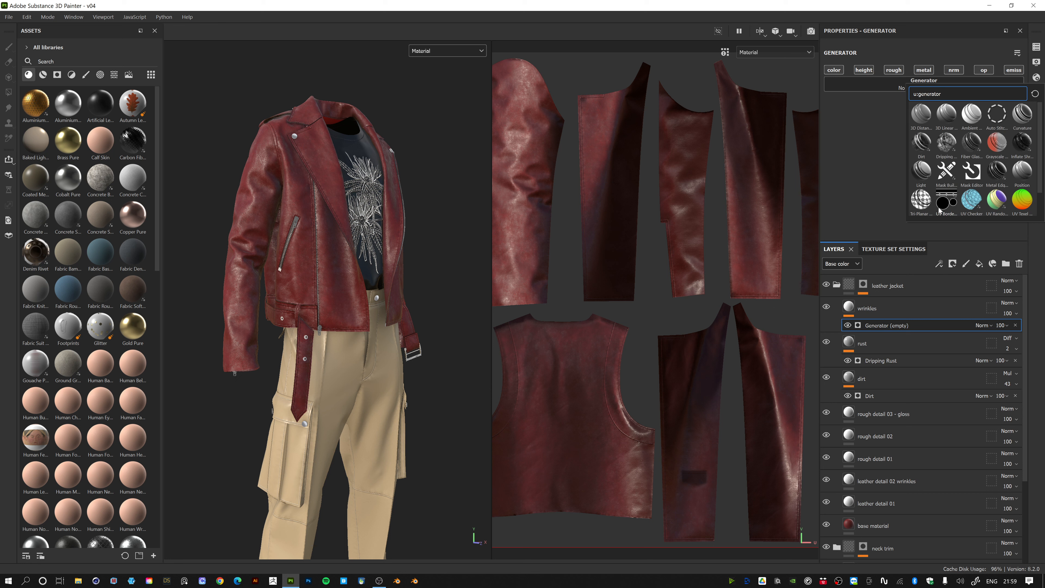
{"action": "left_click", "coordinate": [1024, 158]}
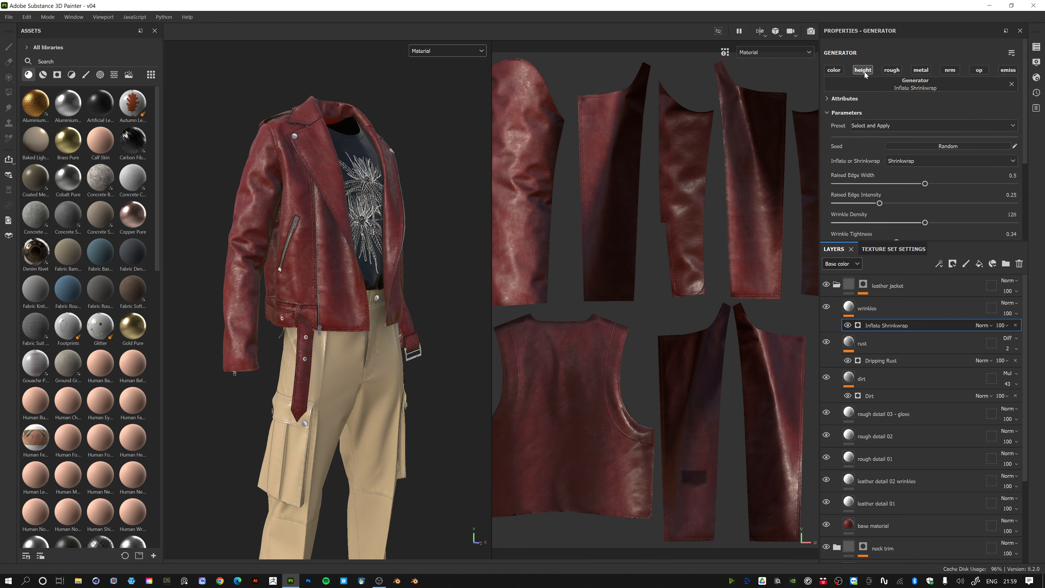
- Review the effects available for the wrinkles layer and the library of generators, keeping Inflate Shrinkwrap assigned
{"action": "left_click", "coordinate": [889, 310]}
{"action": "right_click", "coordinate": [886, 308]}
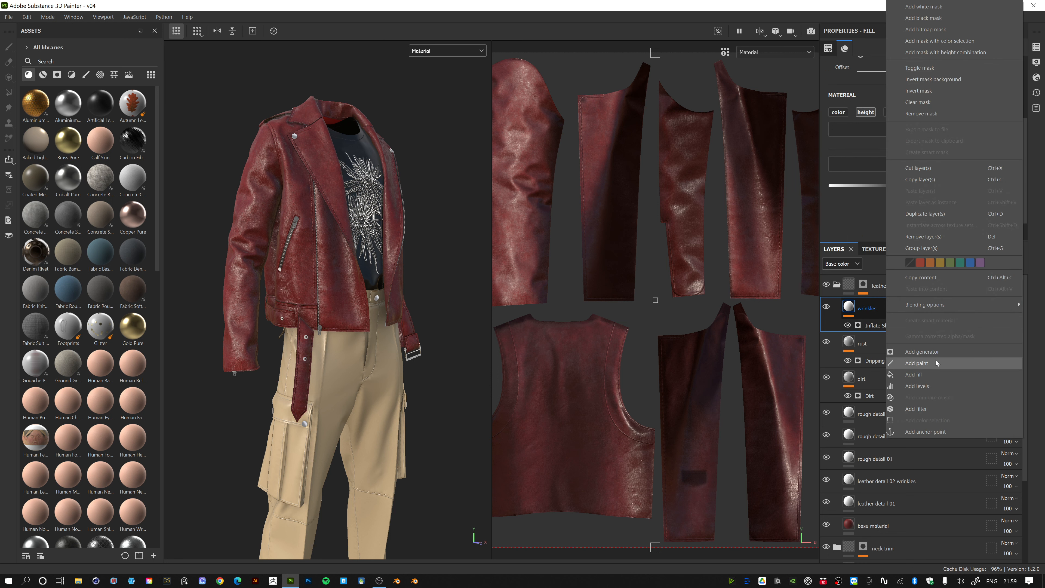
{"action": "left_click", "coordinate": [873, 326]}
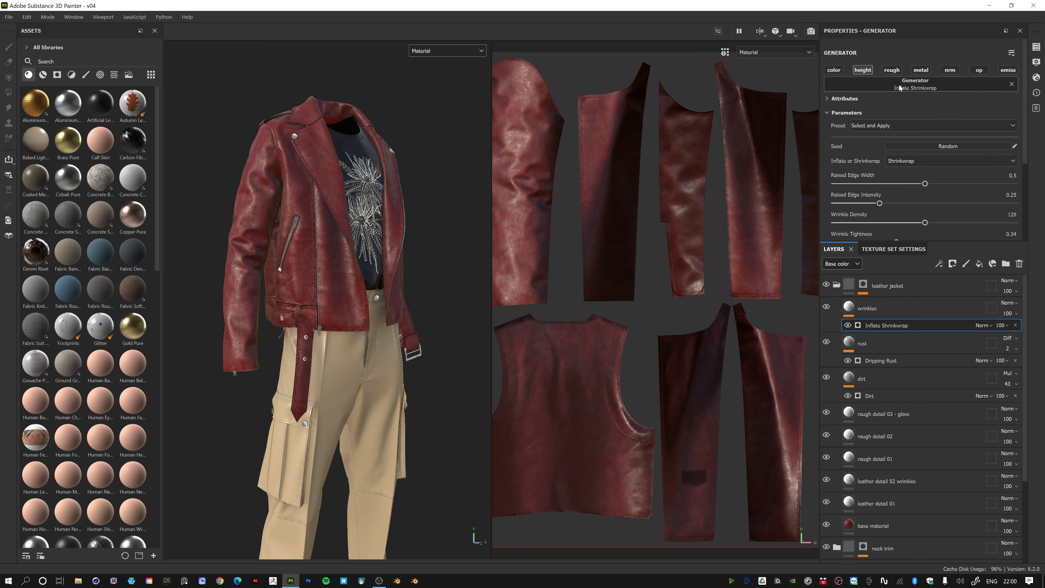
{"action": "left_click", "coordinate": [904, 88]}
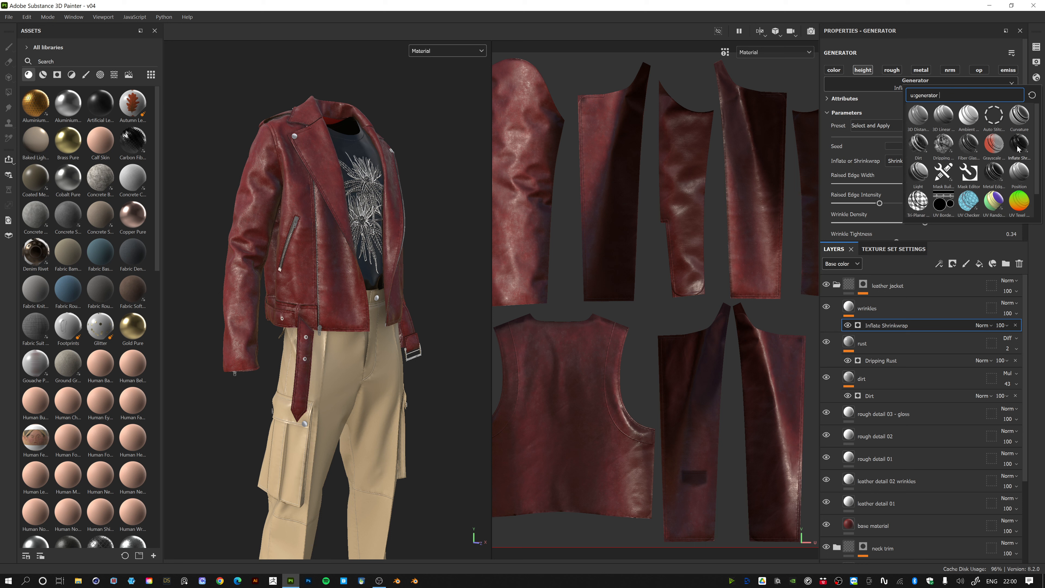
{"action": "left_click", "coordinate": [876, 87]}
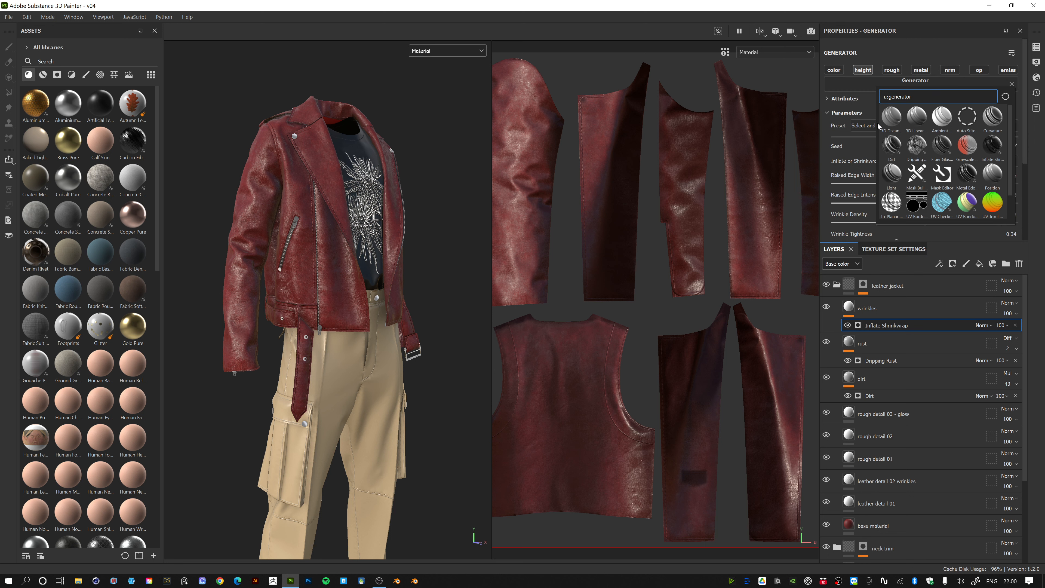
{"action": "left_click", "coordinate": [873, 87]}
{"action": "left_click", "coordinate": [1025, 108]}
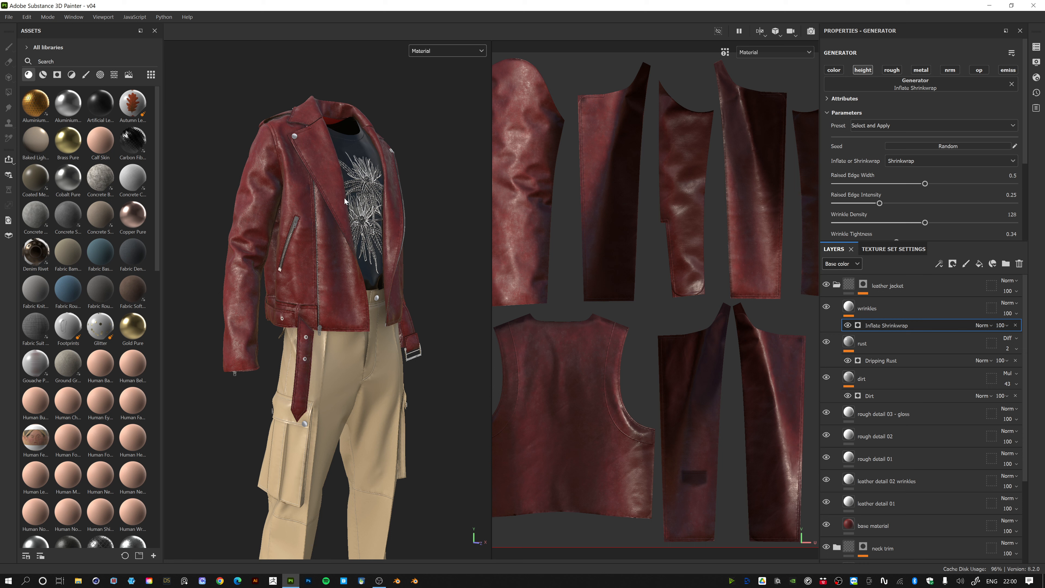
{"action": "scroll", "coordinate": [934, 136], "scroll_direction": "down", "scroll_amount": 1}
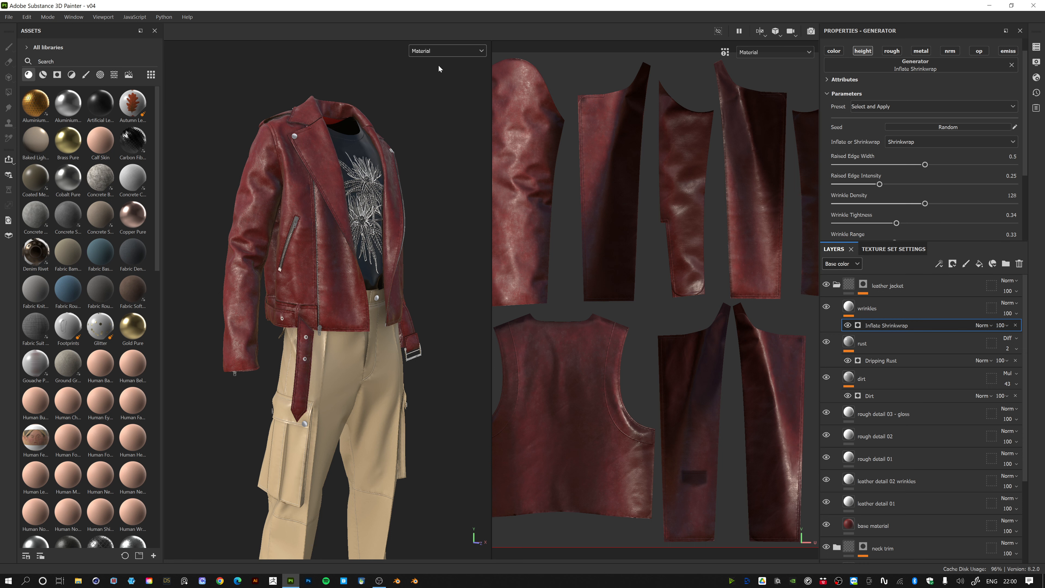
- Display only the Height channel on the model and inspect the base material layer's height map
{"action": "left_click", "coordinate": [437, 51]}
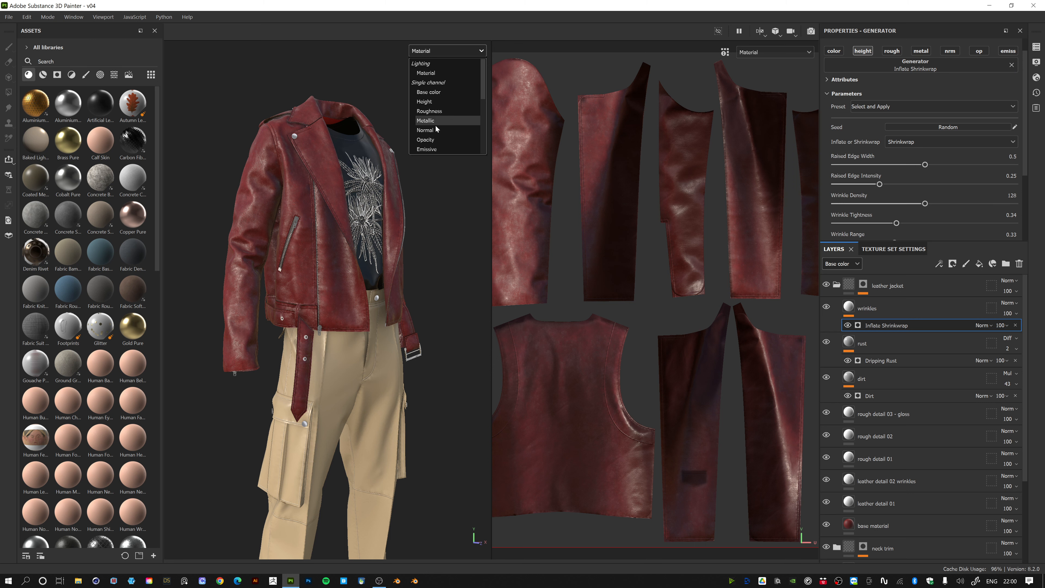
{"action": "left_click", "coordinate": [425, 101]}
{"action": "left_click_drag", "start_coordinate": [339, 201], "coordinate": [357, 182], "text": "alt"}
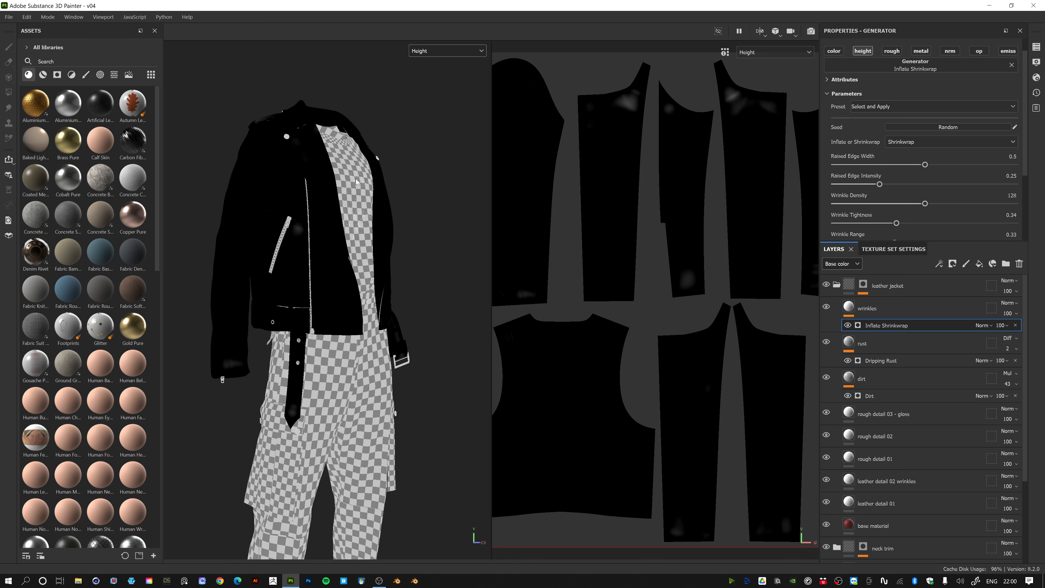
{"action": "scroll", "coordinate": [885, 391], "scroll_direction": "down", "scroll_amount": 2}
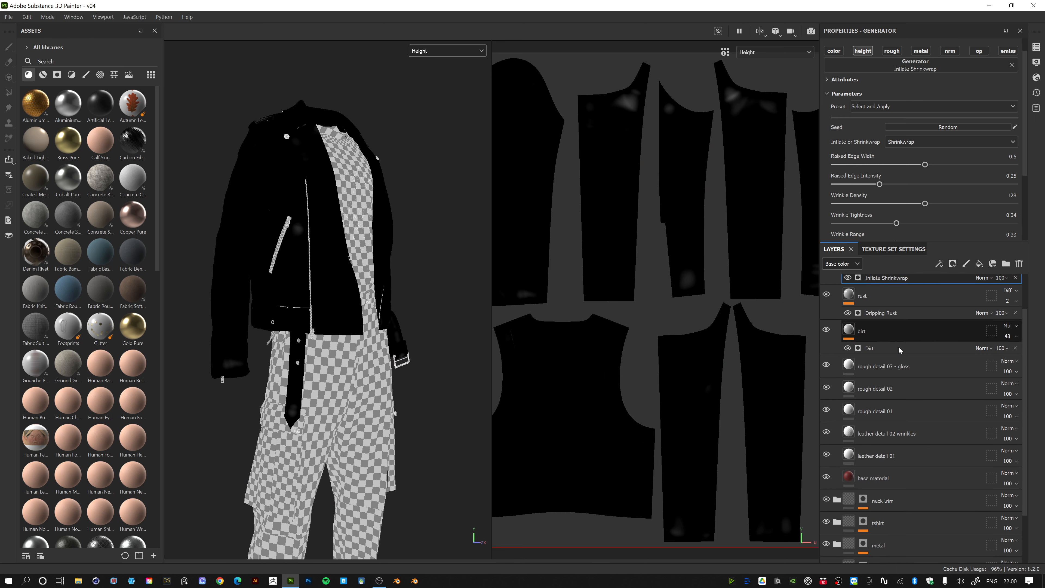
{"action": "left_click", "coordinate": [898, 479]}
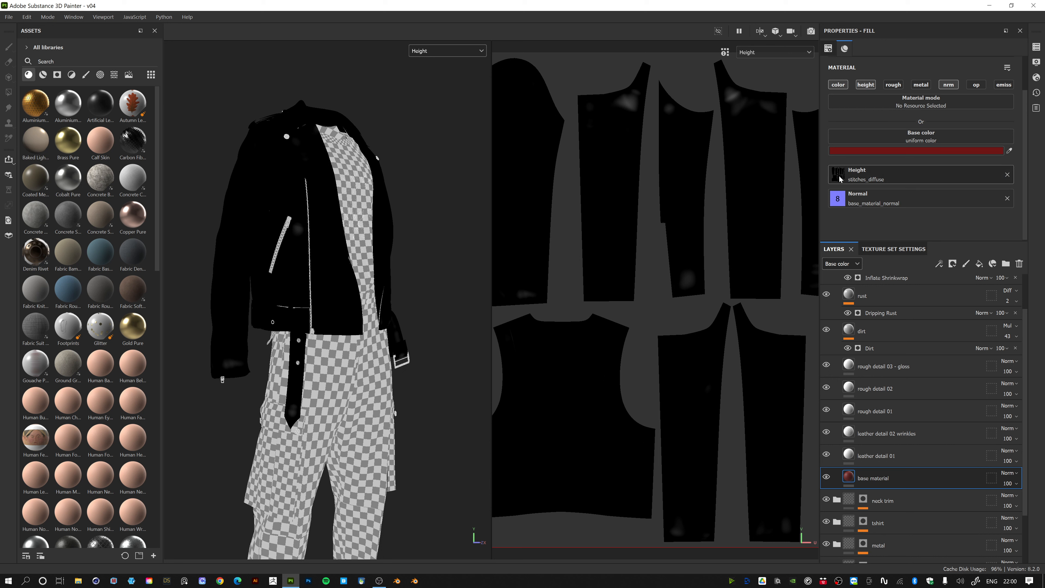
- Enable the height channel on the leather detail 01 layer and set its uniform height to 0.5
{"action": "left_click", "coordinate": [915, 460]}
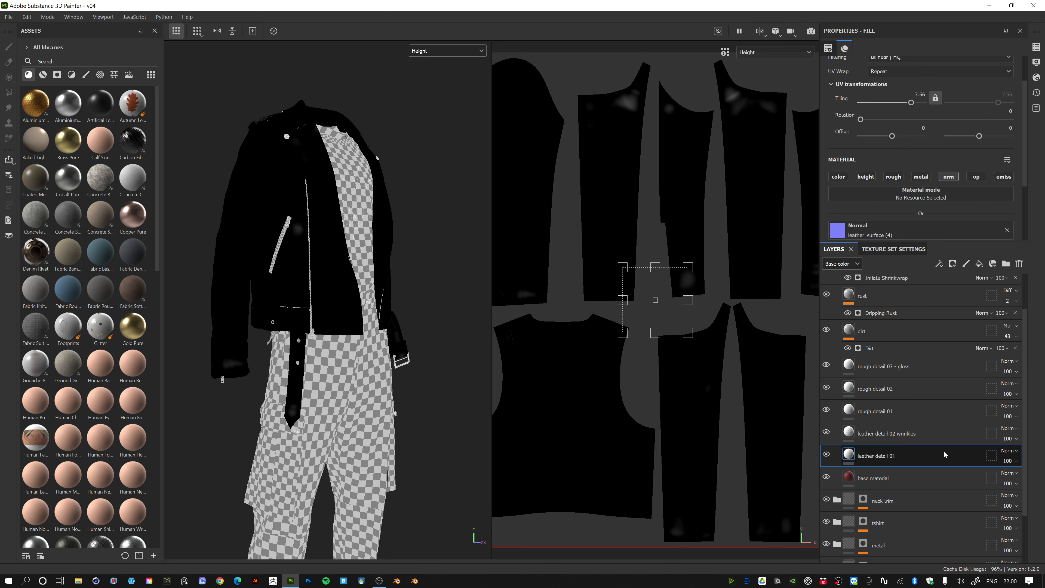
{"action": "scroll", "coordinate": [885, 165], "scroll_direction": "down", "scroll_amount": 1}
{"action": "left_click", "coordinate": [866, 139]}
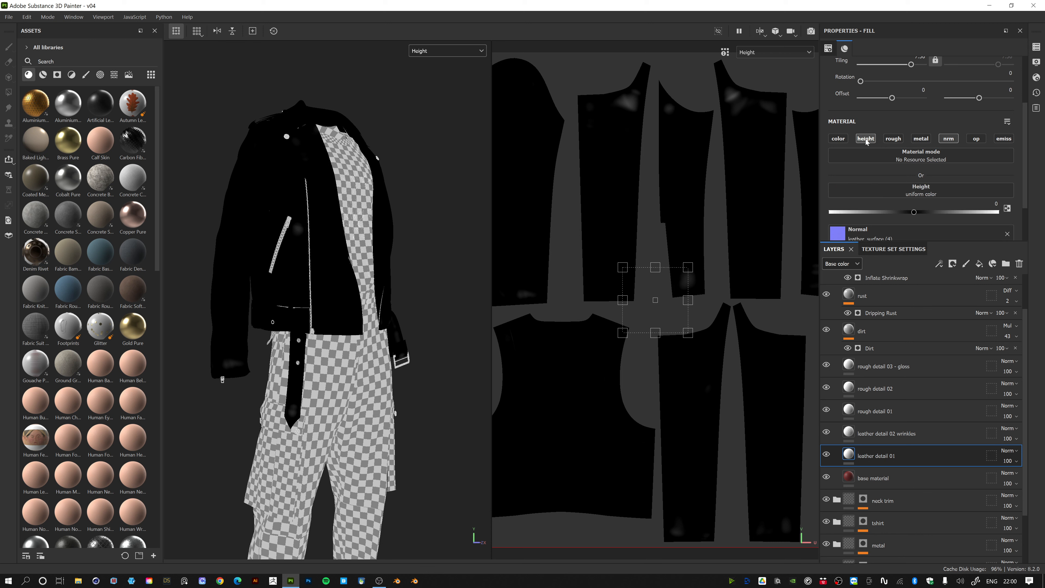
{"action": "scroll", "coordinate": [884, 140], "scroll_direction": "down", "scroll_amount": 1}
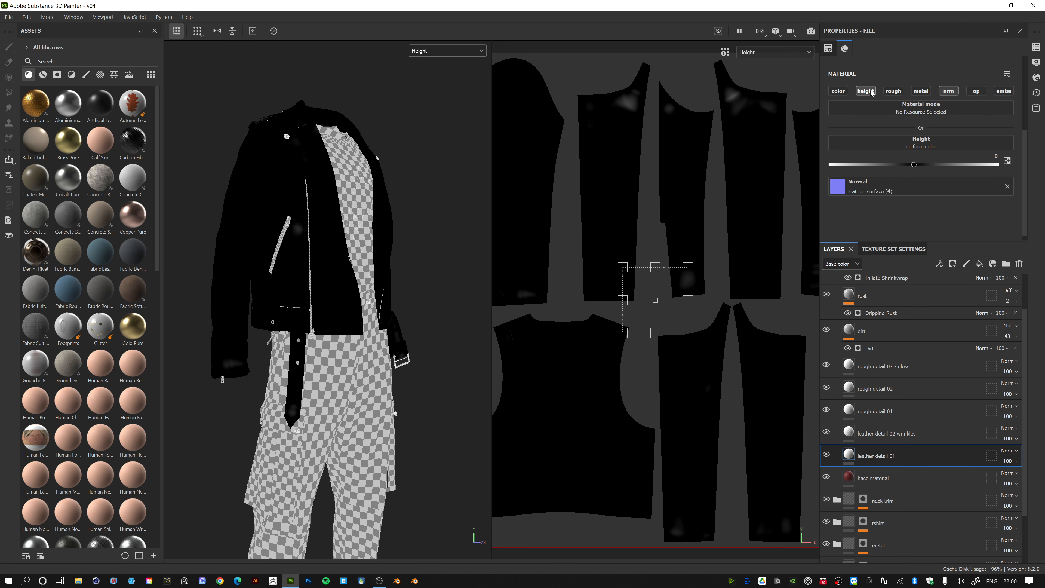
{"action": "left_click_drag", "start_coordinate": [916, 166], "coordinate": [951, 166]}
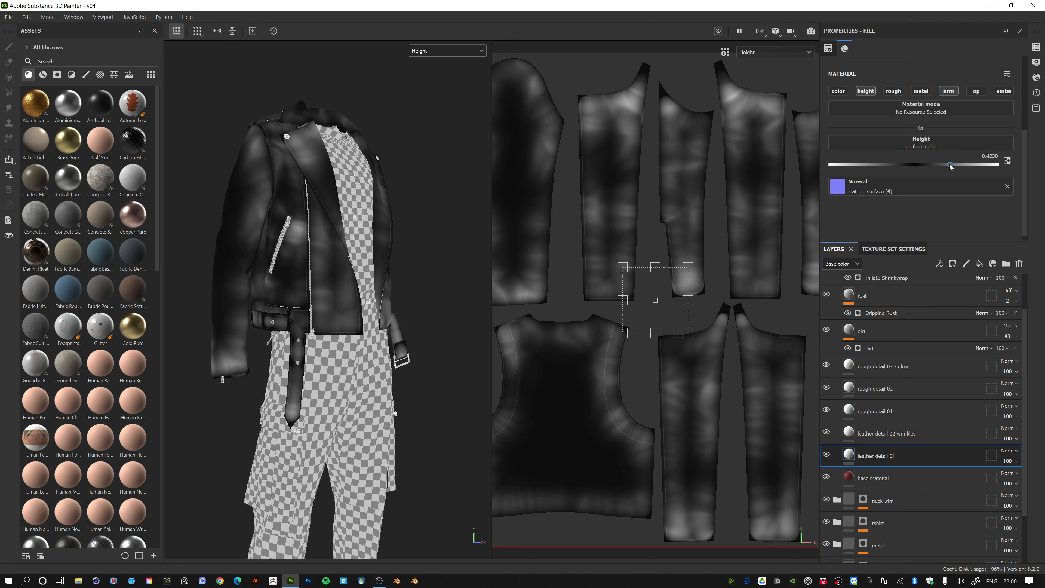
{"action": "left_click", "coordinate": [987, 155]}
{"action": "type", "text": "0.5"}
{"action": "key", "text": "Return"}
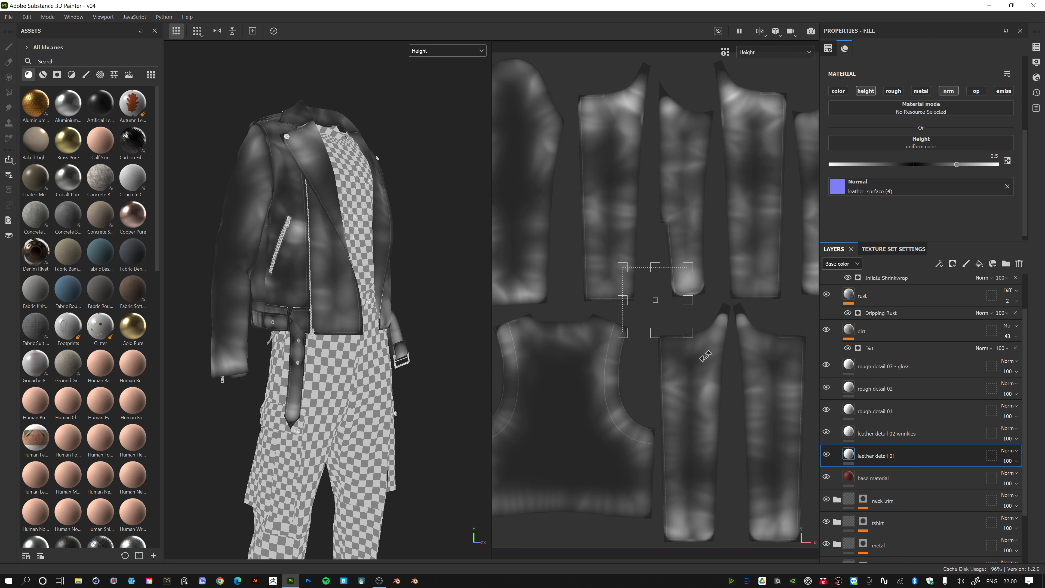
- Display the full Material on the jacket to check the added height
{"action": "left_click", "coordinate": [444, 51]}
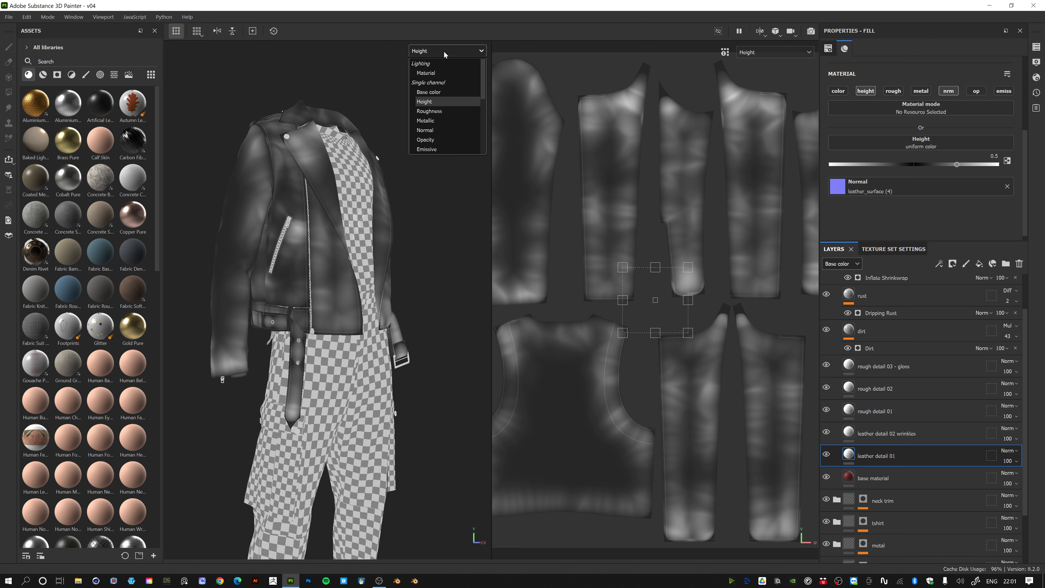
{"action": "left_click", "coordinate": [446, 73]}
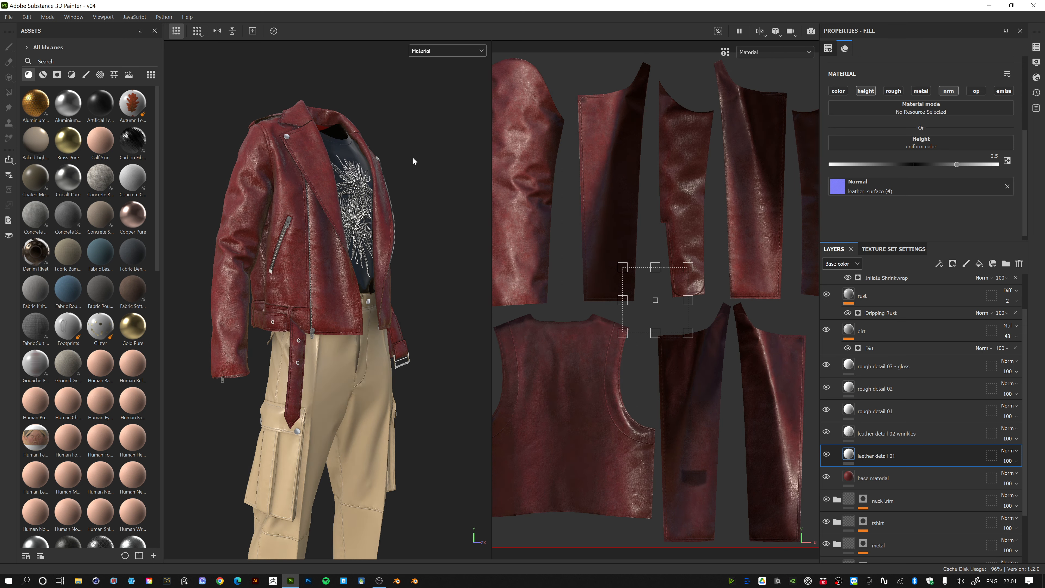
{"action": "scroll", "coordinate": [836, 313], "scroll_direction": "up", "scroll_amount": 2}
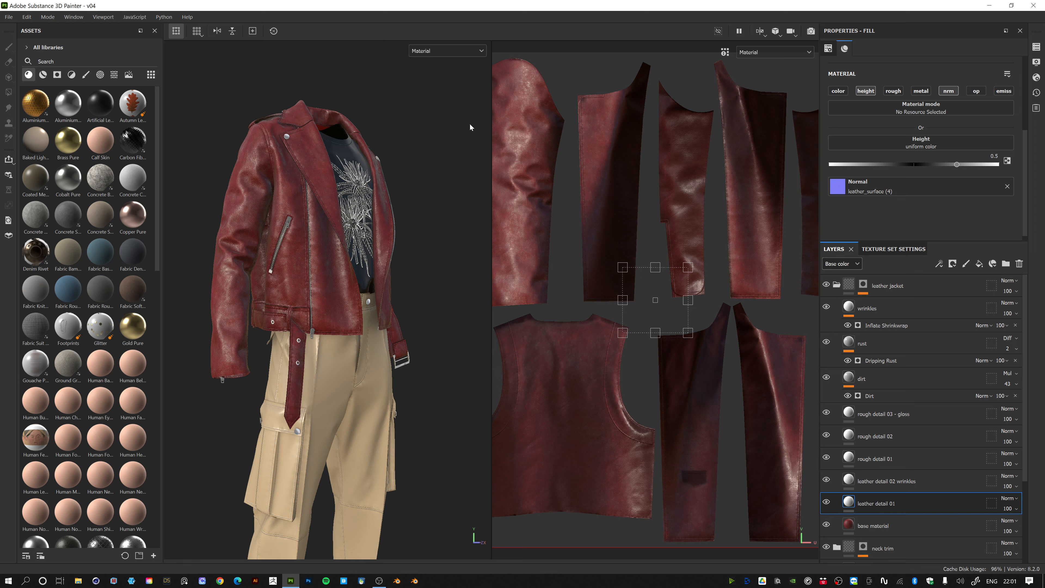
- Display Normal+Height+Mesh and examine the jacket's surface relief up close while toggling the wrinkles layer's visibility
{"action": "left_click", "coordinate": [444, 51]}
{"action": "left_click", "coordinate": [435, 54]}
{"action": "left_click", "coordinate": [434, 55]}
{"action": "scroll", "coordinate": [435, 66], "scroll_direction": "down", "scroll_amount": 1}
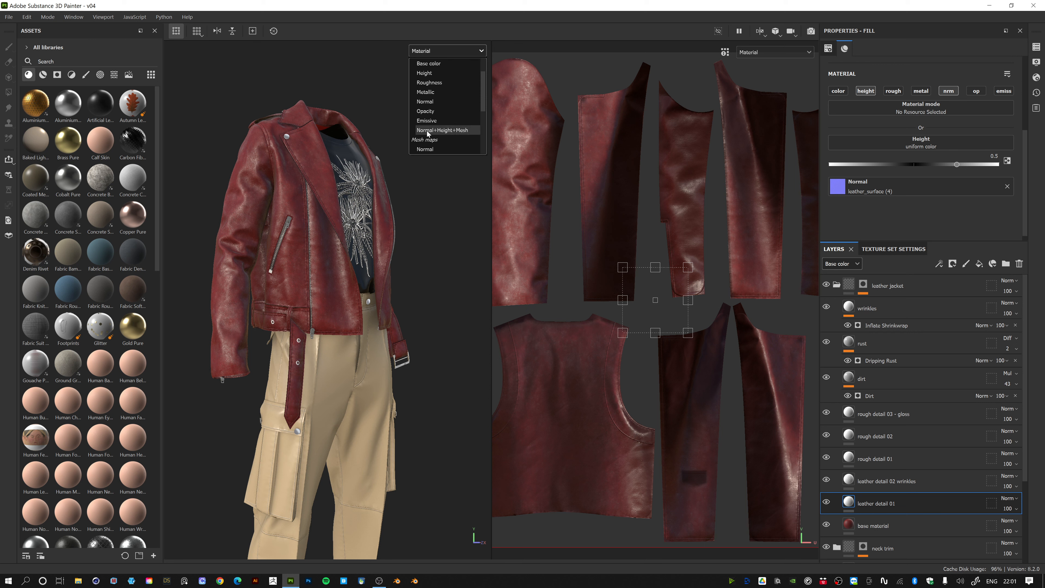
{"action": "left_click", "coordinate": [442, 130]}
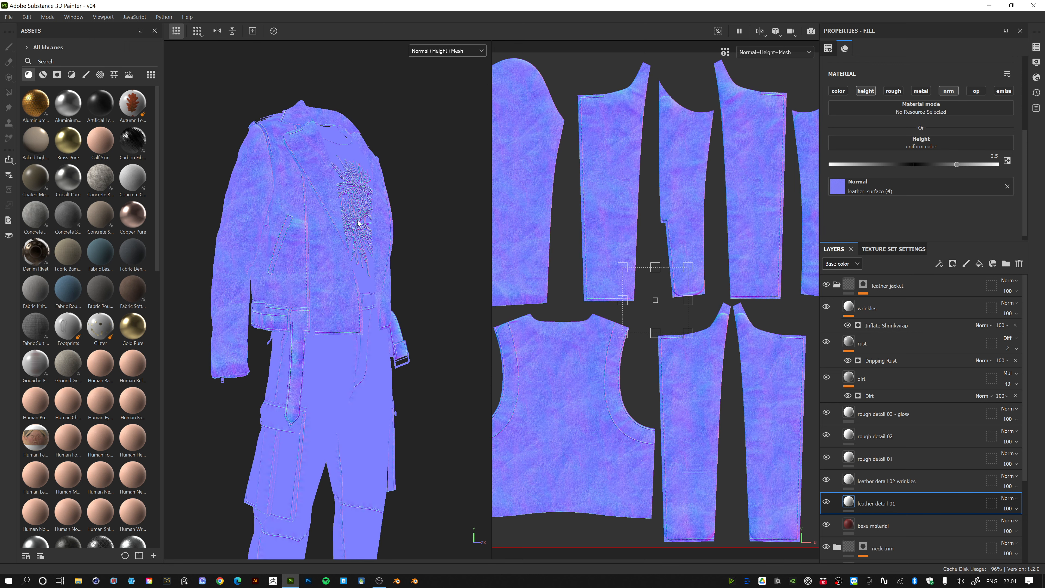
{"action": "scroll", "coordinate": [305, 226], "scroll_direction": "up", "scroll_amount": 3}
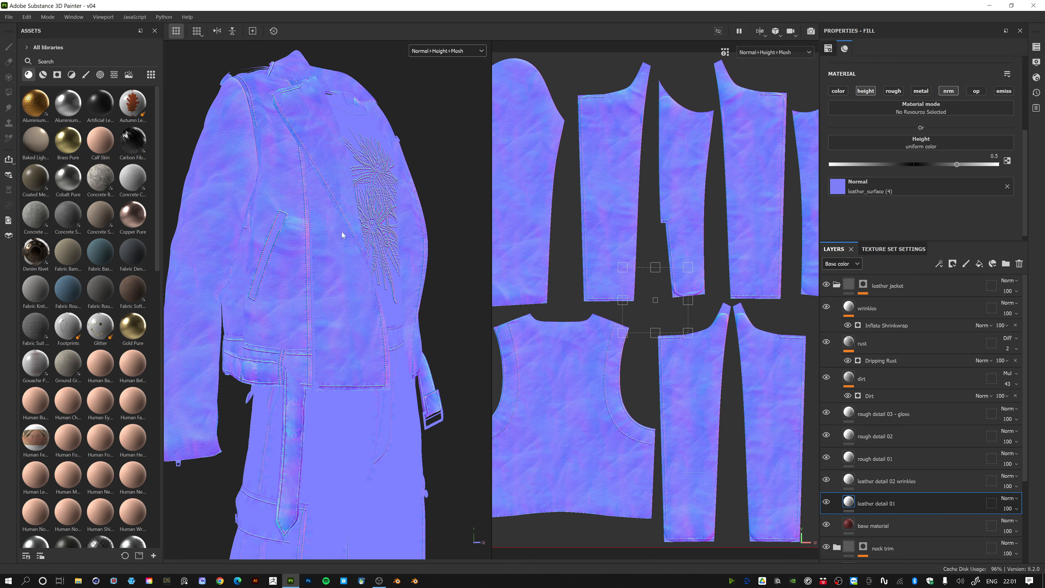
{"action": "left_click", "coordinate": [827, 308]}
- Switch the display back to Material and set the Inflate Shrinkwrap generator's Wrinkle Scale to 37.01
{"action": "left_click", "coordinate": [432, 56]}
{"action": "left_click", "coordinate": [438, 73]}
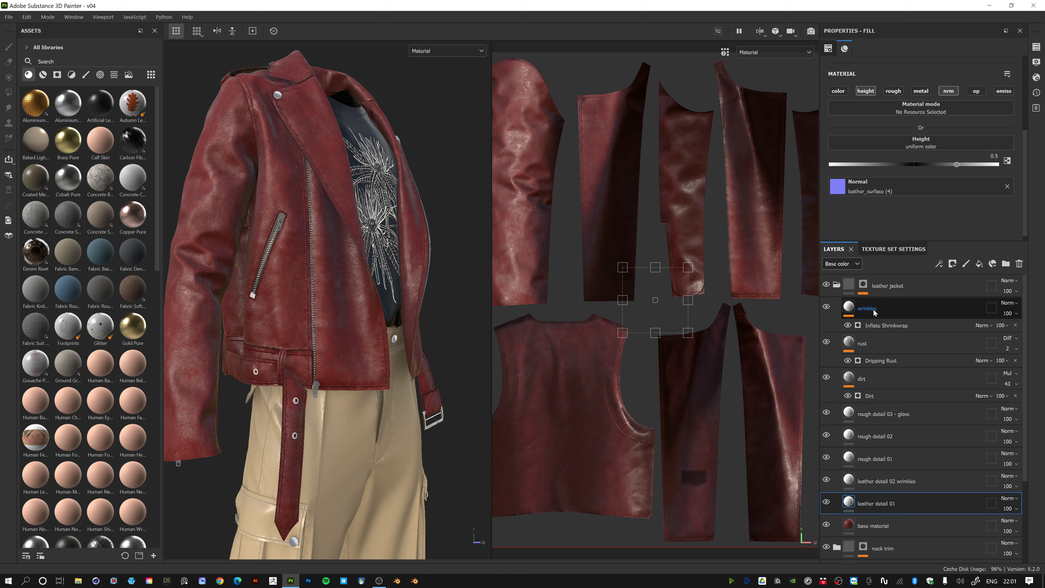
{"action": "left_click", "coordinate": [891, 310]}
{"action": "left_click", "coordinate": [912, 325]}
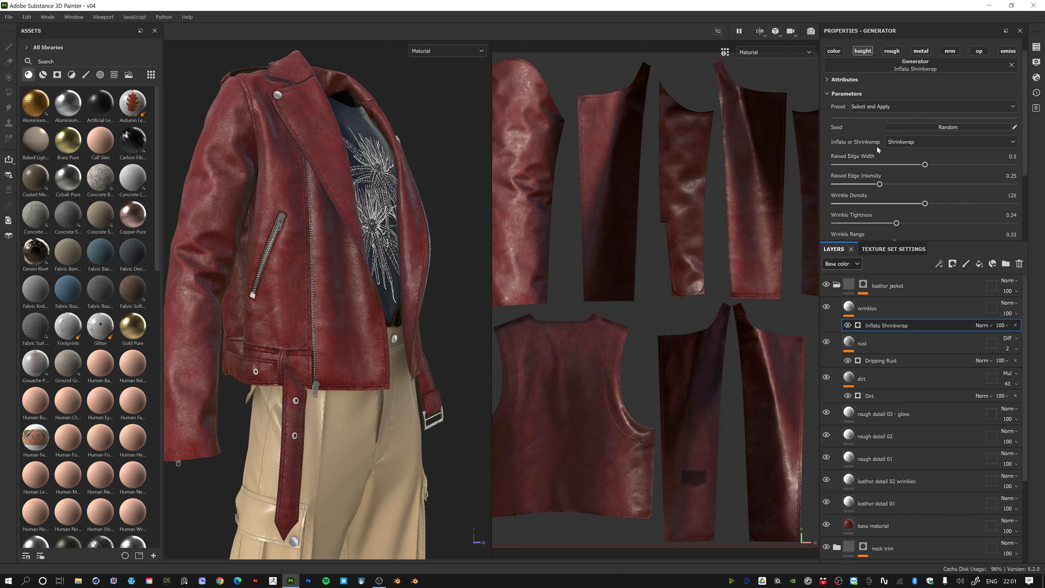
{"action": "scroll", "coordinate": [879, 147], "scroll_direction": "down", "scroll_amount": 1}
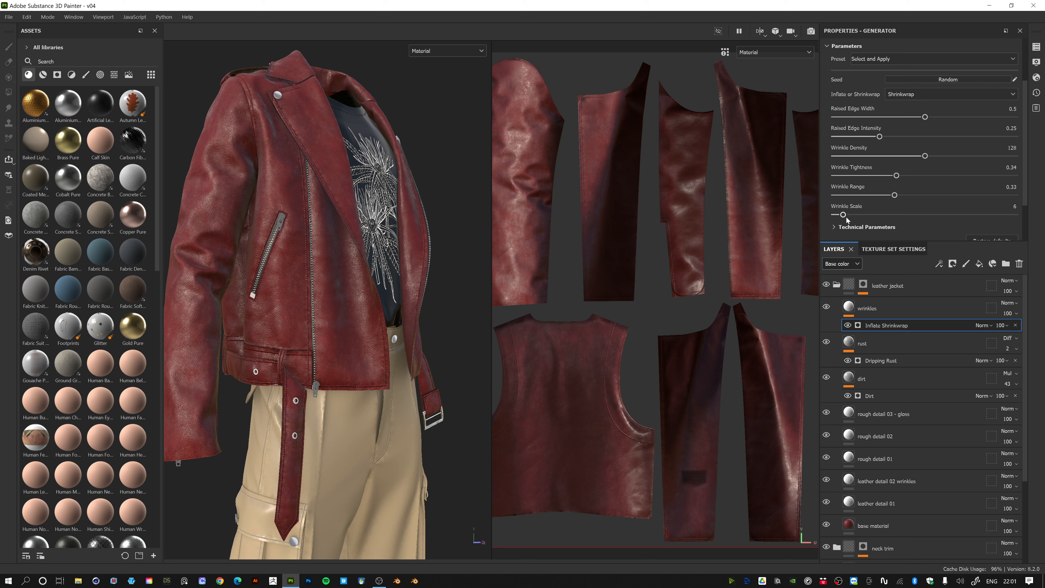
{"action": "left_click_drag", "start_coordinate": [844, 215], "coordinate": [887, 216]}
{"action": "scroll", "coordinate": [339, 239], "scroll_direction": "down", "scroll_amount": 5}
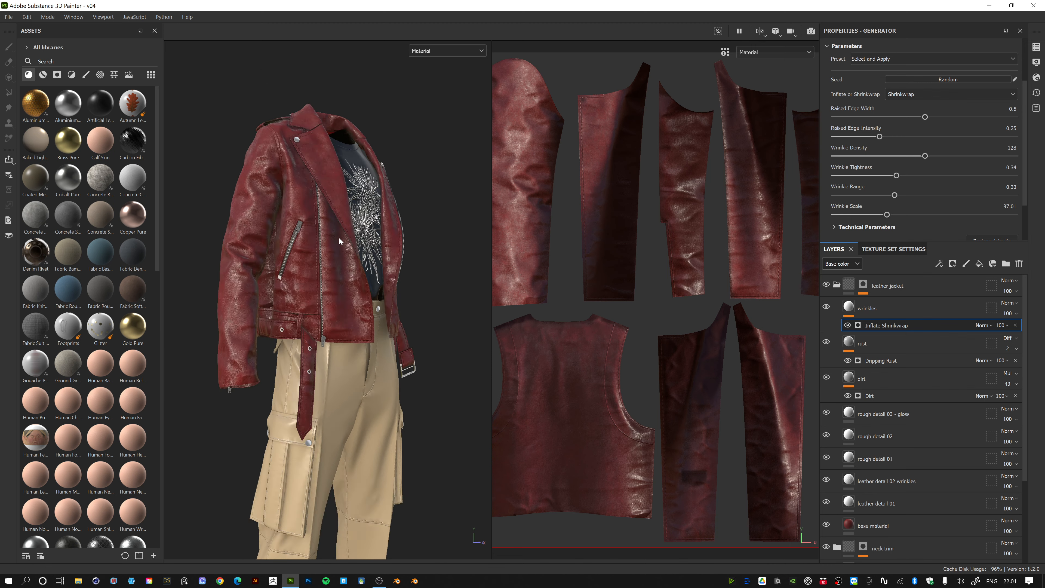
{"action": "left_click_drag", "start_coordinate": [339, 239], "coordinate": [426, 234], "text": "alt"}
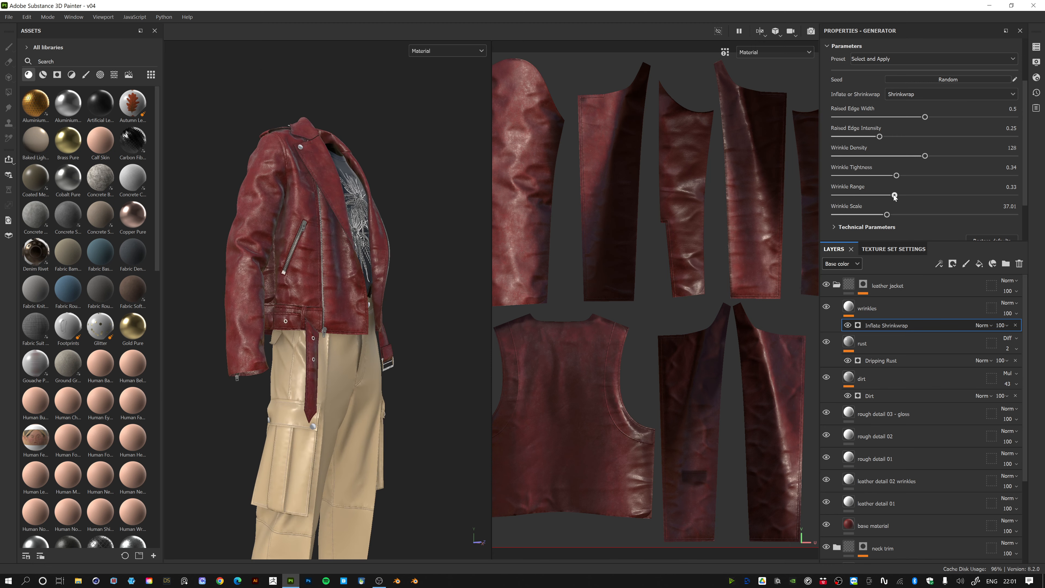
- Set the Inflate Shrinkwrap generator's Wrinkle Range to 0.2 and Wrinkle Tightness to 0.29
{"action": "left_click_drag", "start_coordinate": [895, 196], "coordinate": [863, 197]}
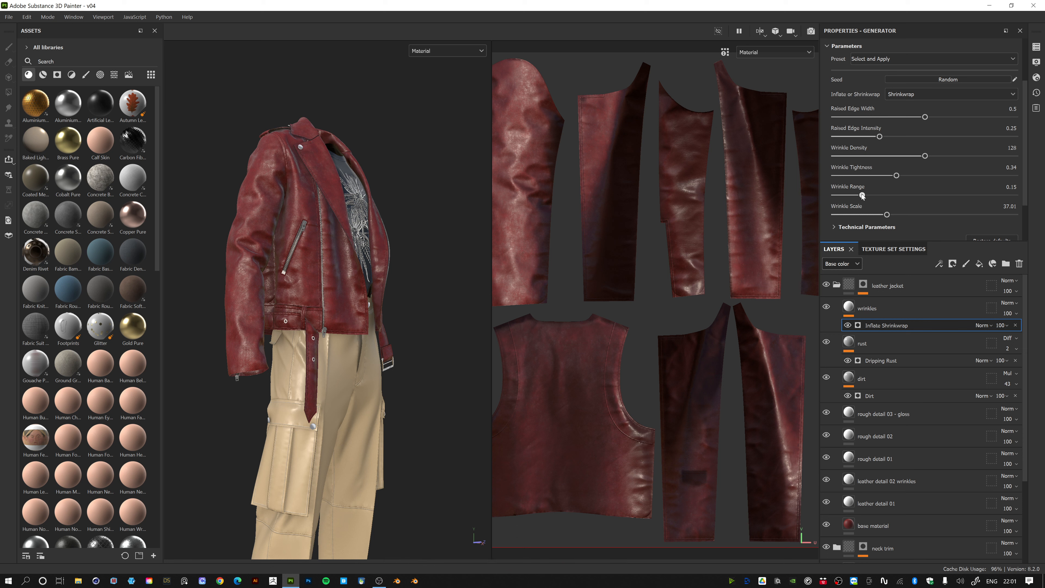
{"action": "left_click_drag", "start_coordinate": [863, 196], "coordinate": [886, 176]}
{"action": "left_click_drag", "start_coordinate": [325, 254], "coordinate": [370, 250], "text": "alt"}
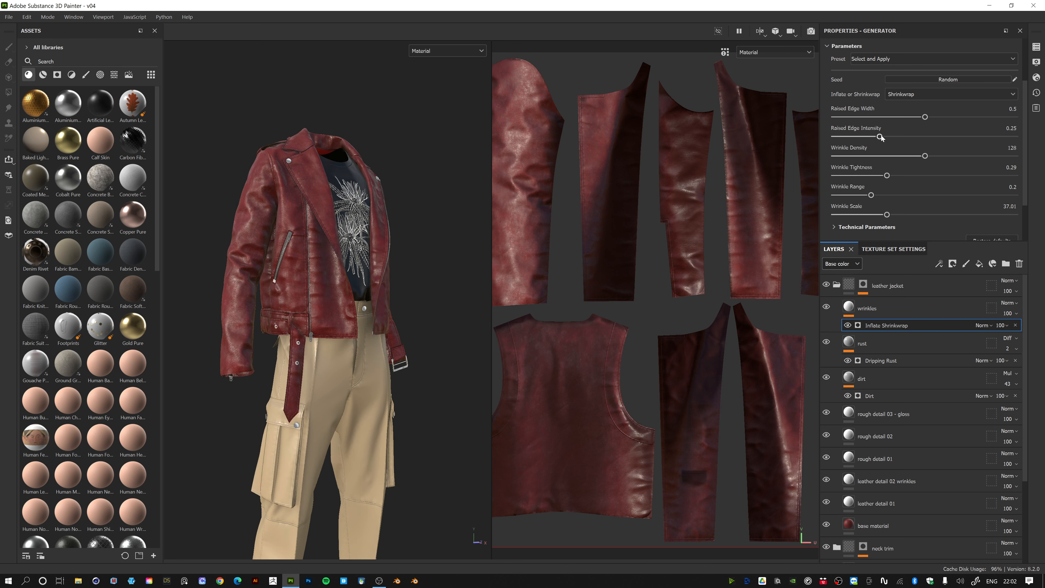
- Refine Inflate Shrinkwrap with Raised Edge Intensity 0.27, Wrinkle Scale 30.22 and Wrinkle Range 0.19
{"action": "mouse_move", "coordinate": [881, 137]}
{"action": "left_mouse_down"}
{"action": "mouse_move", "coordinate": [895, 138]}
{"action": "mouse_move", "coordinate": [872, 138]}
{"action": "mouse_move", "coordinate": [883, 139]}
{"action": "left_mouse_up"}
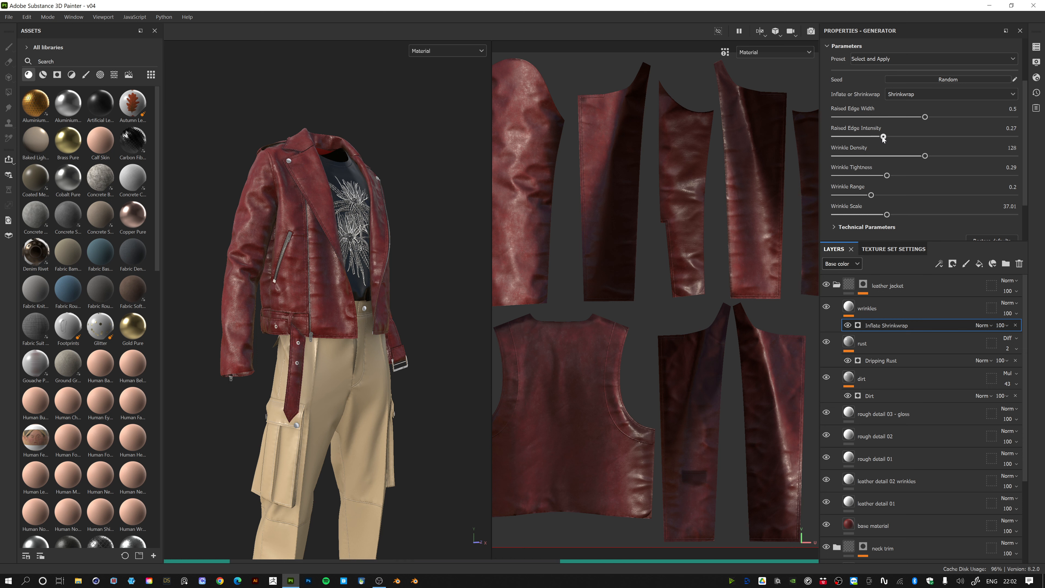
{"action": "scroll", "coordinate": [890, 177], "scroll_direction": "down", "scroll_amount": 2}
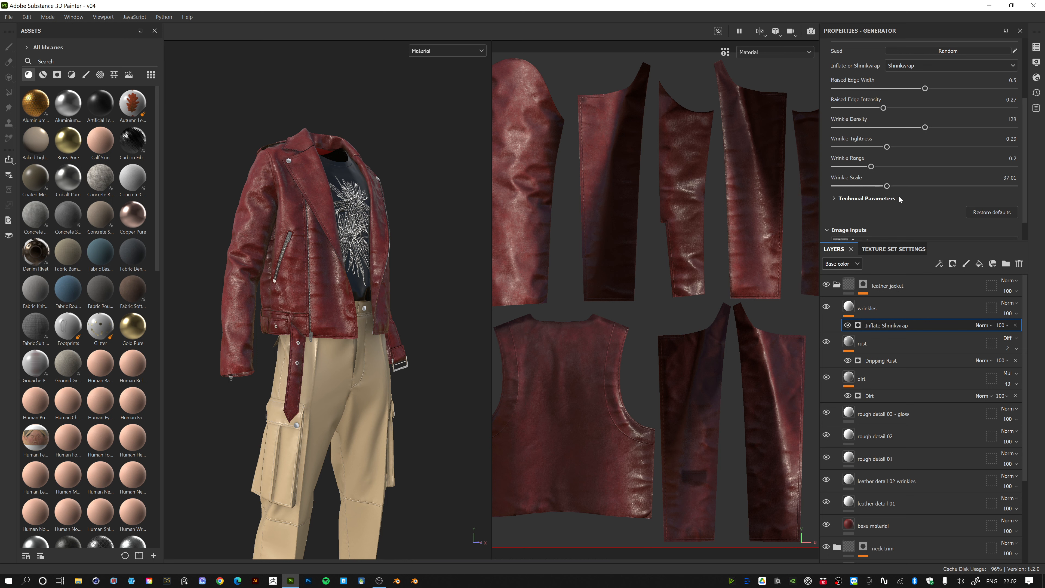
{"action": "left_click_drag", "start_coordinate": [887, 187], "coordinate": [871, 186]}
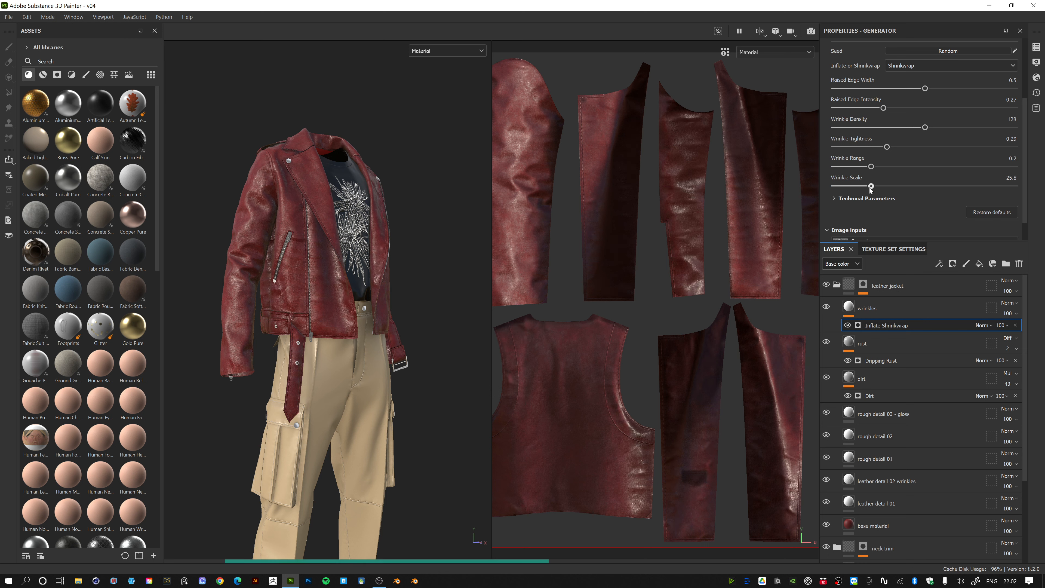
{"action": "mouse_move", "coordinate": [871, 186]}
{"action": "left_mouse_down"}
{"action": "mouse_move", "coordinate": [891, 169]}
{"action": "mouse_move", "coordinate": [870, 167]}
{"action": "left_mouse_up"}
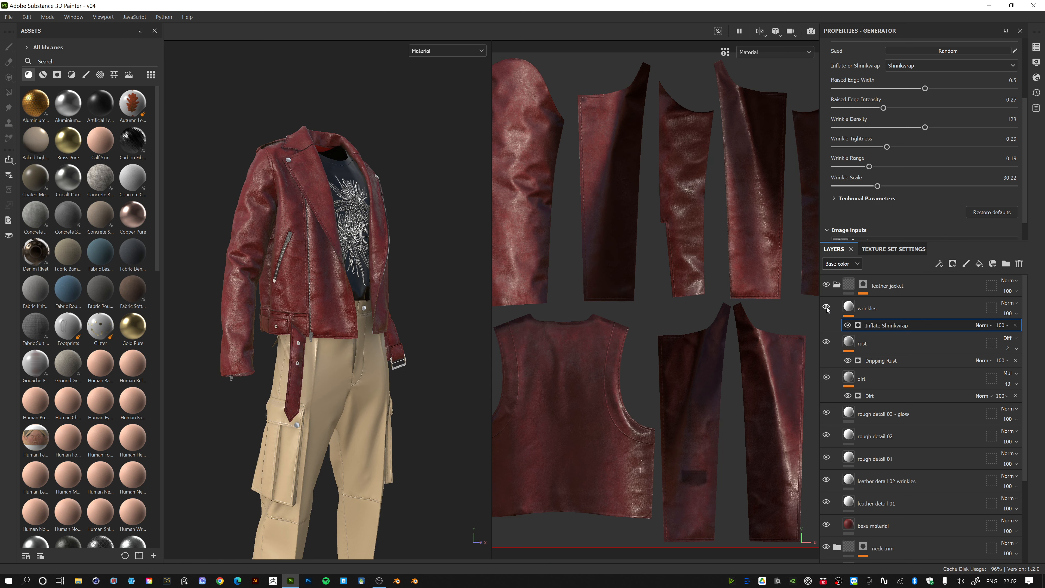
- Check the wrinkles under rotated lighting and switch the layer stack's blending channel from Base color to Height
{"action": "mouse_move", "coordinate": [356, 304]}
{"action": "right_mouse_down", "text": "shift"}
{"action": "mouse_move", "coordinate": [329, 304]}
{"action": "mouse_move", "coordinate": [352, 304]}
{"action": "right_mouse_up", "text": "shift"}
{"action": "left_click_drag", "start_coordinate": [352, 304], "coordinate": [343, 303], "text": "alt"}
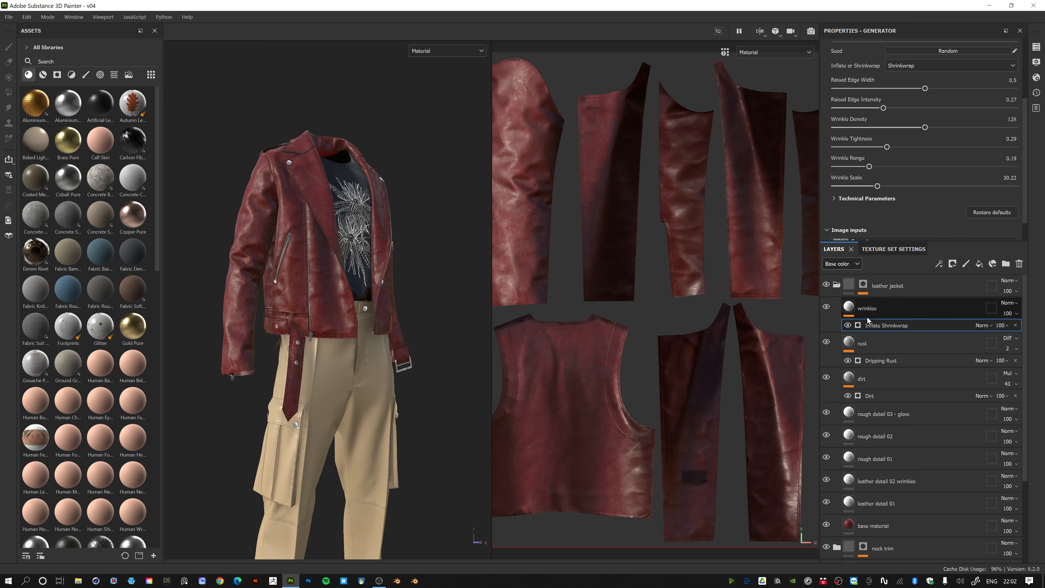
{"action": "left_click", "coordinate": [844, 265]}
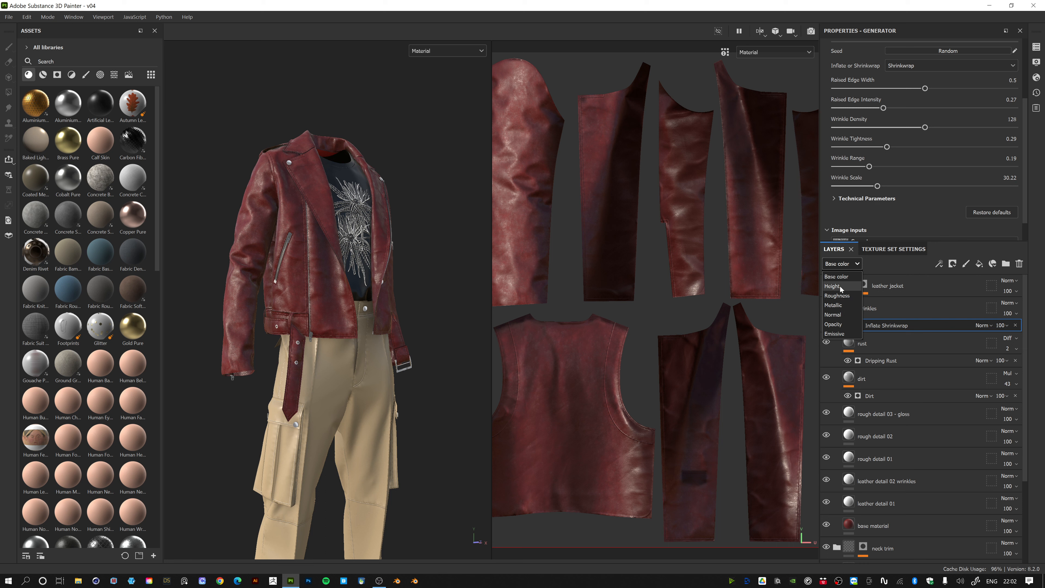
{"action": "left_click", "coordinate": [833, 286]}
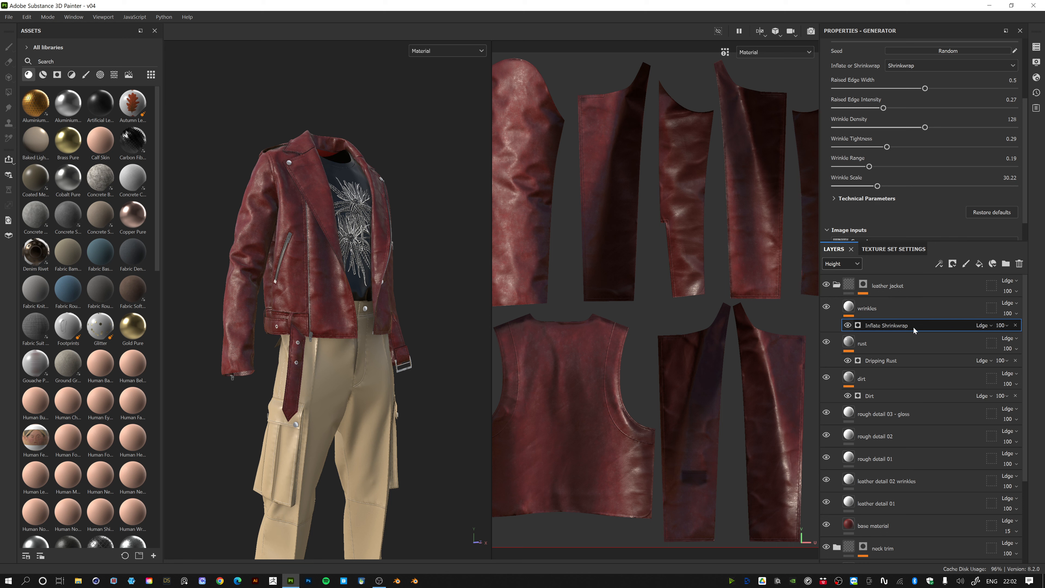
- Lower the Inflate Shrinkwrap generator's height opacity to 60 and check the softened wrinkles on the jacket
{"action": "left_click", "coordinate": [1007, 328]}
{"action": "mouse_move", "coordinate": [1037, 344]}
{"action": "left_mouse_down"}
{"action": "mouse_move", "coordinate": [1013, 344]}
{"action": "mouse_move", "coordinate": [1023, 343]}
{"action": "left_mouse_up"}
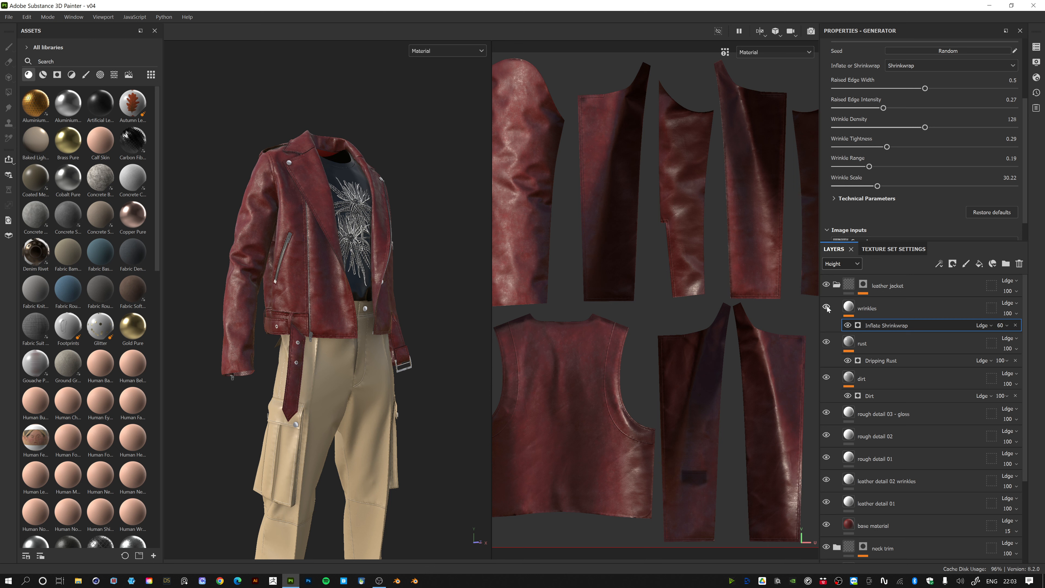
{"action": "left_click_drag", "start_coordinate": [323, 272], "coordinate": [326, 261], "text": "alt"}
{"action": "middle_click_drag", "start_coordinate": [326, 261], "coordinate": [334, 269], "text": "alt"}
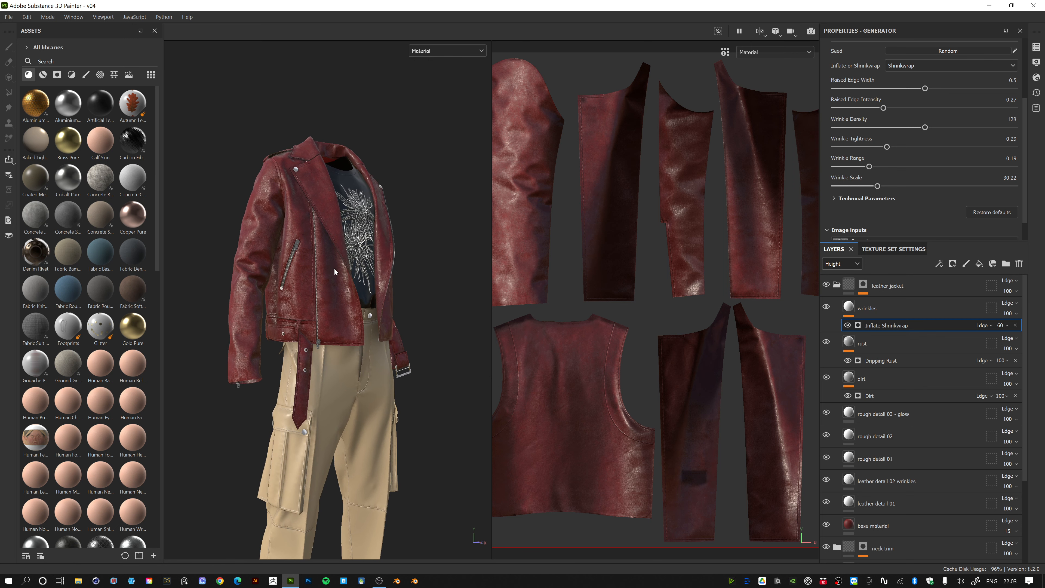
{"action": "scroll", "coordinate": [334, 268], "scroll_direction": "up", "scroll_amount": 2}
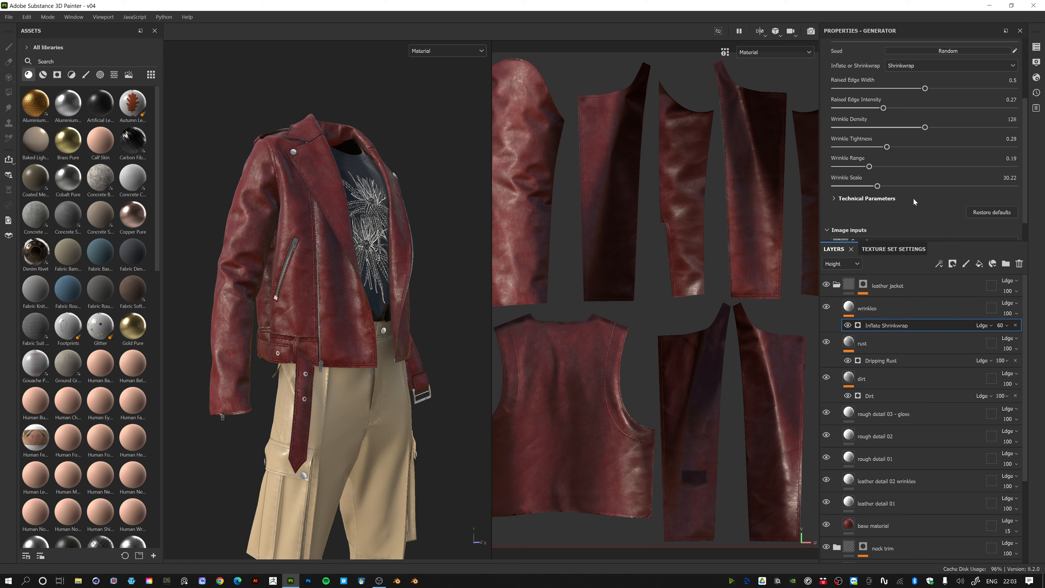
{"action": "scroll", "coordinate": [912, 198], "scroll_direction": "up", "scroll_amount": 3}
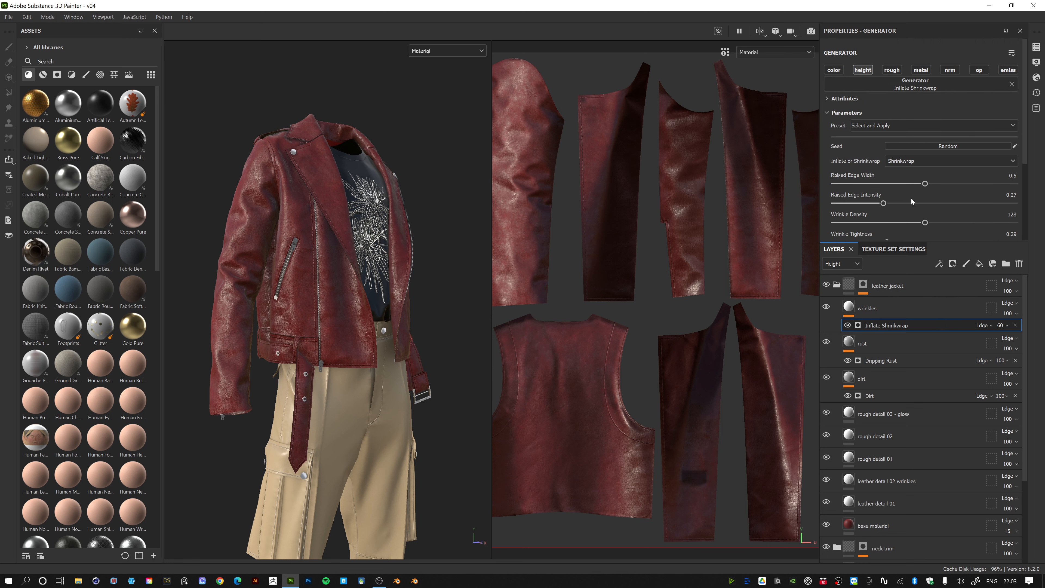
- Add a fill layer above the wrinkles layer and leave only its height channel enabled
{"action": "left_click", "coordinate": [980, 264]}
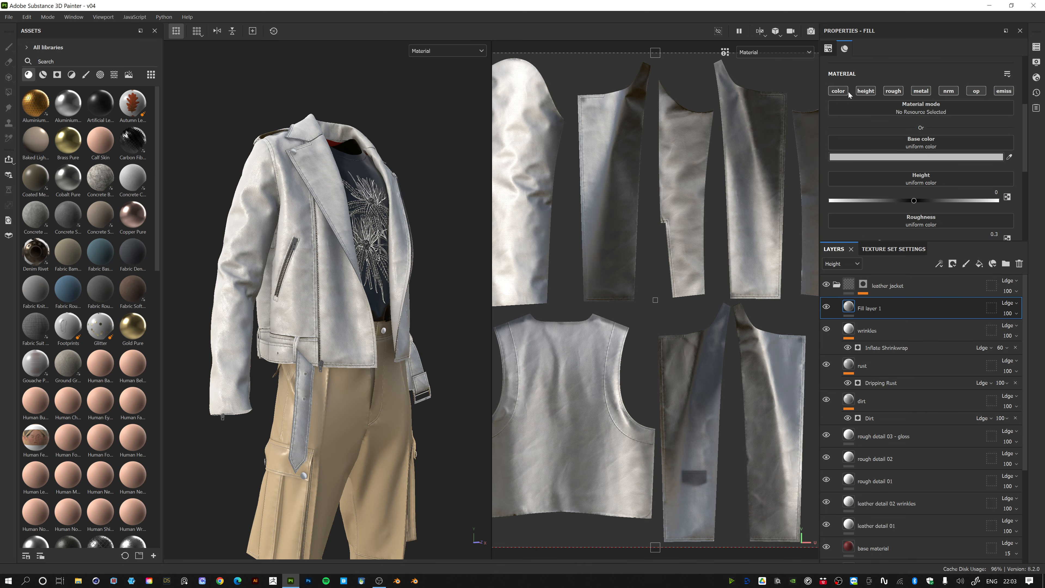
{"action": "left_click", "coordinate": [839, 91]}
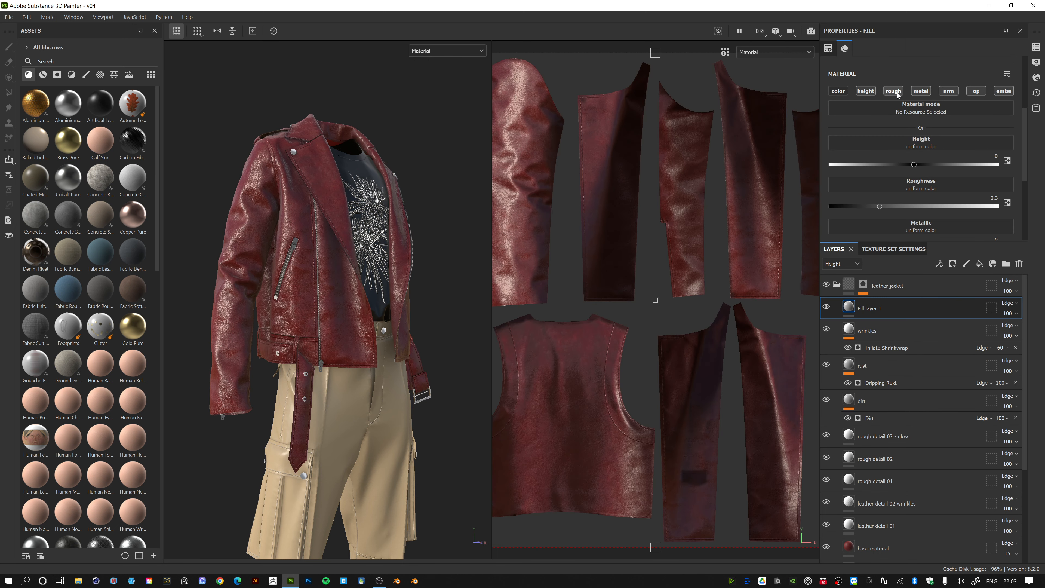
{"action": "left_click", "coordinate": [894, 91]}
{"action": "left_click", "coordinate": [950, 92]}
{"action": "left_click", "coordinate": [949, 92]}
{"action": "left_click", "coordinate": [977, 91]}
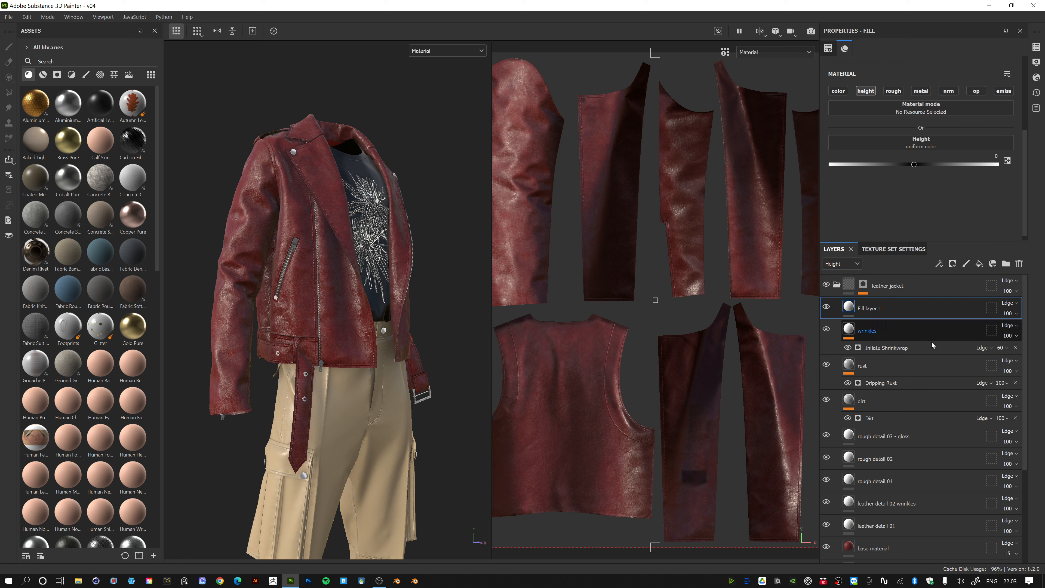
- Add a UV Border Distance generator to the new fill layer
{"action": "right_click", "coordinate": [889, 309]}
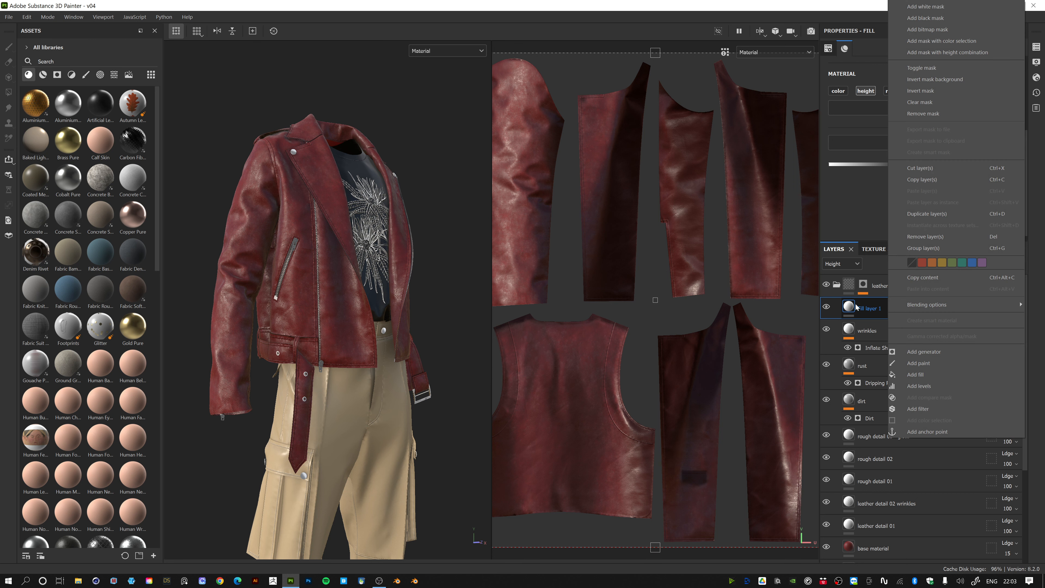
{"action": "left_click", "coordinate": [922, 351]}
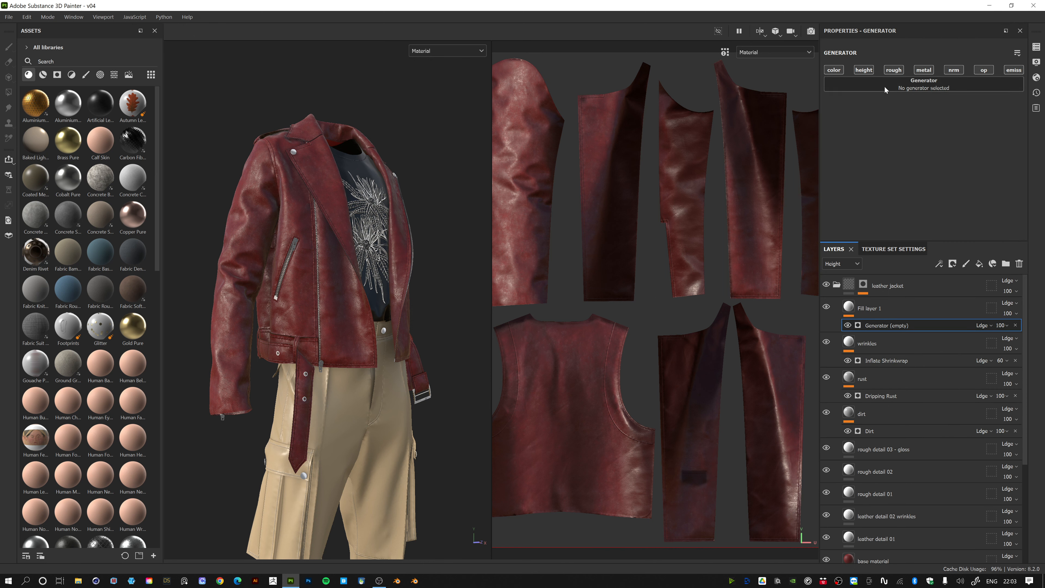
{"action": "left_click", "coordinate": [932, 89]}
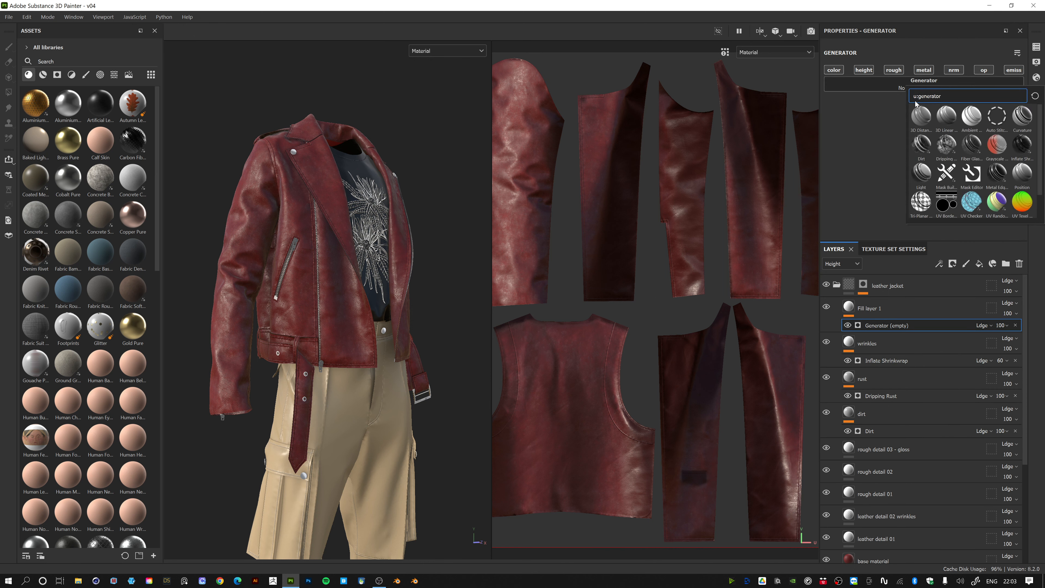
{"action": "left_click", "coordinate": [946, 204]}
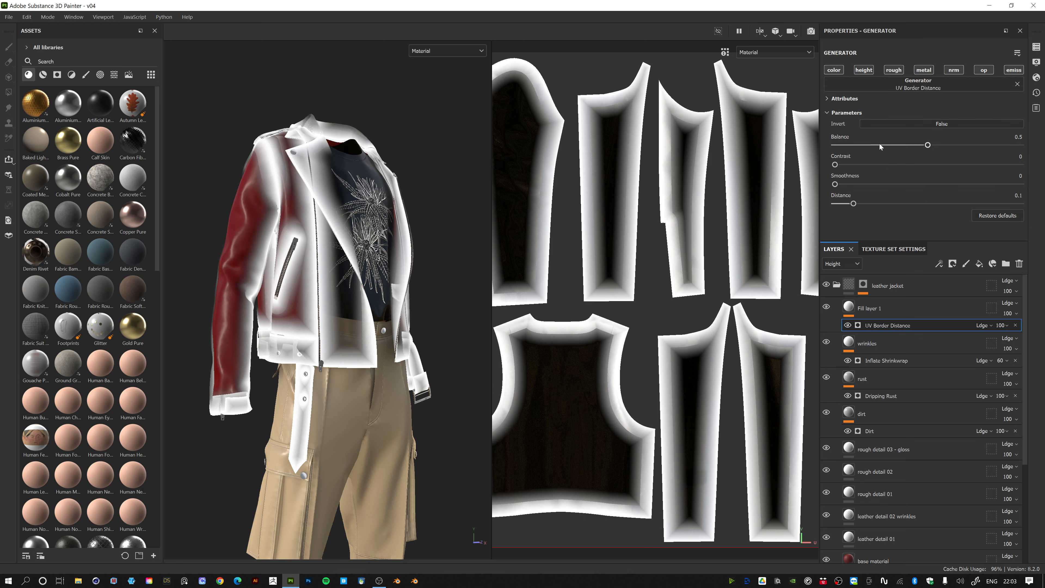
{"action": "left_click_drag", "start_coordinate": [341, 236], "coordinate": [383, 237], "text": "alt"}
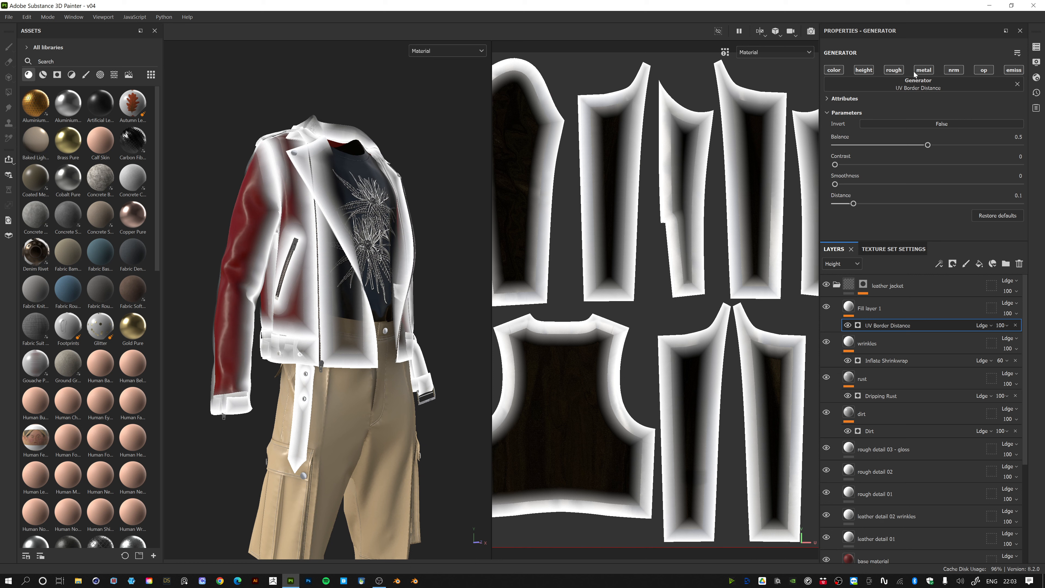
- Limit the UV Border Distance generator to the color and height channels and view the jacket from several angles
{"action": "left_click", "coordinate": [894, 70]}
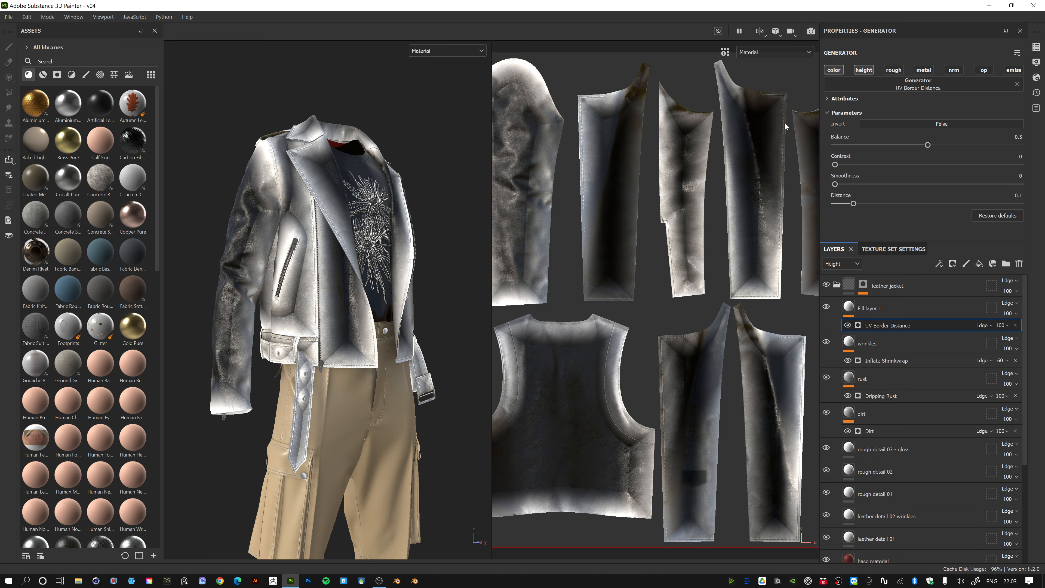
{"action": "left_click_drag", "start_coordinate": [391, 193], "coordinate": [283, 234], "text": "alt"}
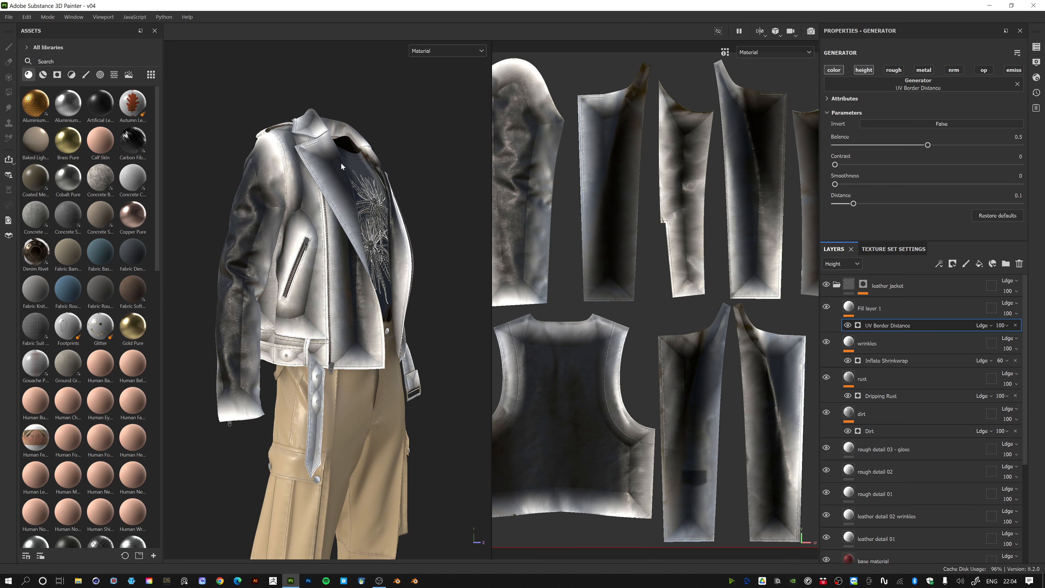
{"action": "left_click_drag", "start_coordinate": [340, 163], "coordinate": [402, 168], "text": "alt"}
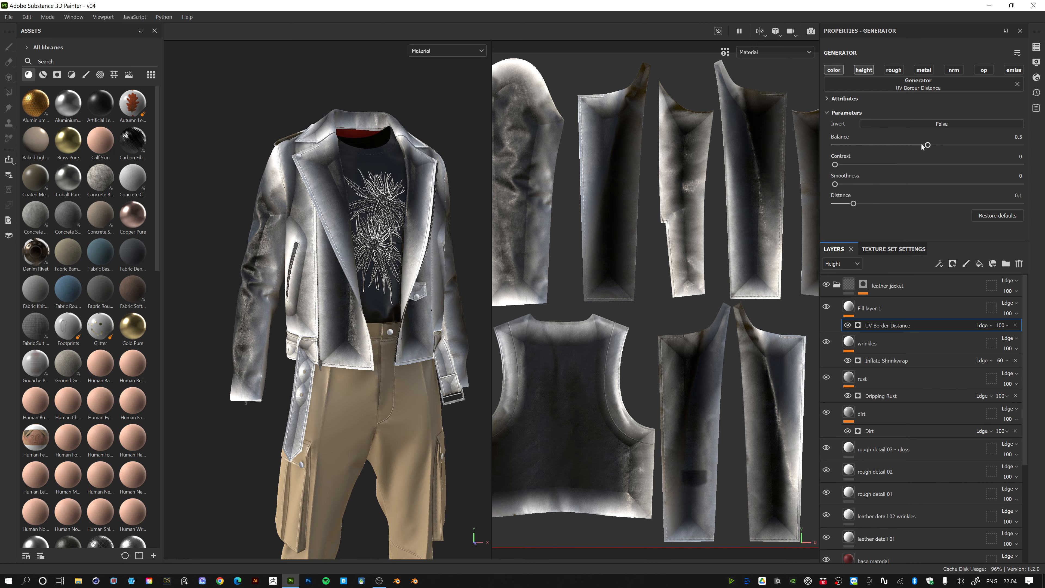
- Set the UV Border Distance generator's Balance to 0.09, Smoothness to 0.01 and Distance to 0.12
{"action": "left_click_drag", "start_coordinate": [925, 144], "coordinate": [857, 204]}
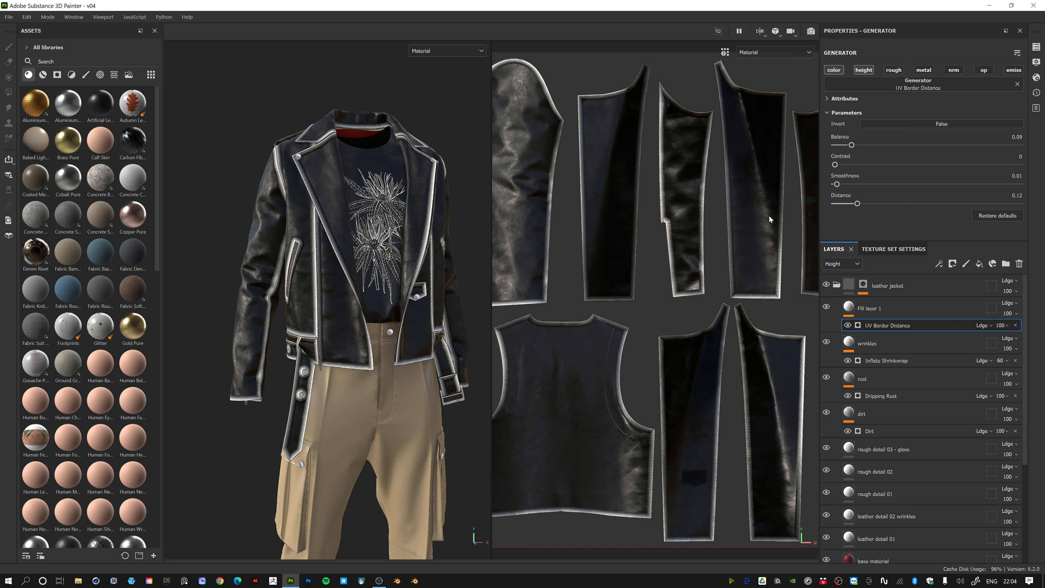
{"action": "left_click_drag", "start_coordinate": [362, 210], "coordinate": [336, 211], "text": "alt"}
{"action": "middle_click_drag", "start_coordinate": [343, 186], "coordinate": [353, 221], "text": "alt"}
{"action": "scroll", "coordinate": [350, 215], "scroll_direction": "up", "scroll_amount": 5}
{"action": "scroll", "coordinate": [351, 215], "scroll_direction": "down", "scroll_amount": 2}
{"action": "left_click_drag", "start_coordinate": [351, 215], "coordinate": [315, 179], "text": "alt"}
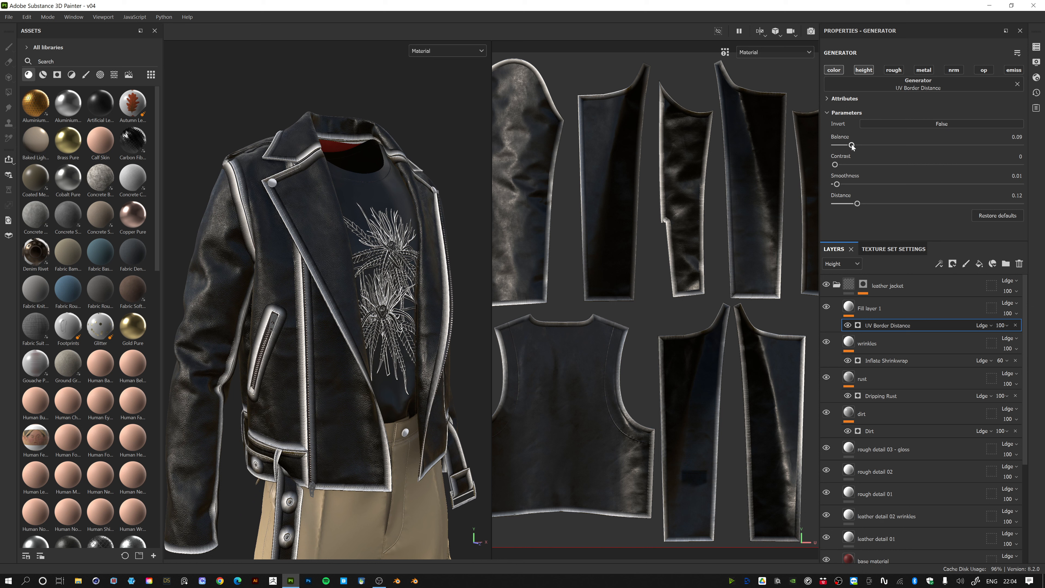
- Set the UV Border Distance Balance to 0.06, keep Contrast at 0, and inspect the lapel edge up close
{"action": "left_click_drag", "start_coordinate": [852, 145], "coordinate": [846, 145]}
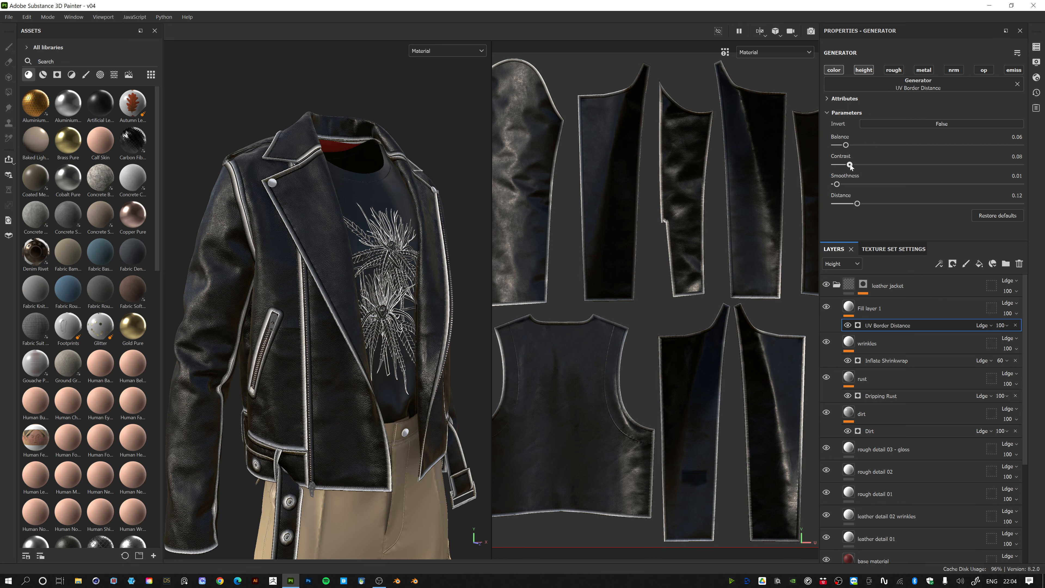
{"action": "left_click", "coordinate": [894, 124]}
{"action": "left_click", "coordinate": [894, 124]}
{"action": "left_click_drag", "start_coordinate": [395, 177], "coordinate": [334, 171], "text": "alt"}
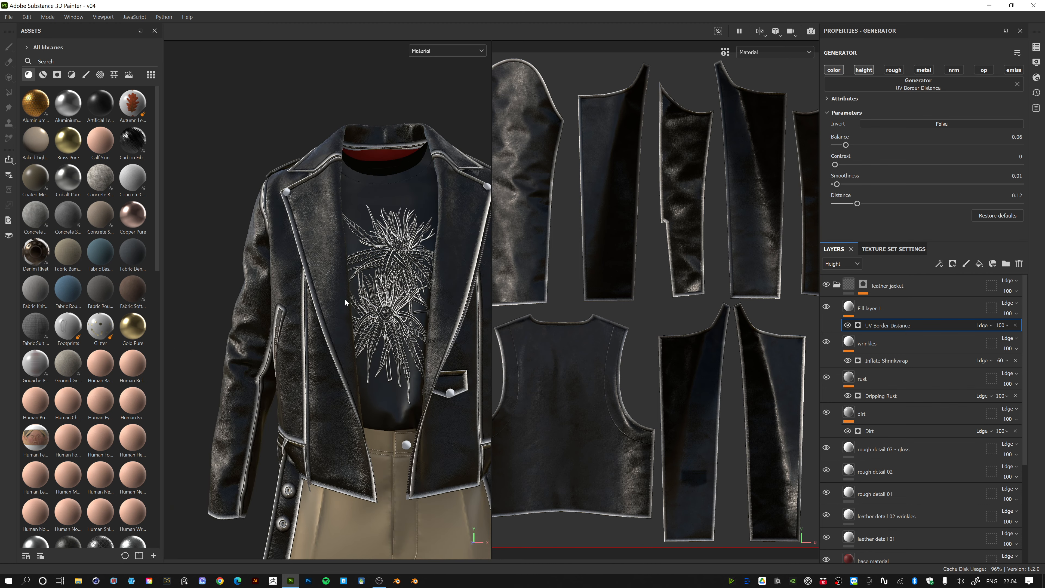
{"action": "left_click_drag", "start_coordinate": [346, 302], "coordinate": [303, 192], "text": "alt"}
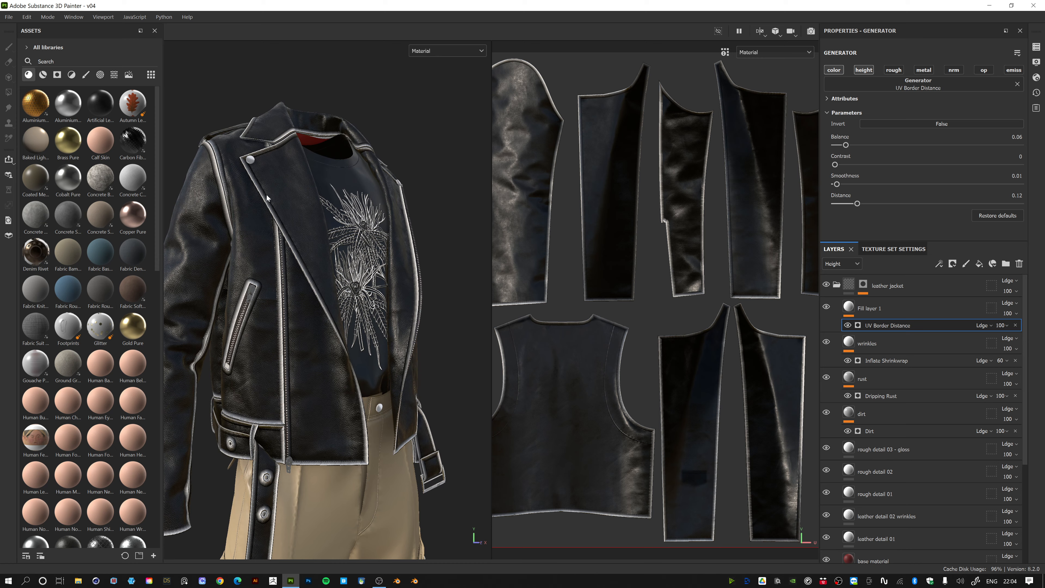
{"action": "scroll", "coordinate": [268, 194], "scroll_direction": "up", "scroll_amount": 10}
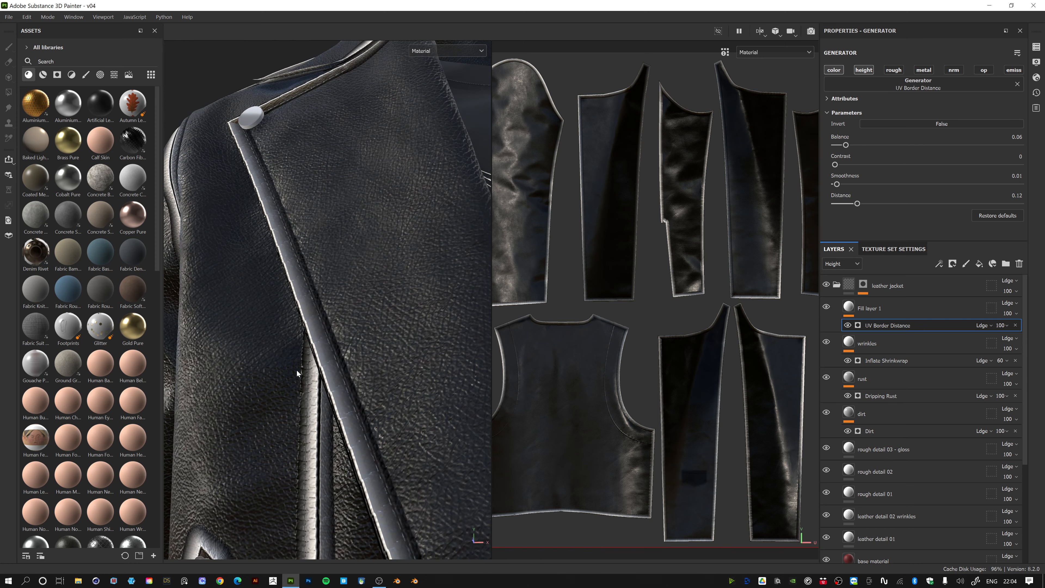
{"action": "left_click_drag", "start_coordinate": [338, 311], "coordinate": [367, 288], "text": "alt"}
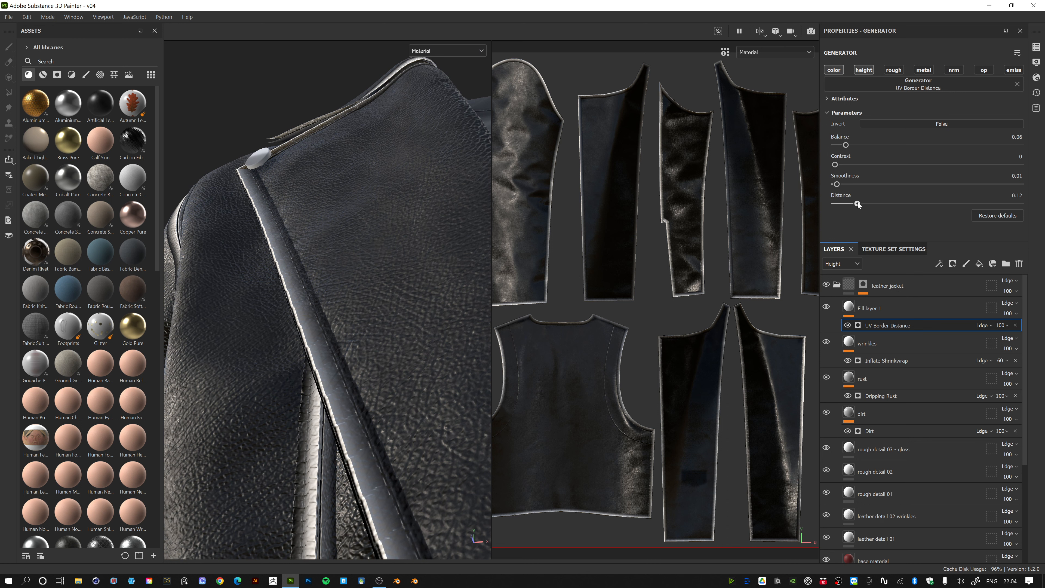
- Refine UV Border Distance with Distance 0.14, Smoothness 0 and Balance 0.05, checking the borders on the jacket
{"action": "left_click_drag", "start_coordinate": [858, 203], "coordinate": [829, 184]}
{"action": "left_click_drag", "start_coordinate": [383, 165], "coordinate": [353, 284], "text": "alt"}
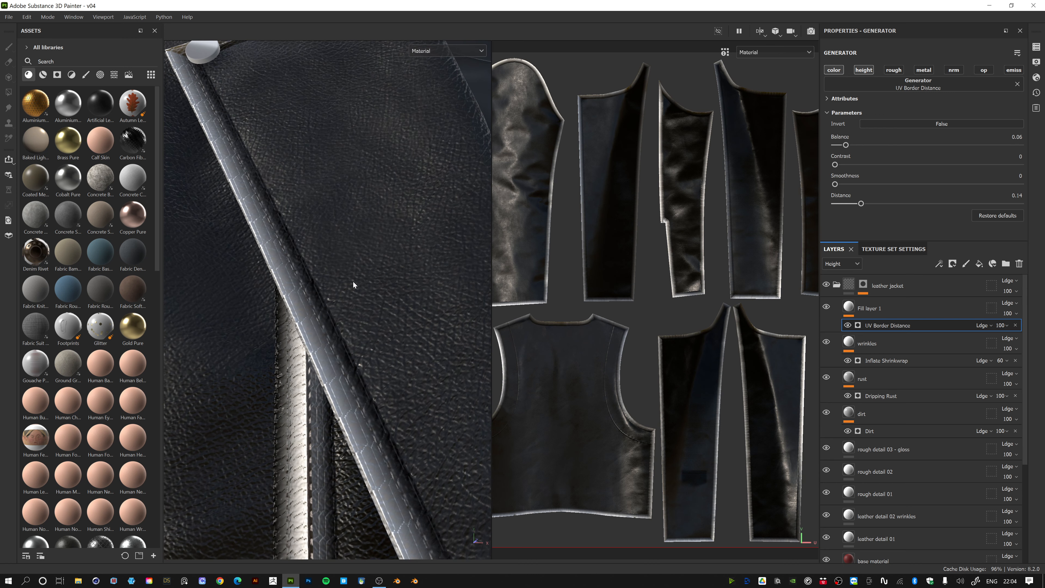
{"action": "left_click_drag", "start_coordinate": [846, 145], "coordinate": [844, 145]}
{"action": "scroll", "coordinate": [315, 265], "scroll_direction": "down", "scroll_amount": 10}
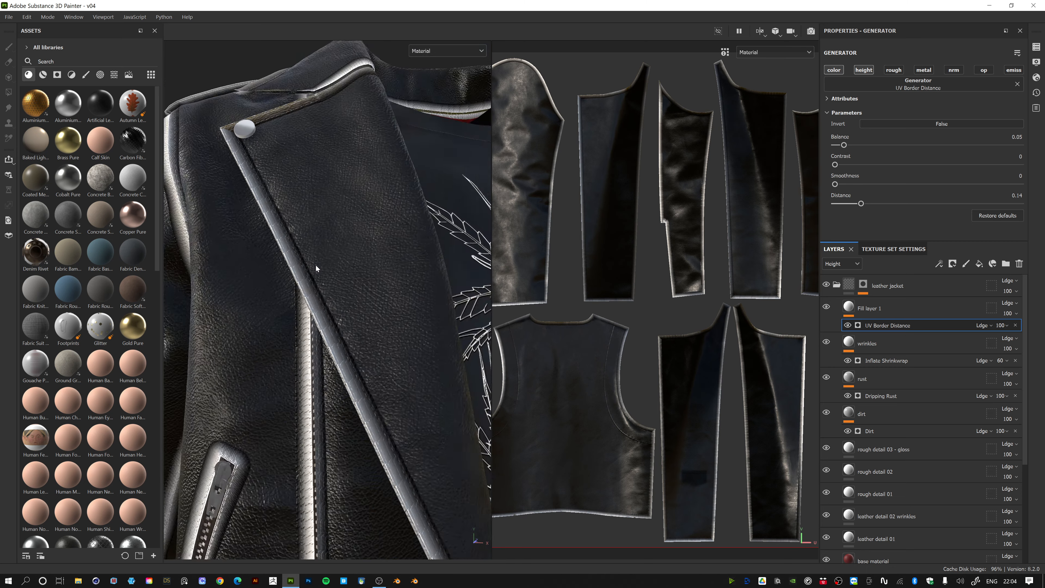
{"action": "mouse_move", "coordinate": [314, 268]}
{"action": "left_mouse_down", "text": "alt"}
{"action": "mouse_move", "coordinate": [338, 289]}
{"action": "mouse_move", "coordinate": [302, 284]}
{"action": "left_mouse_up", "text": "alt"}
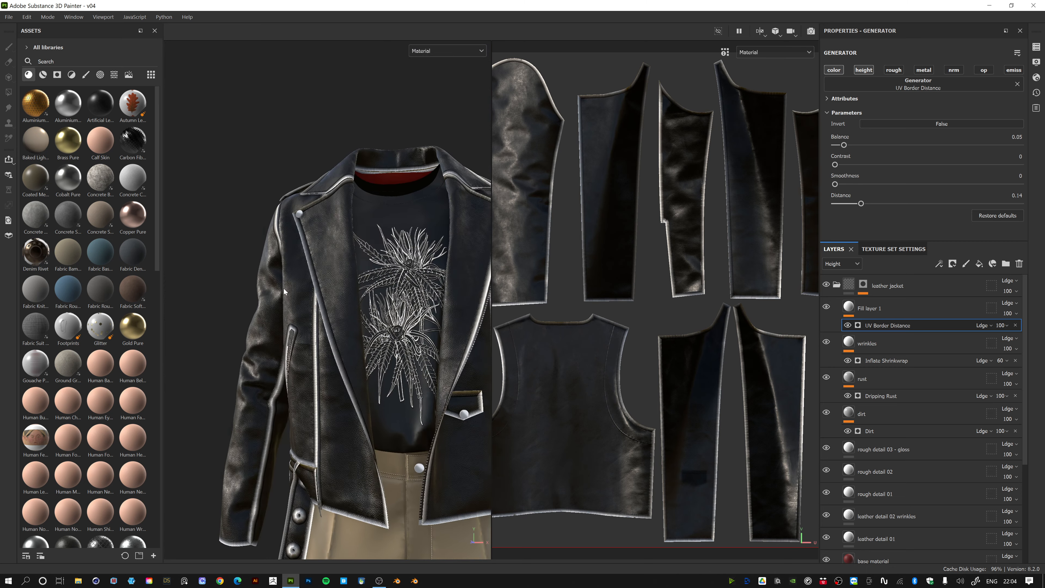
{"action": "middle_click_drag", "start_coordinate": [391, 292], "coordinate": [309, 267], "text": "alt"}
{"action": "left_click_drag", "start_coordinate": [312, 270], "coordinate": [283, 275], "text": "alt"}
{"action": "left_click_drag", "start_coordinate": [362, 176], "coordinate": [417, 221], "text": "alt"}
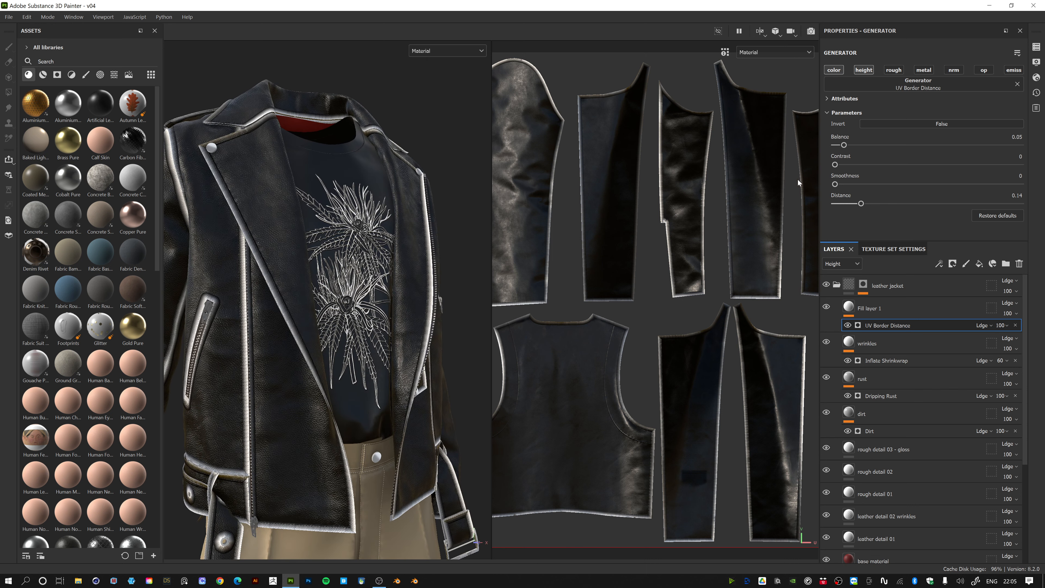
- Turn off the UV Border Distance generator's color channel so it affects only height
{"action": "left_click", "coordinate": [835, 70]}
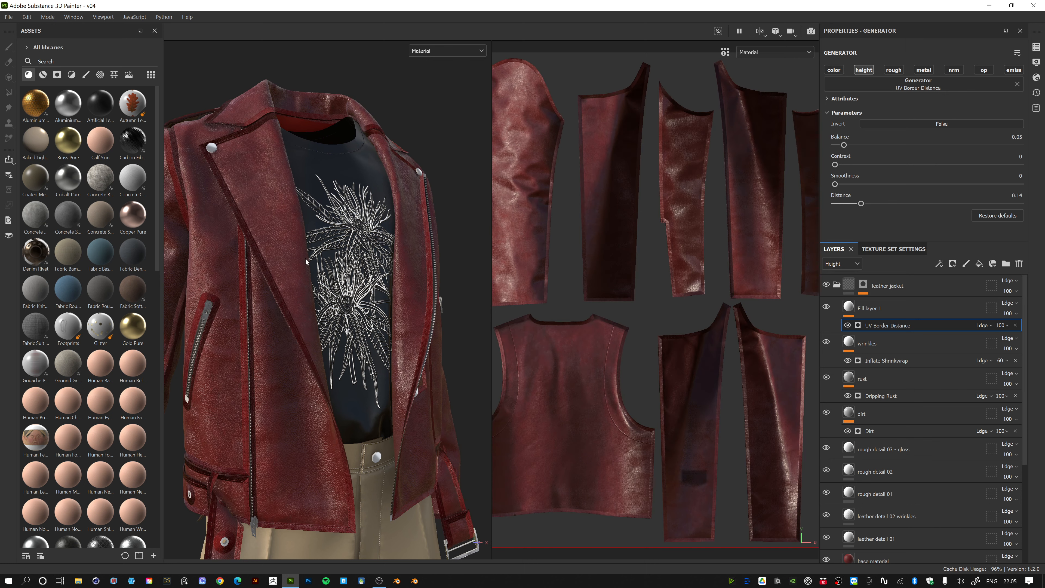
{"action": "scroll", "coordinate": [276, 244], "scroll_direction": "up", "scroll_amount": 3}
{"action": "scroll", "coordinate": [276, 245], "scroll_direction": "down", "scroll_amount": 3}
{"action": "left_click_drag", "start_coordinate": [276, 245], "coordinate": [262, 244], "text": "alt"}
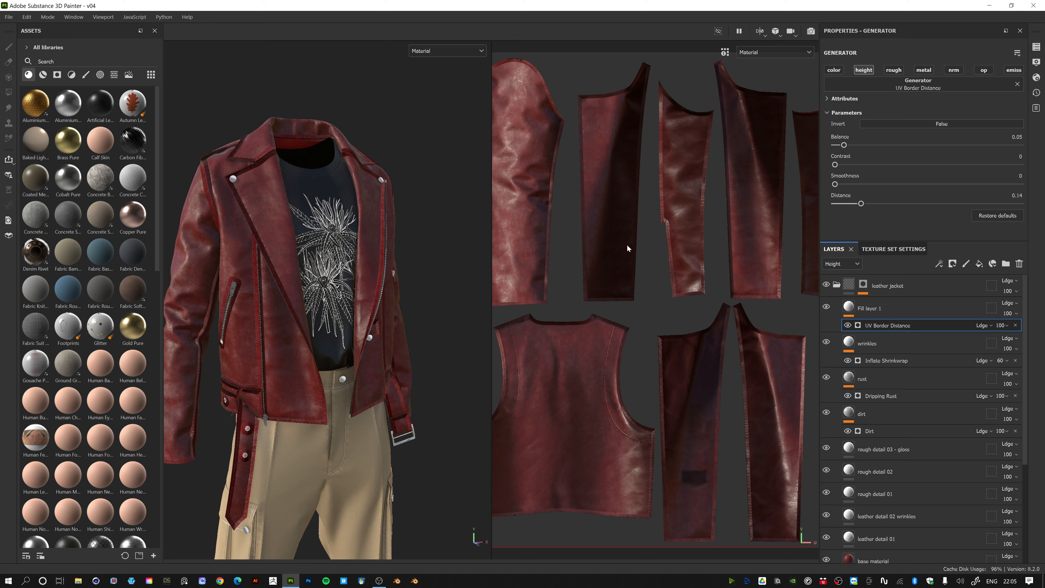
- Add a Blur filter above the UV Border Distance generator and set its Blur Intensity to 0
{"action": "right_click", "coordinate": [879, 327]}
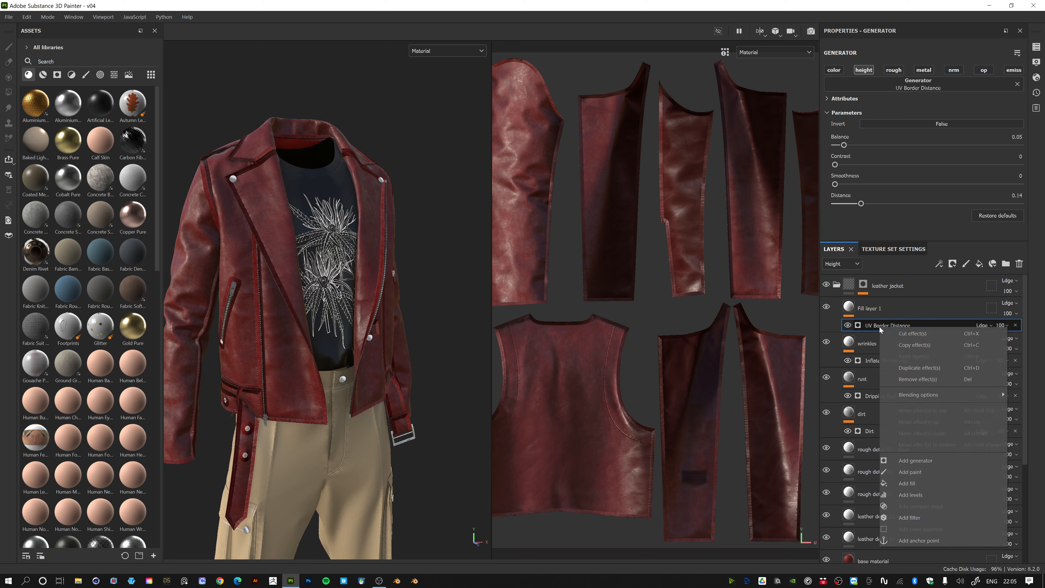
{"action": "left_click", "coordinate": [925, 518]}
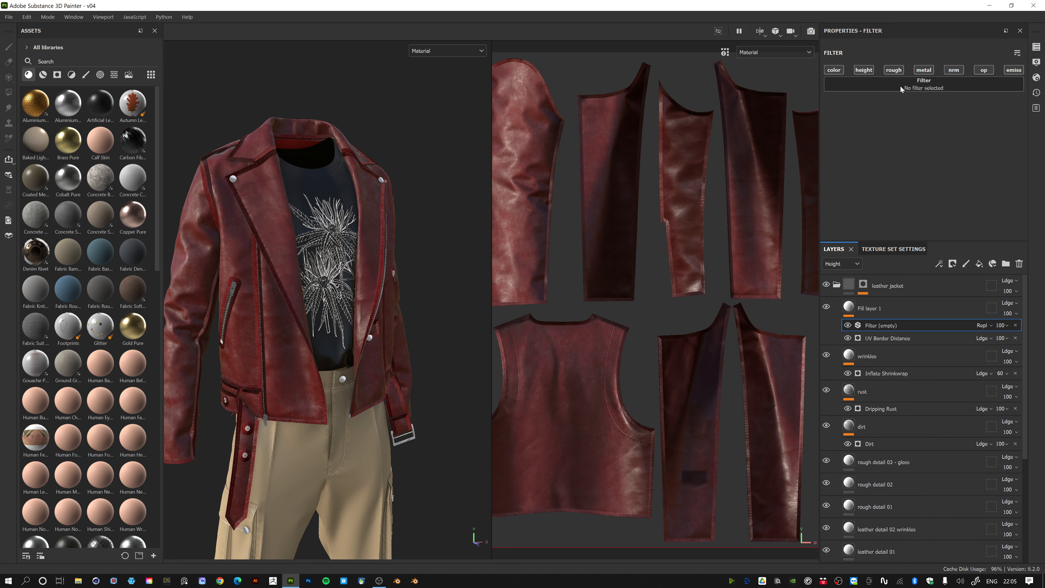
{"action": "left_click", "coordinate": [934, 84]}
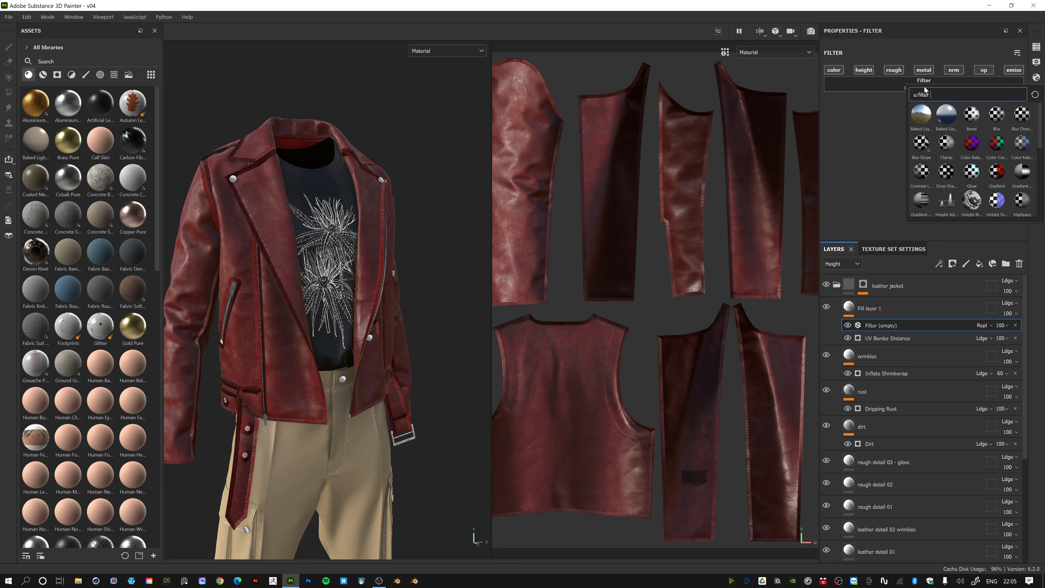
{"action": "left_click", "coordinate": [1000, 116]}
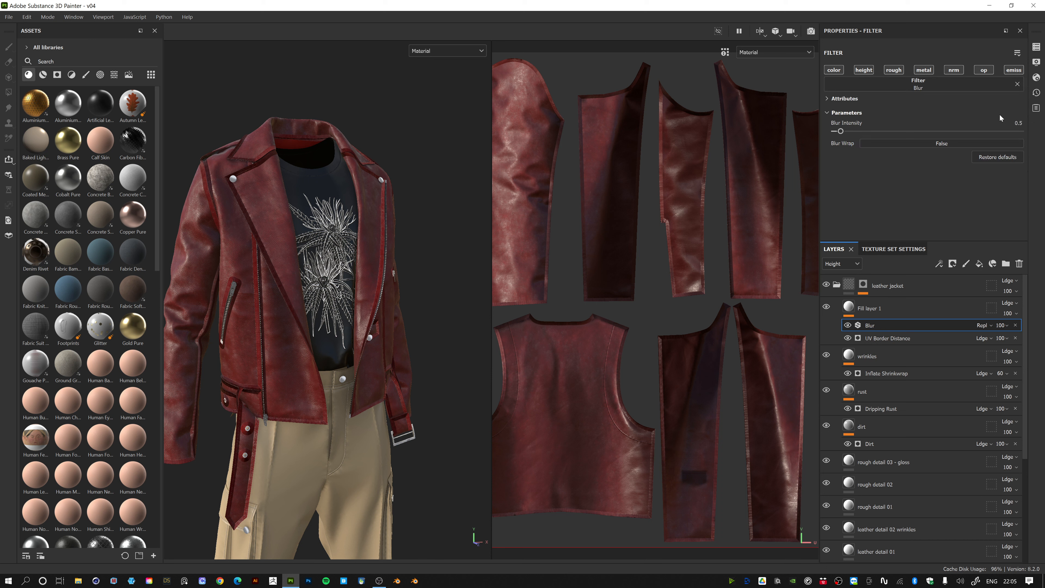
{"action": "scroll", "coordinate": [281, 213], "scroll_direction": "up", "scroll_amount": 5}
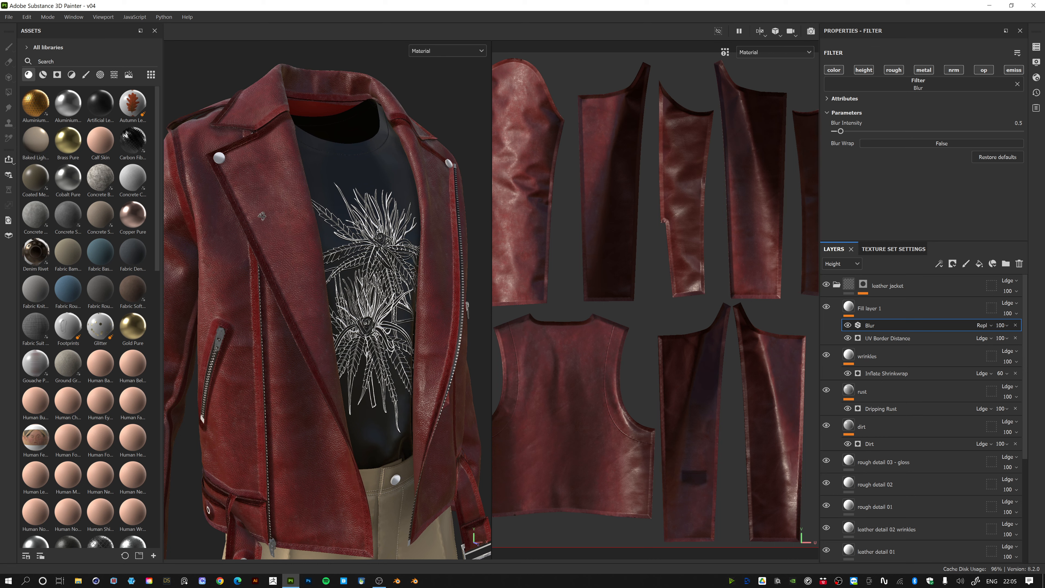
{"action": "left_click_drag", "start_coordinate": [266, 219], "coordinate": [472, 194], "text": "alt"}
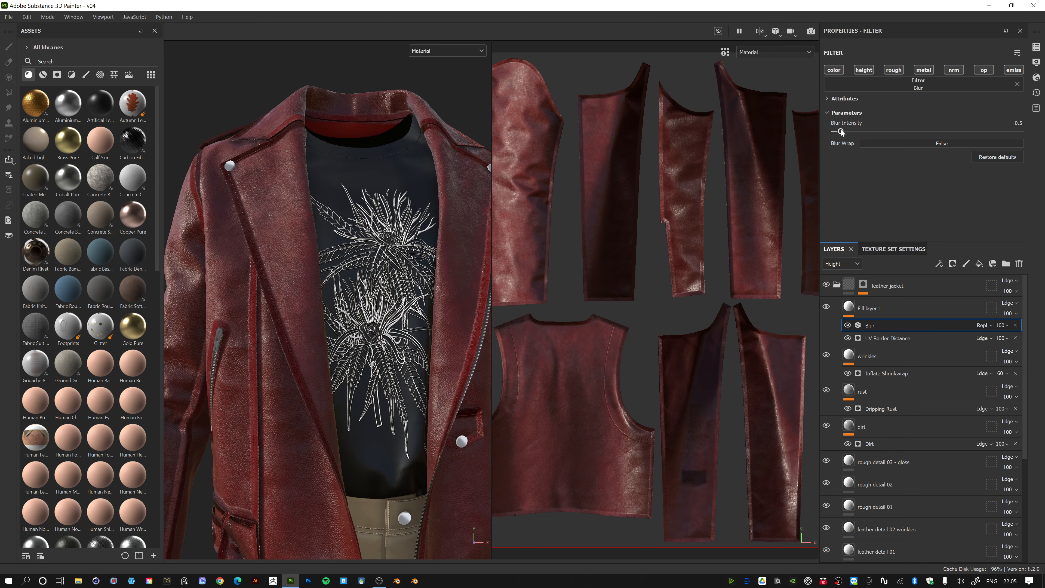
{"action": "mouse_move", "coordinate": [841, 130]}
{"action": "left_mouse_down"}
{"action": "mouse_move", "coordinate": [889, 132]}
{"action": "mouse_move", "coordinate": [834, 132]}
{"action": "left_mouse_up"}
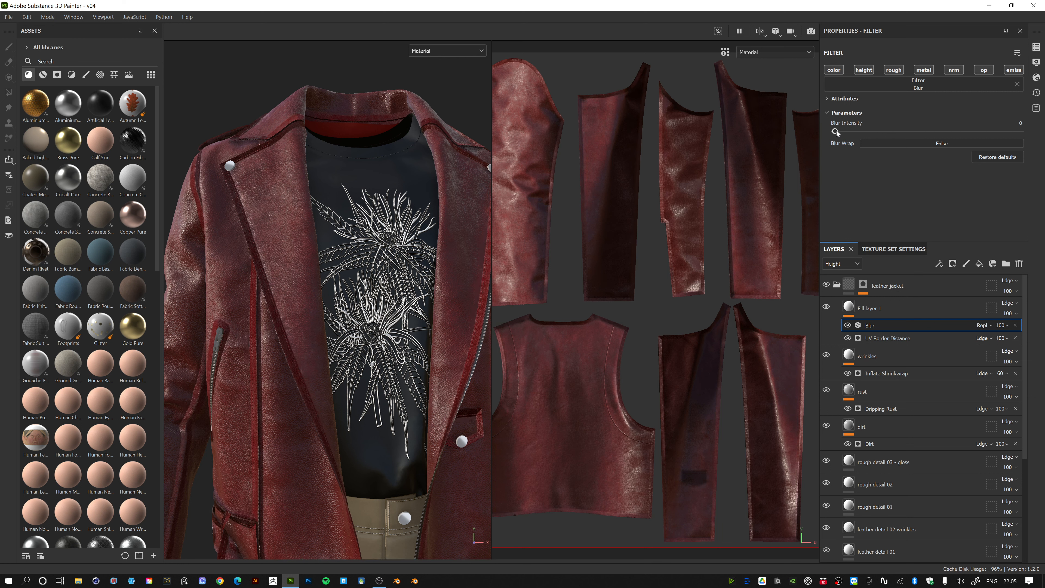
- Set the Blur filter's Blur Intensity to 0.74 and check the seams on the whole jacket
{"action": "left_click_drag", "start_coordinate": [835, 132], "coordinate": [843, 131]}
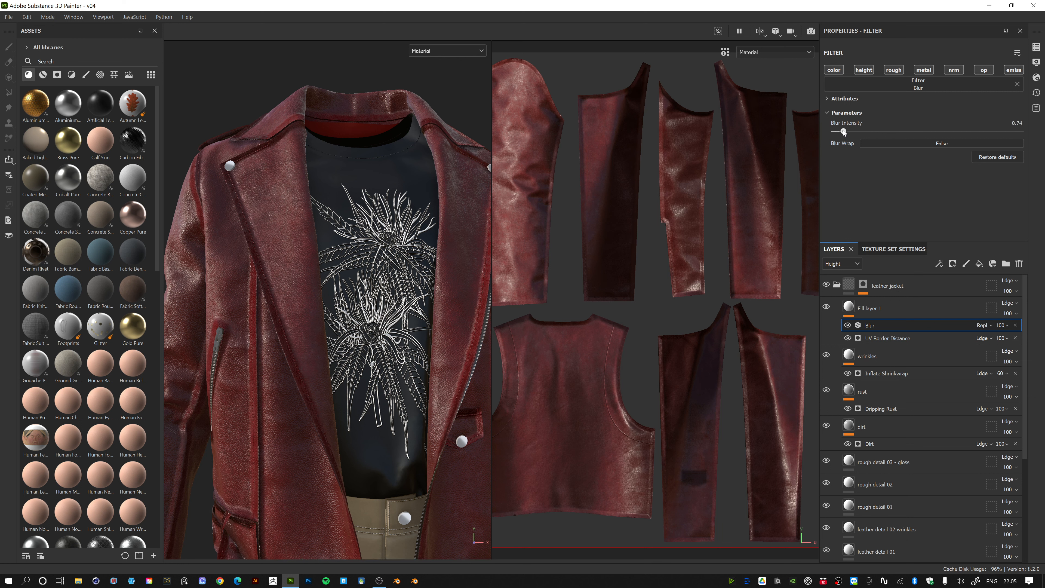
{"action": "left_click_drag", "start_coordinate": [183, 205], "coordinate": [385, 203], "text": "alt"}
{"action": "scroll", "coordinate": [385, 203], "scroll_direction": "down", "scroll_amount": 3}
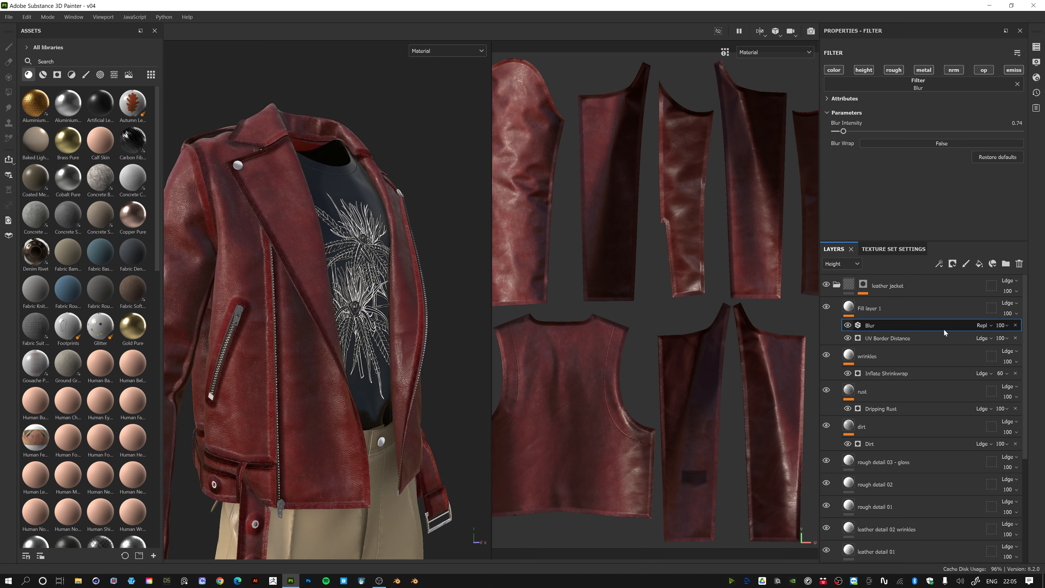
- Try Height opacities of 30 and 36 for the UV Border Distance generator, checking the jacket's seam edges
{"action": "left_click", "coordinate": [840, 264]}
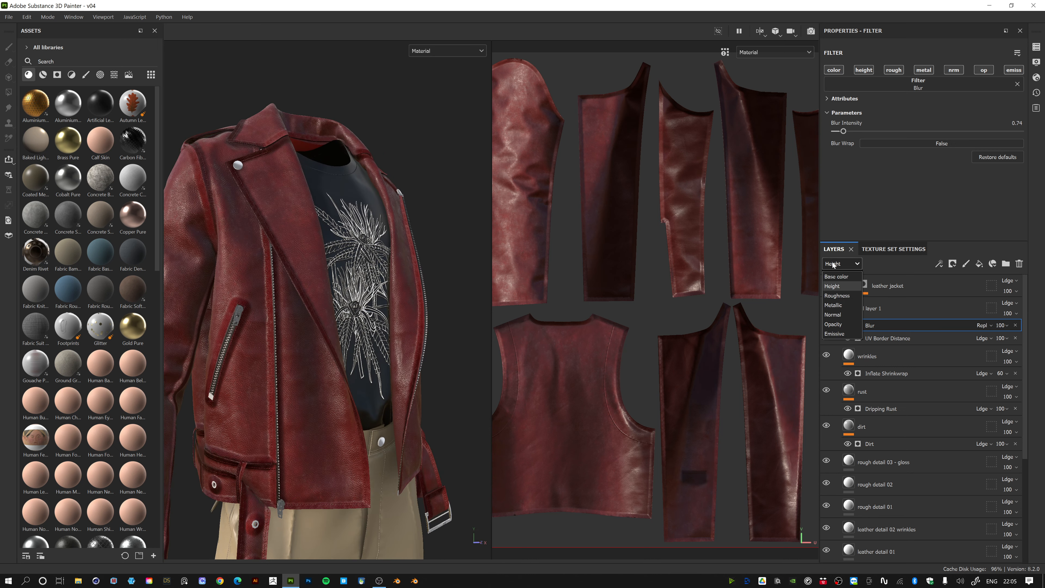
{"action": "left_click", "coordinate": [830, 286]}
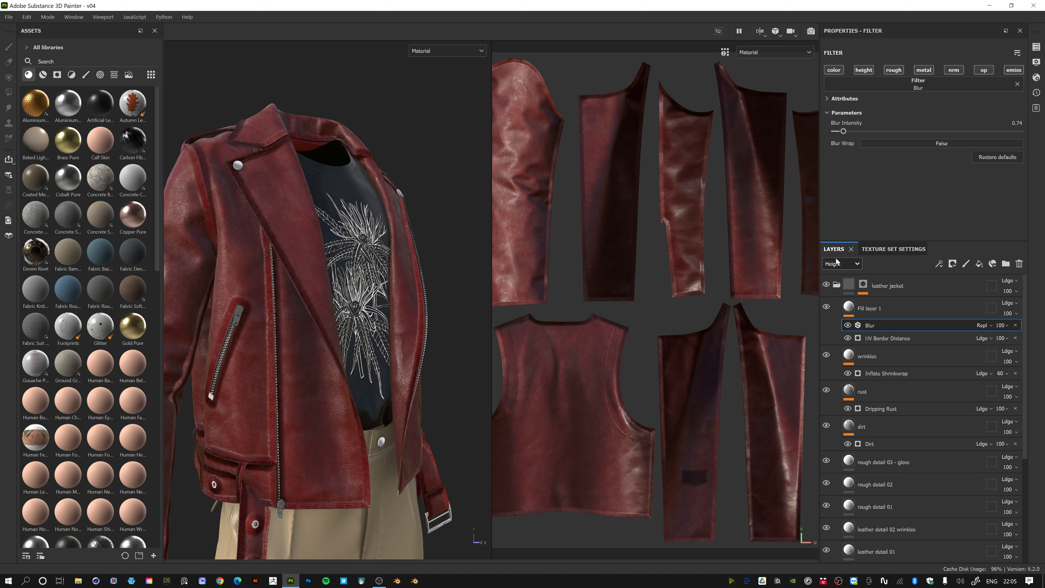
{"action": "left_click", "coordinate": [877, 340]}
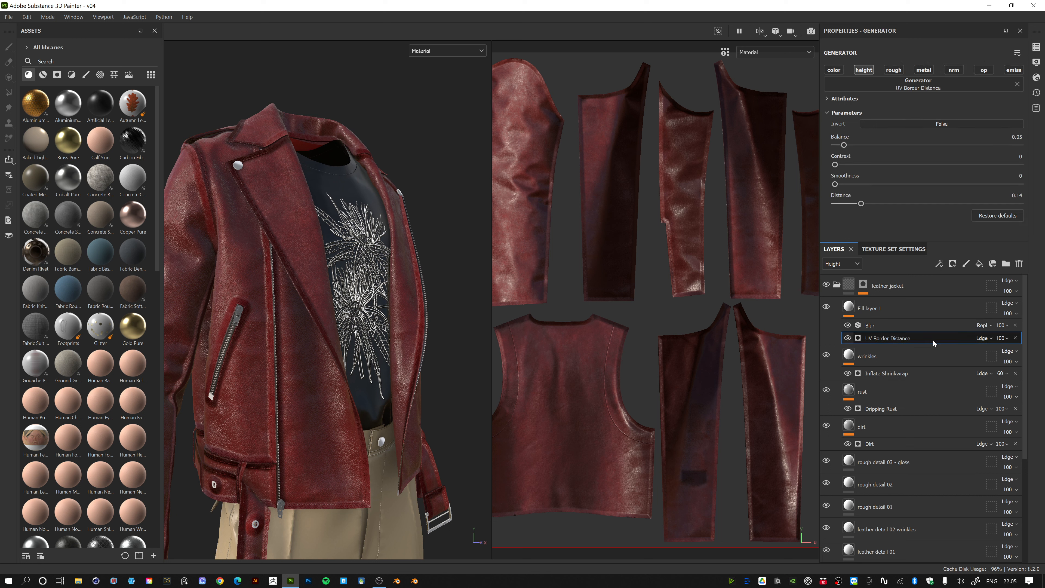
{"action": "left_click", "coordinate": [1008, 339]}
{"action": "left_click_drag", "start_coordinate": [1037, 355], "coordinate": [1009, 356]}
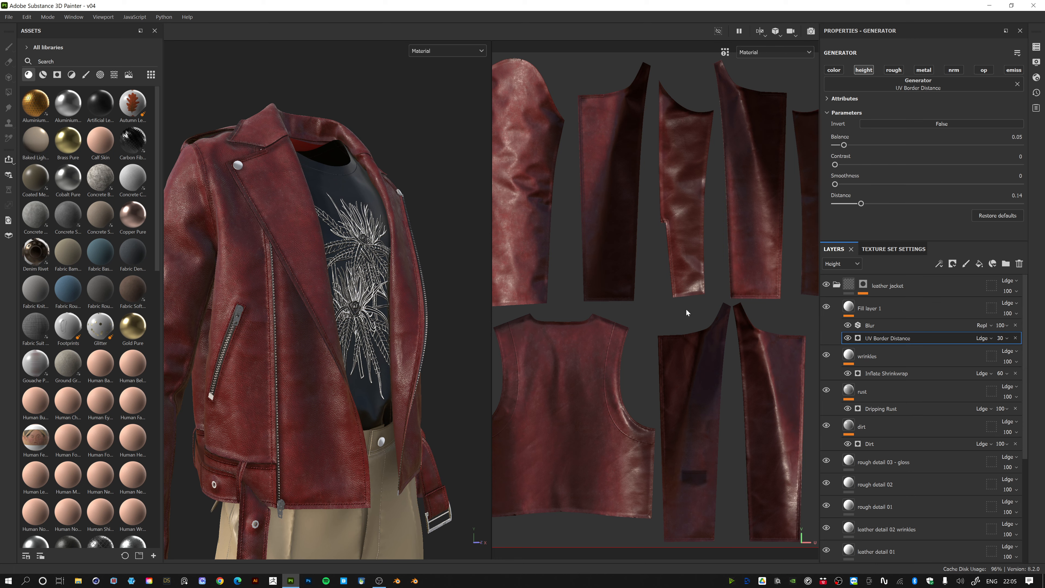
{"action": "left_click_drag", "start_coordinate": [263, 263], "coordinate": [303, 262], "text": "alt"}
{"action": "right_click_drag", "start_coordinate": [307, 260], "coordinate": [311, 261], "text": "shift"}
{"action": "left_click_drag", "start_coordinate": [297, 209], "coordinate": [326, 210], "text": "alt"}
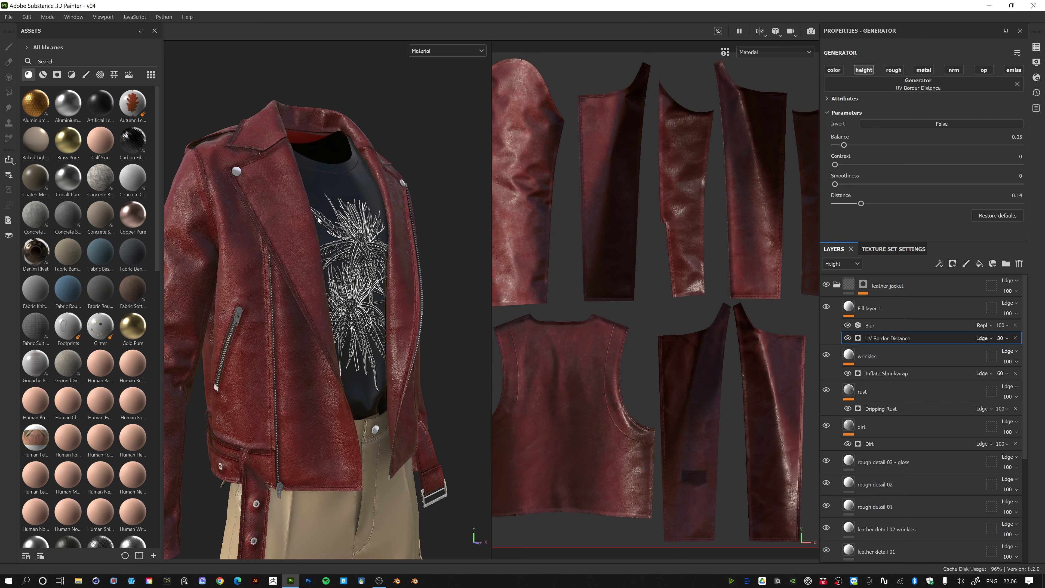
{"action": "left_click_drag", "start_coordinate": [307, 280], "coordinate": [293, 283], "text": "alt"}
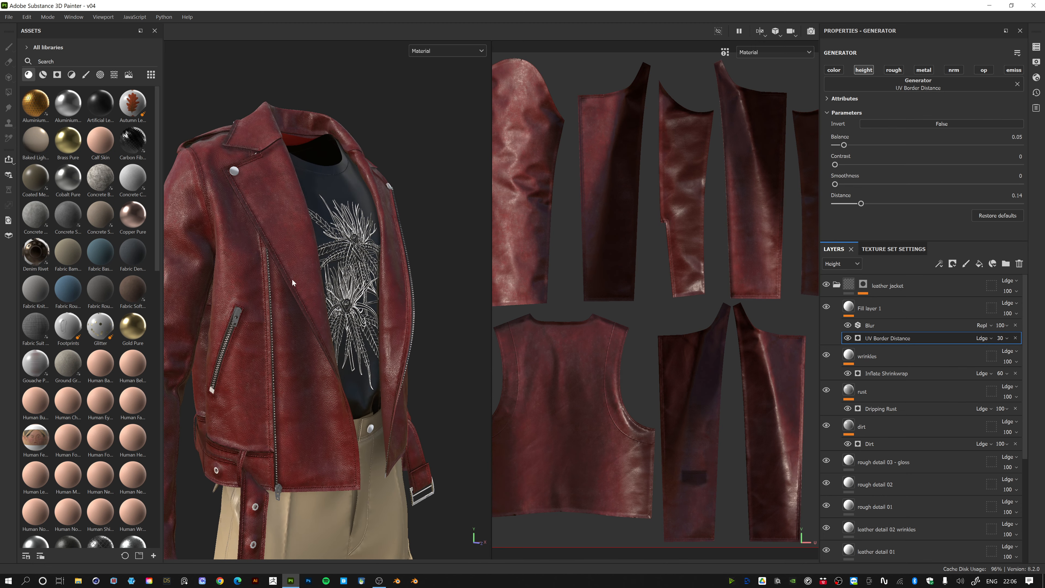
{"action": "right_click_drag", "start_coordinate": [310, 256], "coordinate": [301, 247], "text": "shift"}
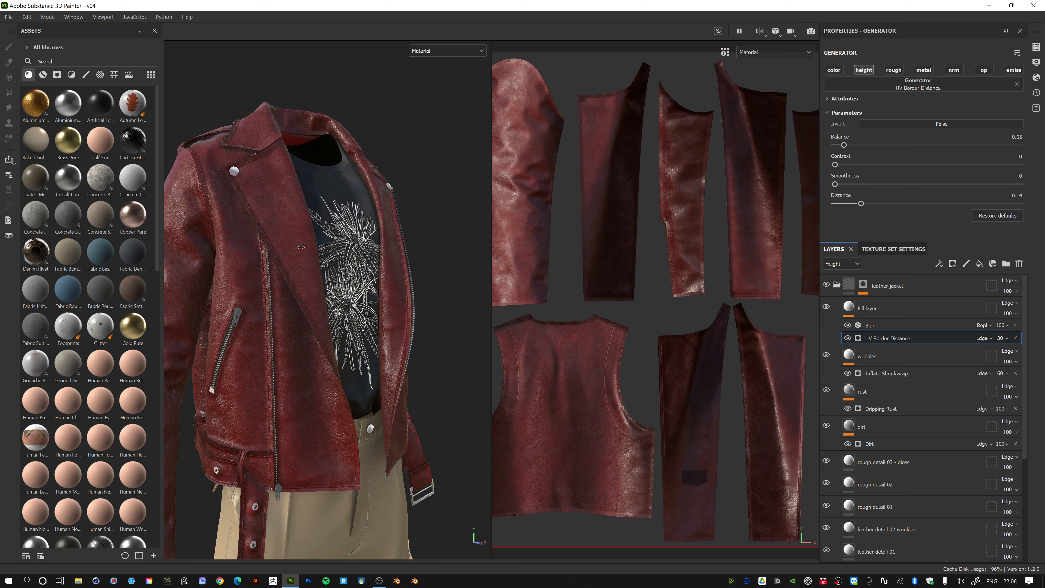
{"action": "left_click", "coordinate": [1007, 339]}
{"action": "left_click_drag", "start_coordinate": [1010, 356], "coordinate": [1012, 354]}
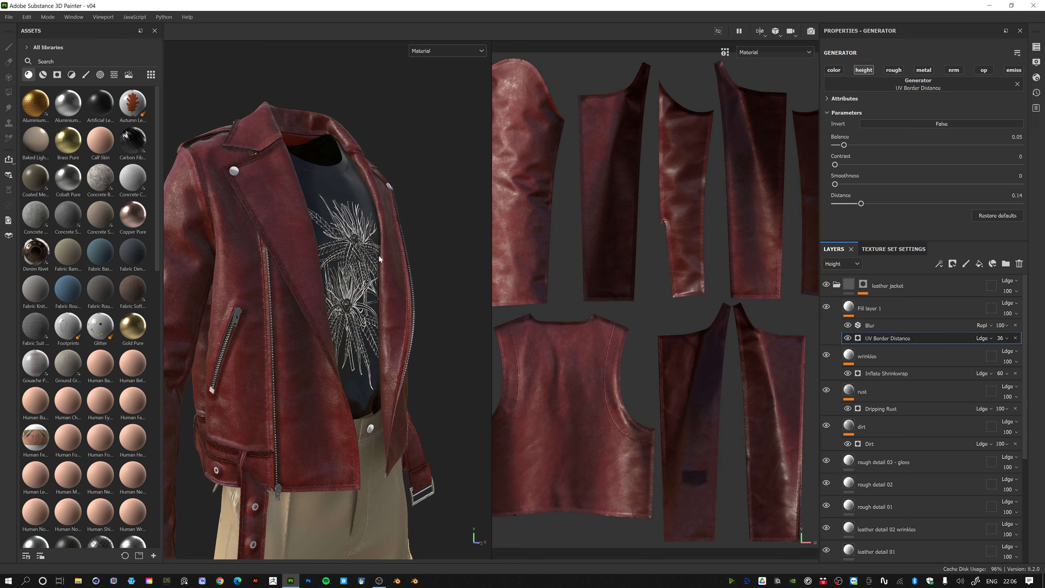
- Display the Normal+Height+Mesh view and inspect the raised seam edges around the jacket
{"action": "left_click_drag", "start_coordinate": [472, 179], "coordinate": [418, 167], "text": "alt"}
{"action": "left_click", "coordinate": [440, 51]}
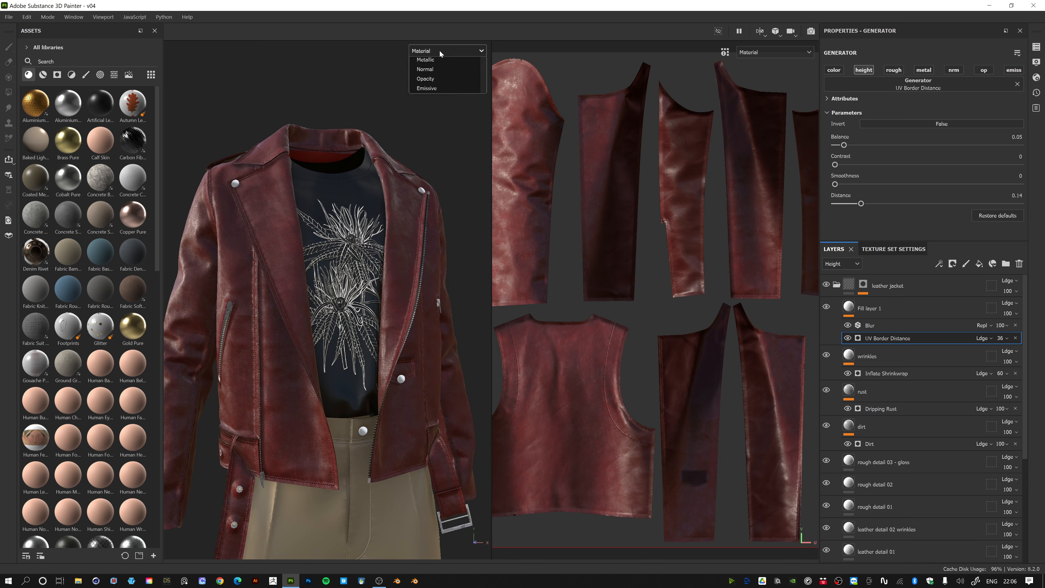
{"action": "scroll", "coordinate": [440, 68], "scroll_direction": "down", "scroll_amount": 2}
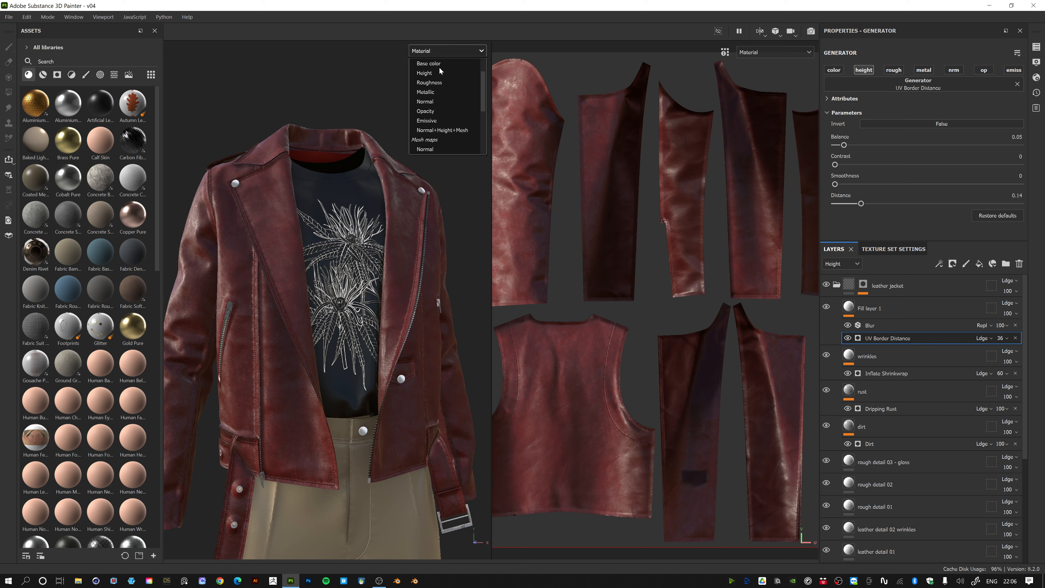
{"action": "scroll", "coordinate": [442, 119], "scroll_direction": "up", "scroll_amount": 1}
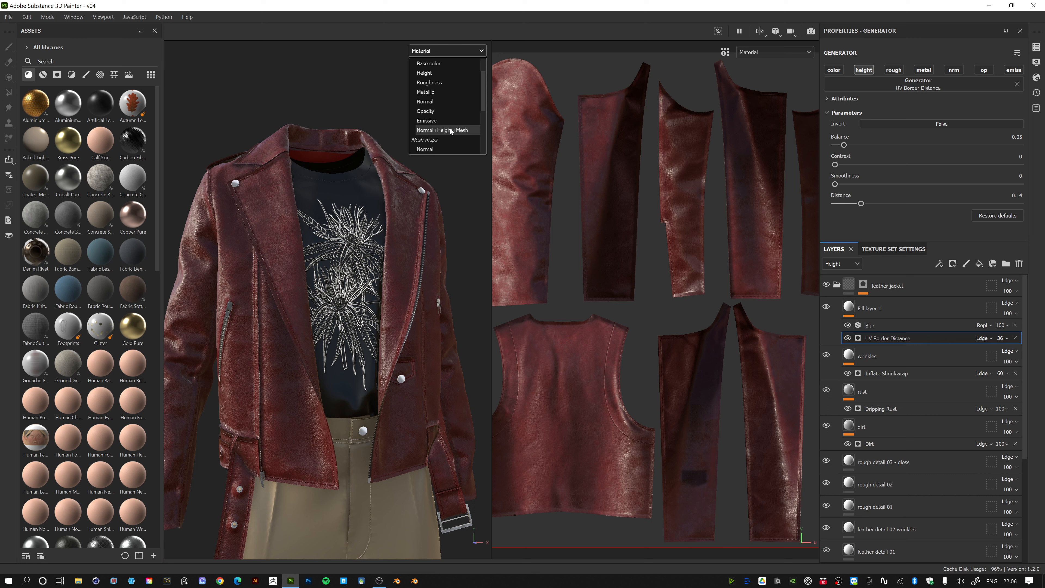
{"action": "left_click", "coordinate": [443, 130]}
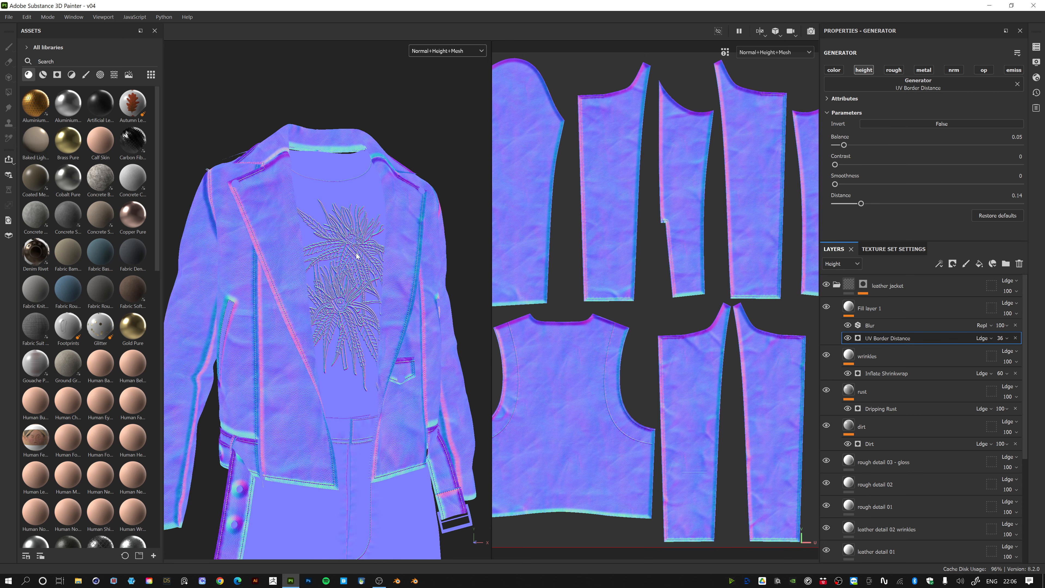
{"action": "mouse_move", "coordinate": [356, 256]}
{"action": "left_mouse_down", "text": "alt"}
{"action": "mouse_move", "coordinate": [395, 253]}
{"action": "mouse_move", "coordinate": [357, 247]}
{"action": "left_mouse_up", "text": "alt"}
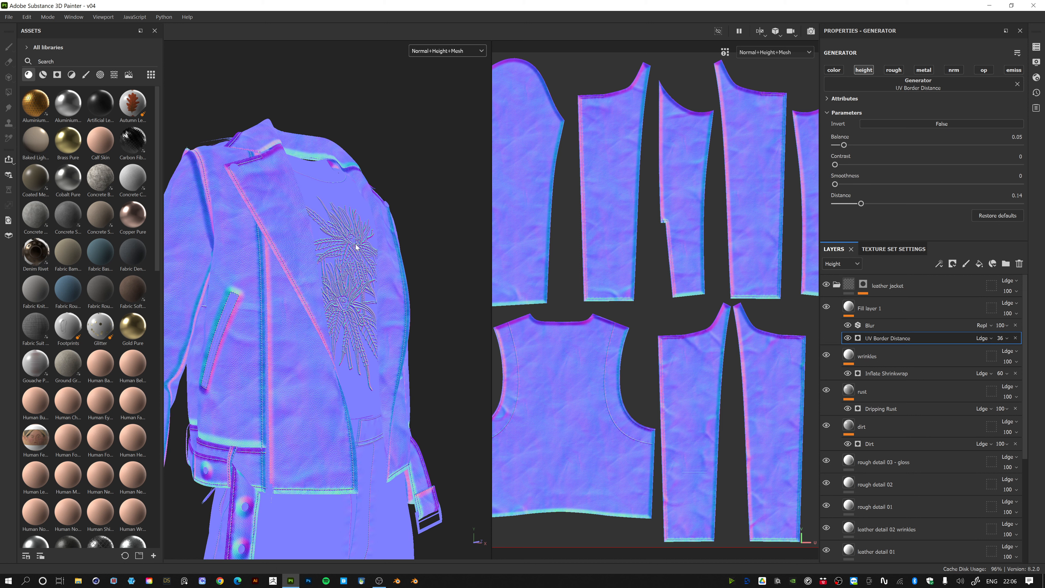
{"action": "middle_click_drag", "start_coordinate": [366, 217], "coordinate": [392, 212], "text": "alt"}
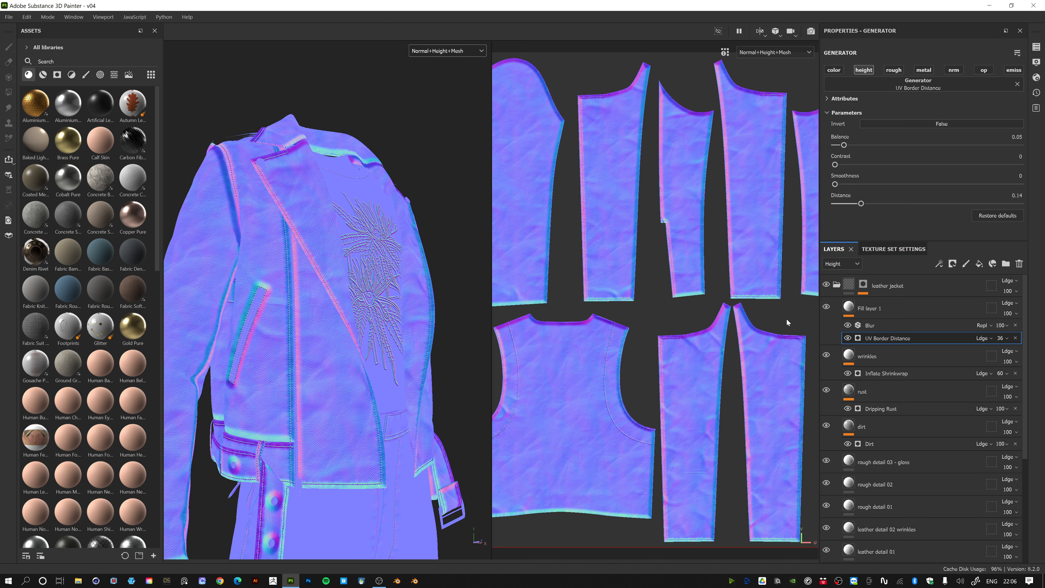
- Set the UV Border Distance generator's Height opacity to 23 and return the display to Material
{"action": "left_click", "coordinate": [1001, 338]}
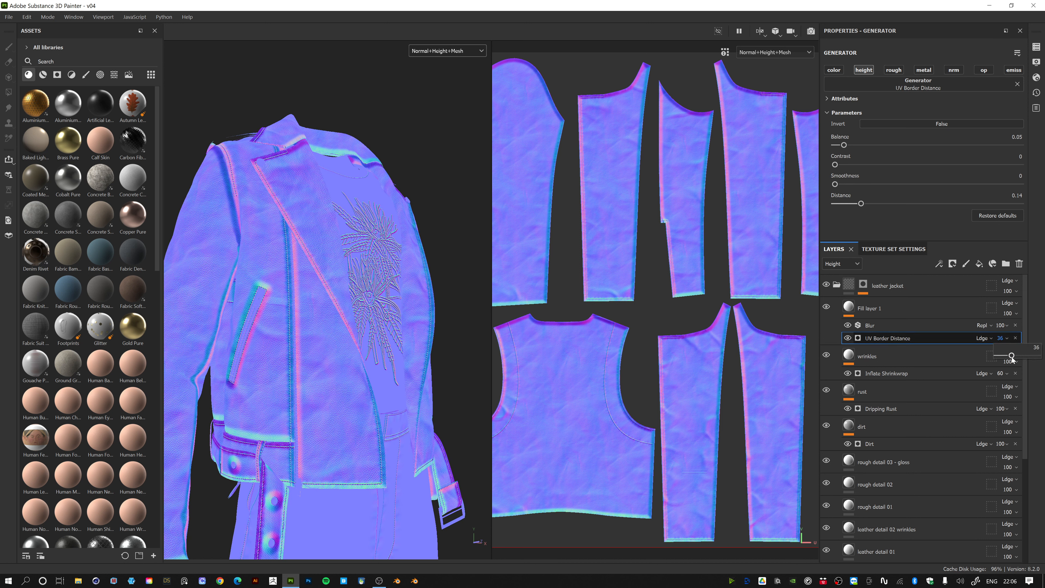
{"action": "left_click_drag", "start_coordinate": [1012, 358], "coordinate": [1007, 358]}
{"action": "left_click_drag", "start_coordinate": [381, 253], "coordinate": [342, 248], "text": "alt"}
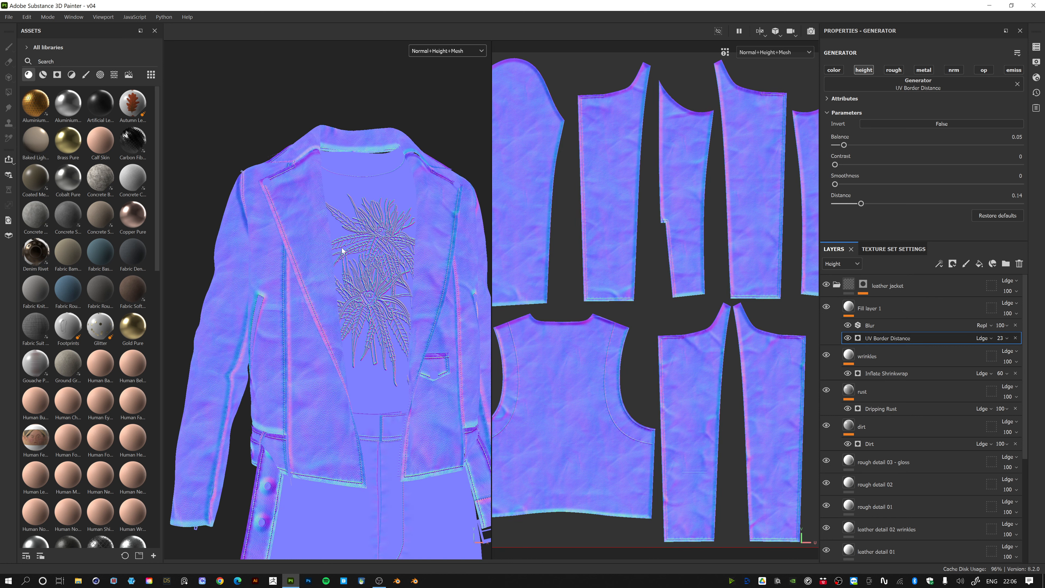
{"action": "left_click", "coordinate": [471, 51]}
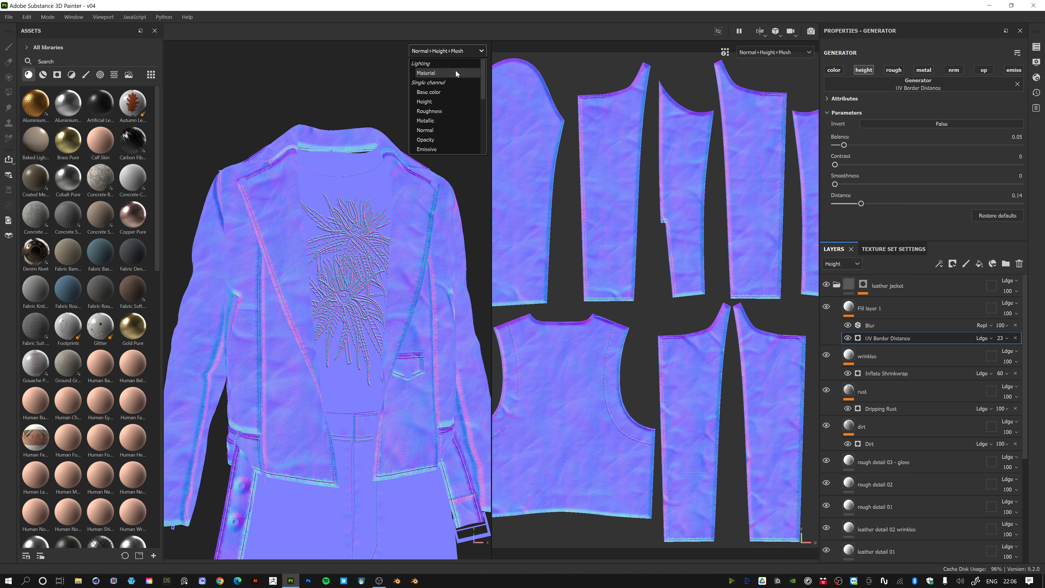
{"action": "left_click", "coordinate": [455, 72]}
{"action": "left_click_drag", "start_coordinate": [348, 172], "coordinate": [392, 181], "text": "alt"}
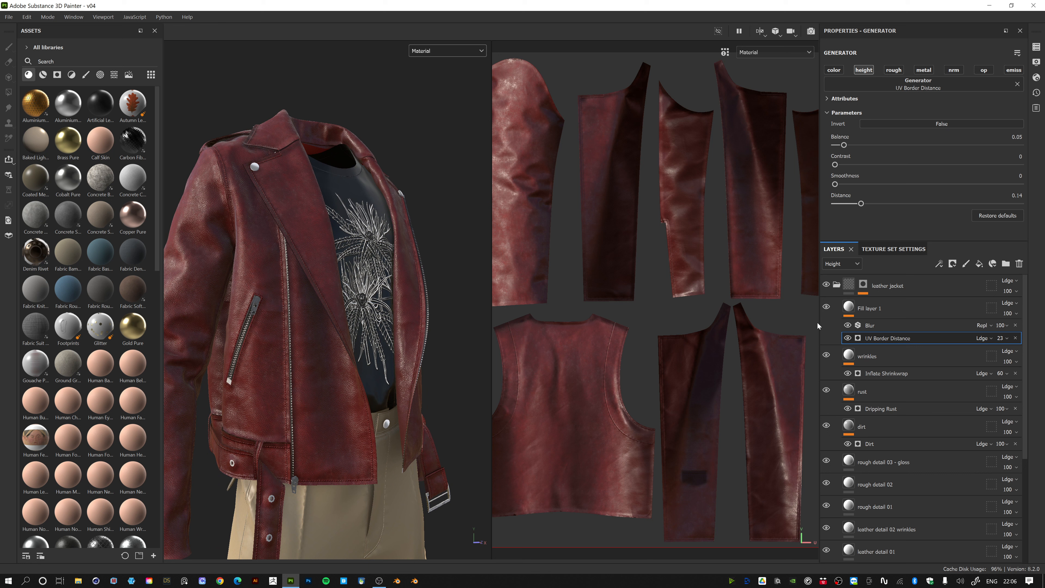
- Toggle the top fill layer's visibility to compare the jacket with and without the border height
{"action": "left_click", "coordinate": [827, 307]}
{"action": "left_click", "coordinate": [827, 307]}
{"action": "left_click", "coordinate": [827, 307]}
{"action": "left_click", "coordinate": [827, 307]}
{"action": "left_click_drag", "start_coordinate": [284, 272], "coordinate": [432, 239], "text": "alt"}
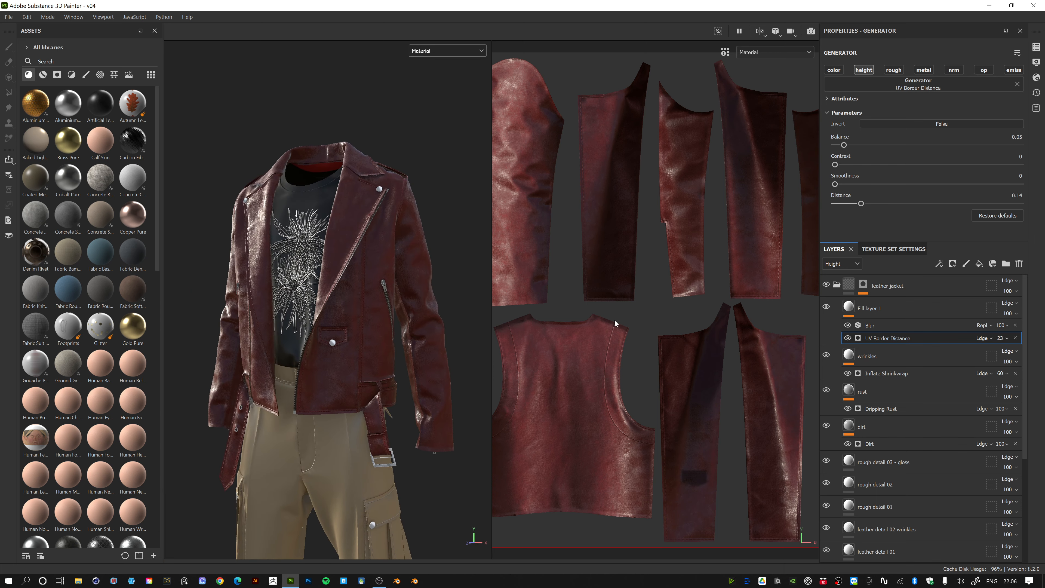
- Rename the fill layer holding the UV Border Distance generator as "edge thickness"
{"action": "left_click", "coordinate": [869, 310]}
{"action": "double_click", "coordinate": [870, 310]}
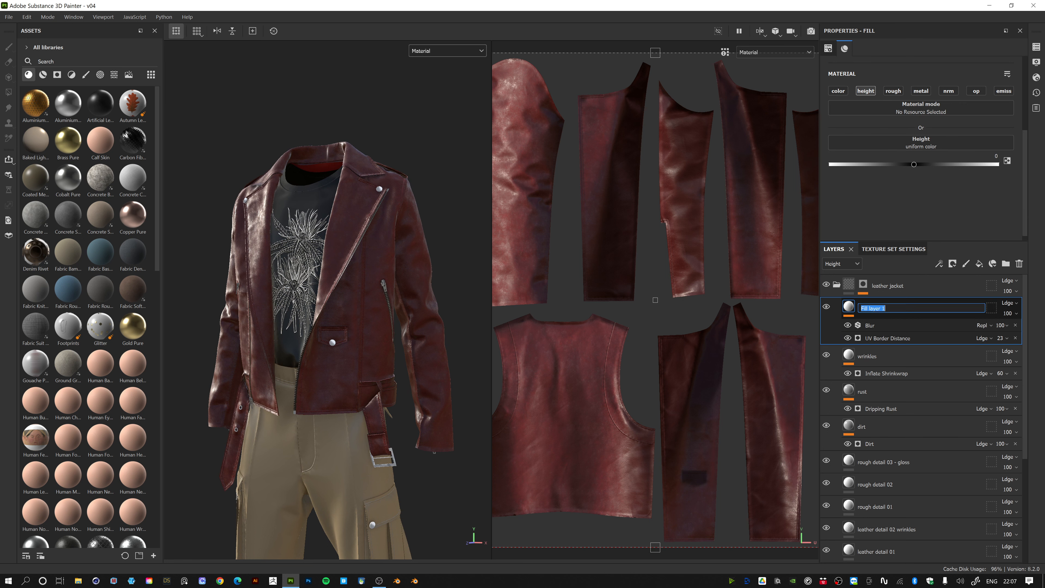
{"action": "type", "text": "edge thickness"}
{"action": "left_click", "coordinate": [927, 285]}
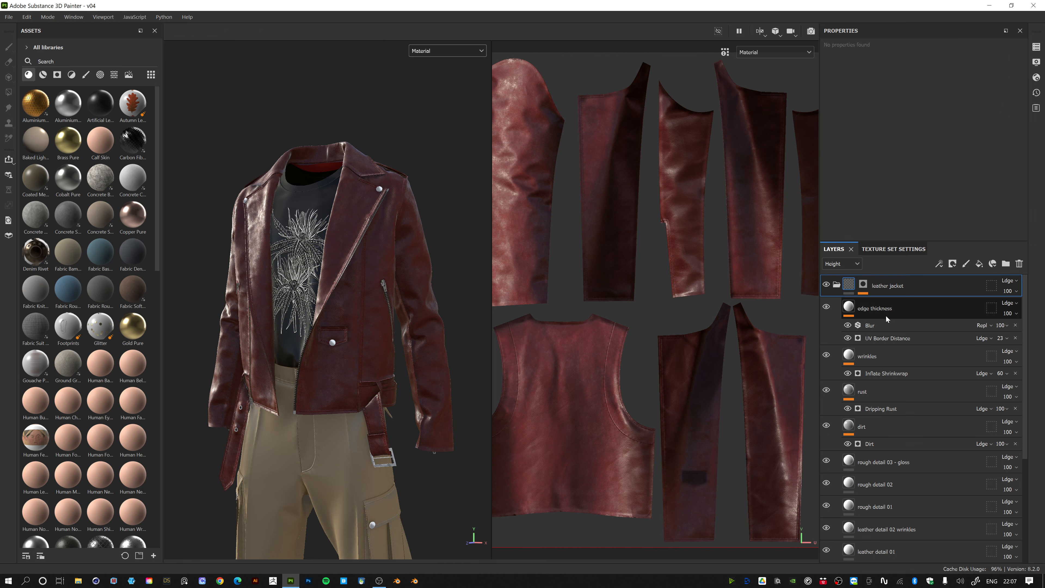
- Review the edge thickness, wrinkles, rust and dirt layers and inspect the lapel seams on the jacket up close
{"action": "left_click", "coordinate": [905, 307]}
{"action": "left_click", "coordinate": [884, 393]}
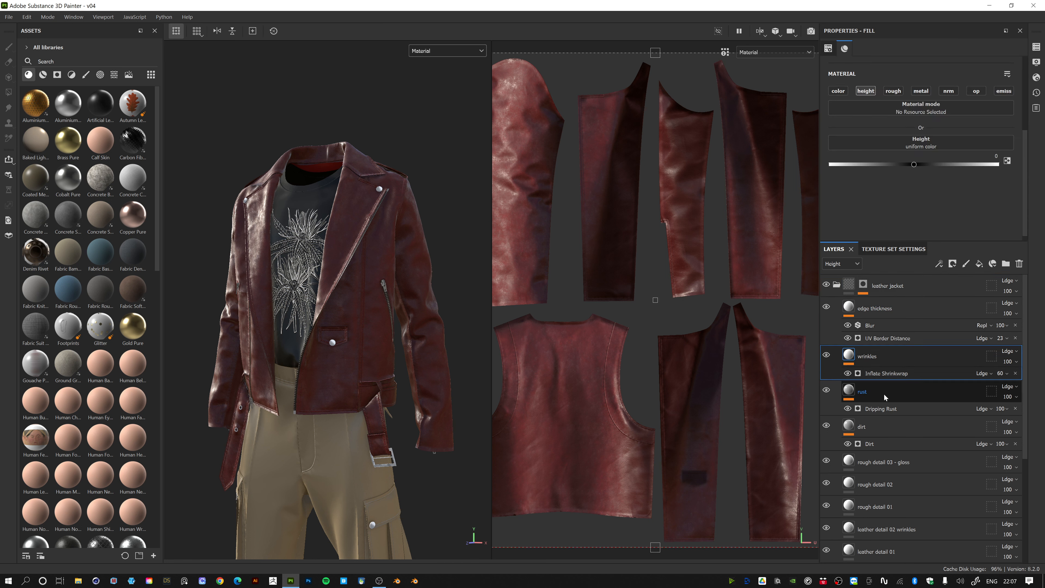
{"action": "left_click", "coordinate": [890, 431]}
{"action": "left_click_drag", "start_coordinate": [416, 273], "coordinate": [358, 211], "text": "alt"}
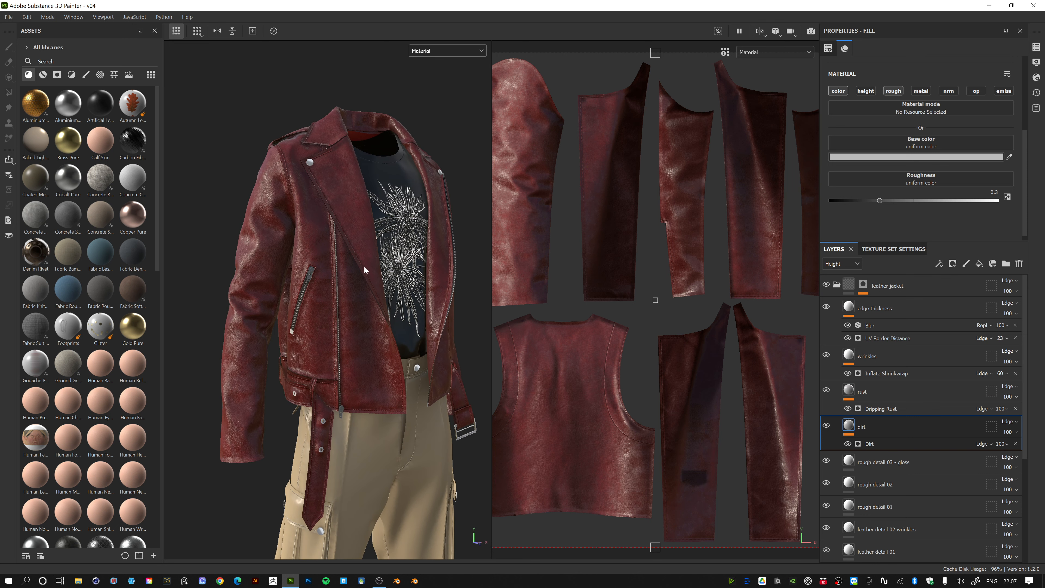
{"action": "left_click_drag", "start_coordinate": [362, 270], "coordinate": [319, 254], "text": "alt"}
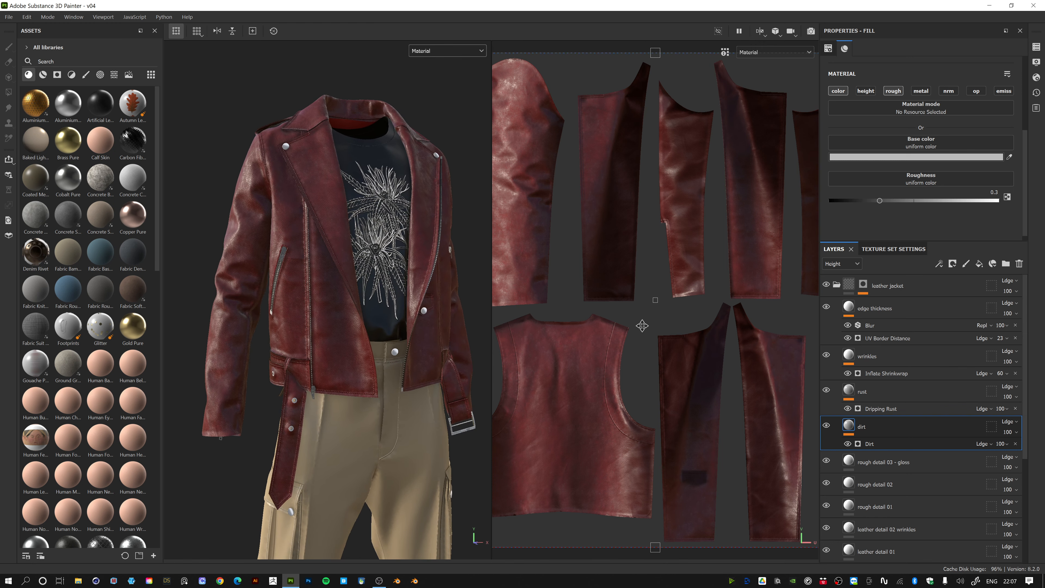
{"action": "left_click", "coordinate": [914, 314]}
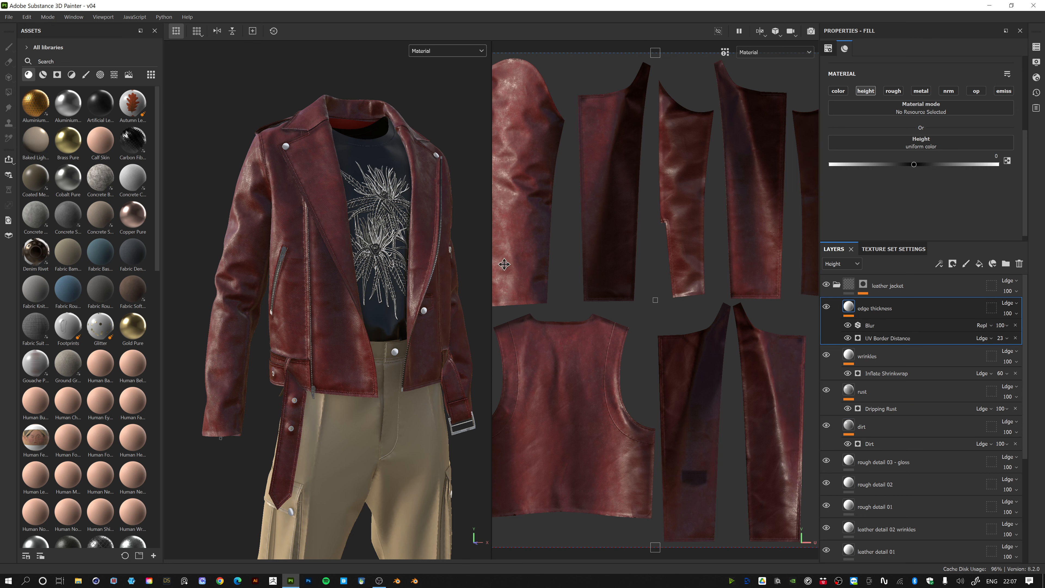
{"action": "scroll", "coordinate": [327, 220], "scroll_direction": "up", "scroll_amount": 10}
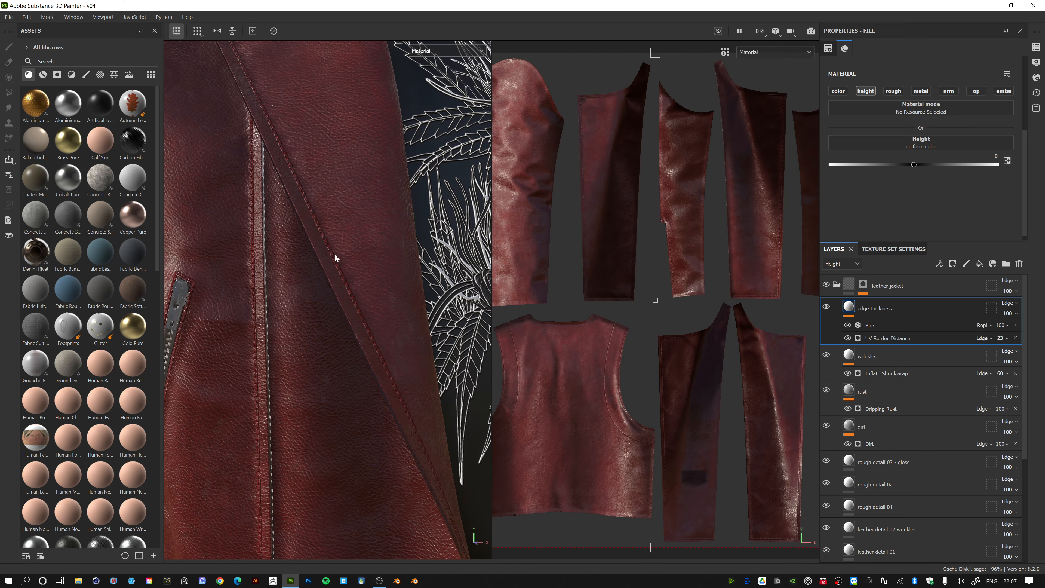
{"action": "scroll", "coordinate": [311, 210], "scroll_direction": "down", "scroll_amount": 10}
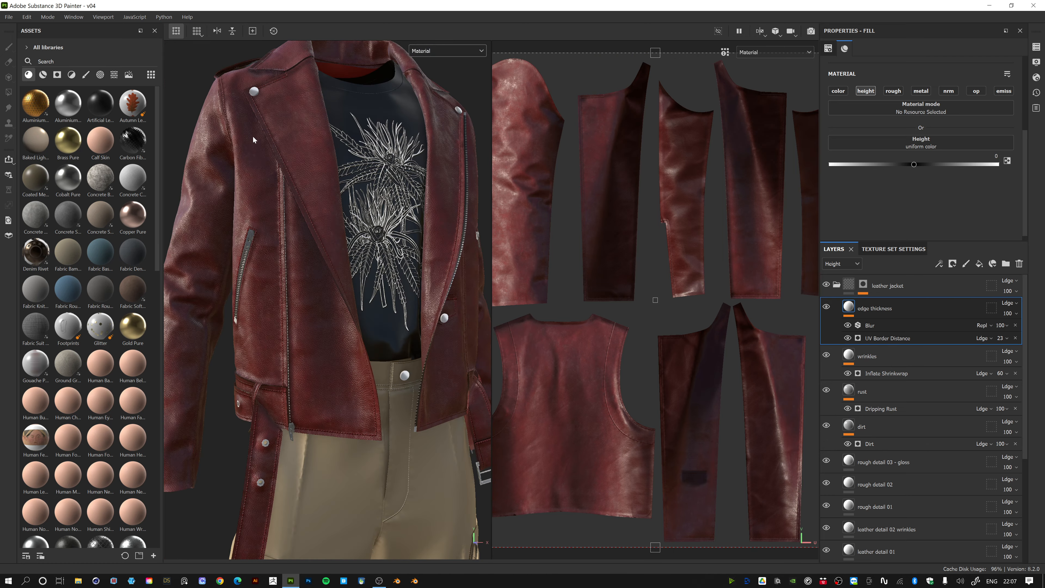
{"action": "left_click_drag", "start_coordinate": [253, 136], "coordinate": [316, 202], "text": "alt"}
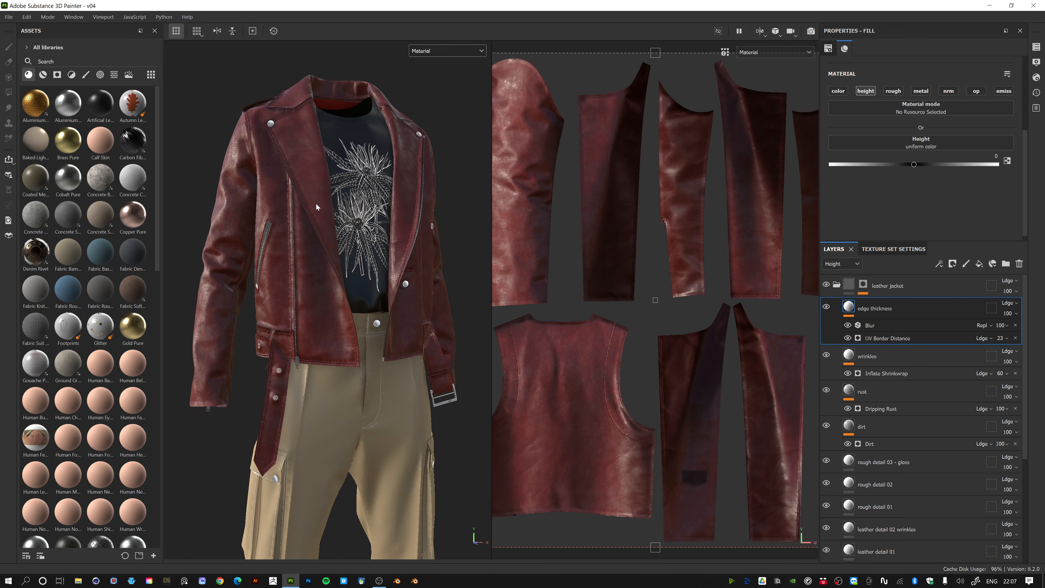
- Add a fill layer above the edge thickness layer with only its color channel enabled
{"action": "left_click", "coordinate": [980, 265]}
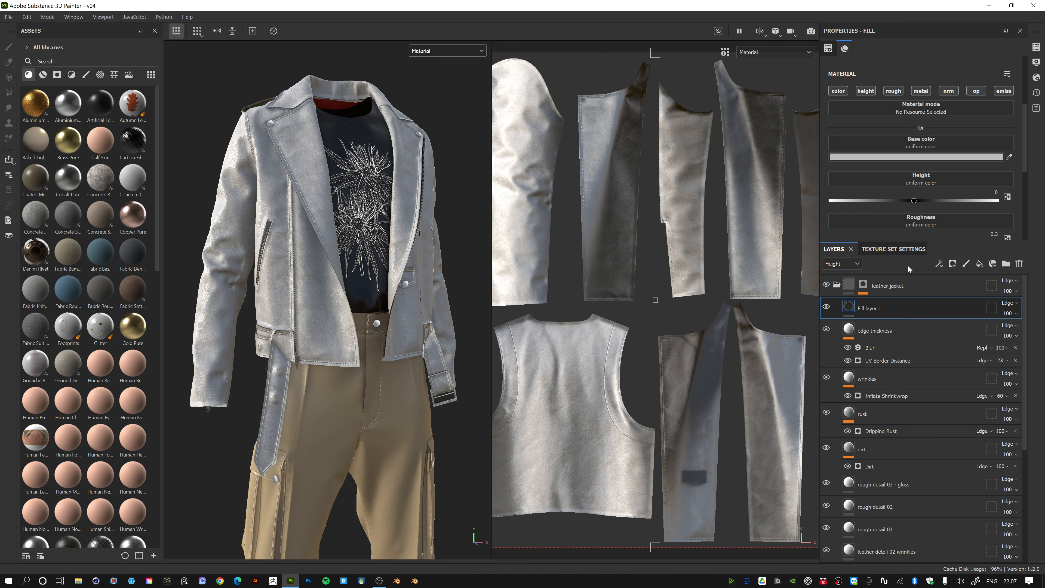
{"action": "left_click", "coordinate": [866, 91]}
{"action": "left_click", "coordinate": [893, 91]}
{"action": "left_click", "coordinate": [921, 91]}
{"action": "left_click", "coordinate": [951, 90]}
{"action": "left_click", "coordinate": [1000, 91]}
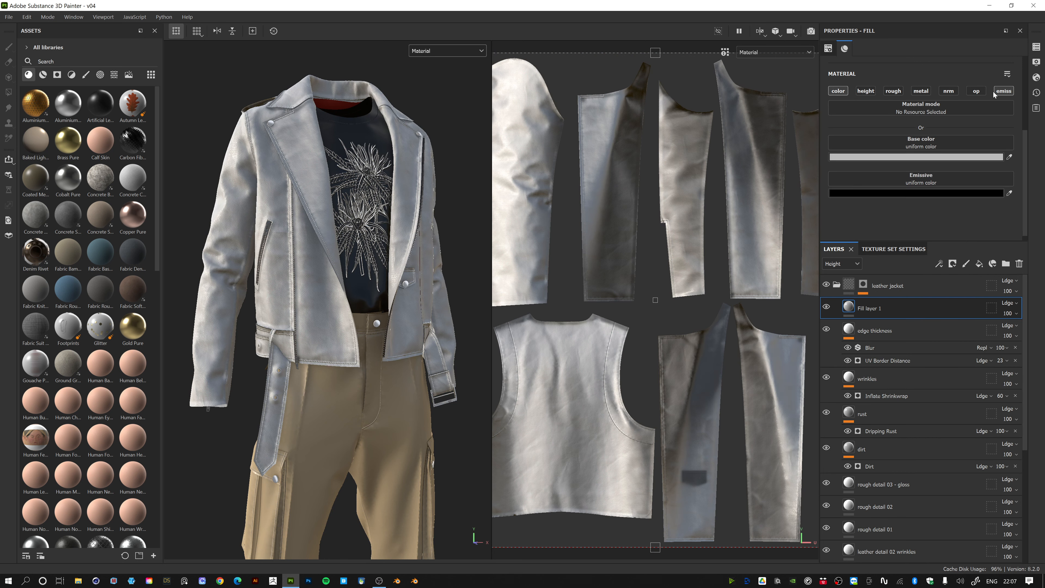
{"action": "left_click", "coordinate": [998, 91]}
- Rename the new color-only fill layer as "stitch colour"
{"action": "double_click", "coordinate": [879, 308]}
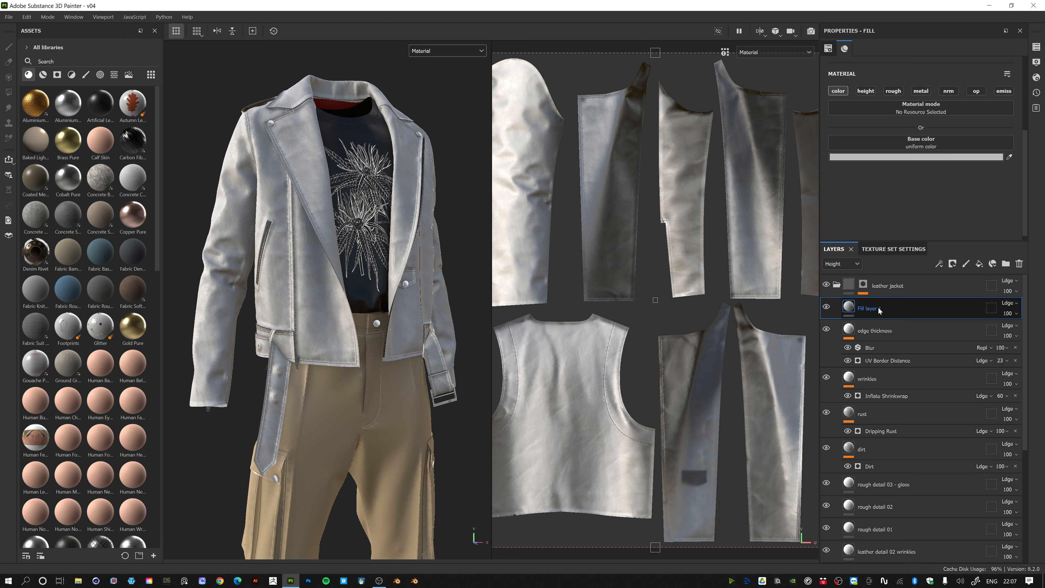
{"action": "double_click", "coordinate": [878, 307]}
{"action": "type", "text": "st"}
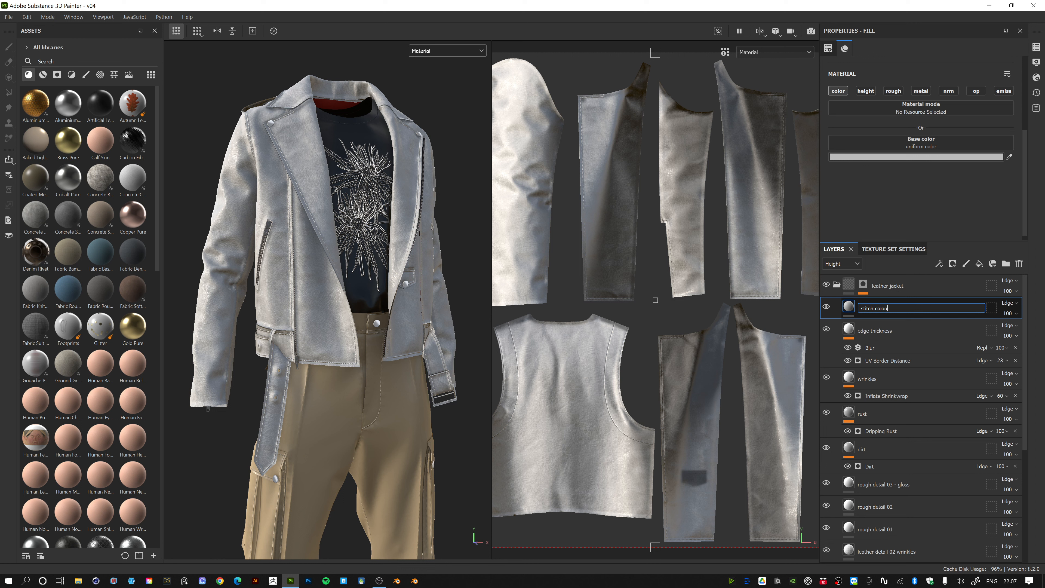
{"action": "type", "text": "itch colou"}
{"action": "key", "text": "Return"}
- Add a black mask to the stitch colour layer
{"action": "right_click", "coordinate": [876, 313]}
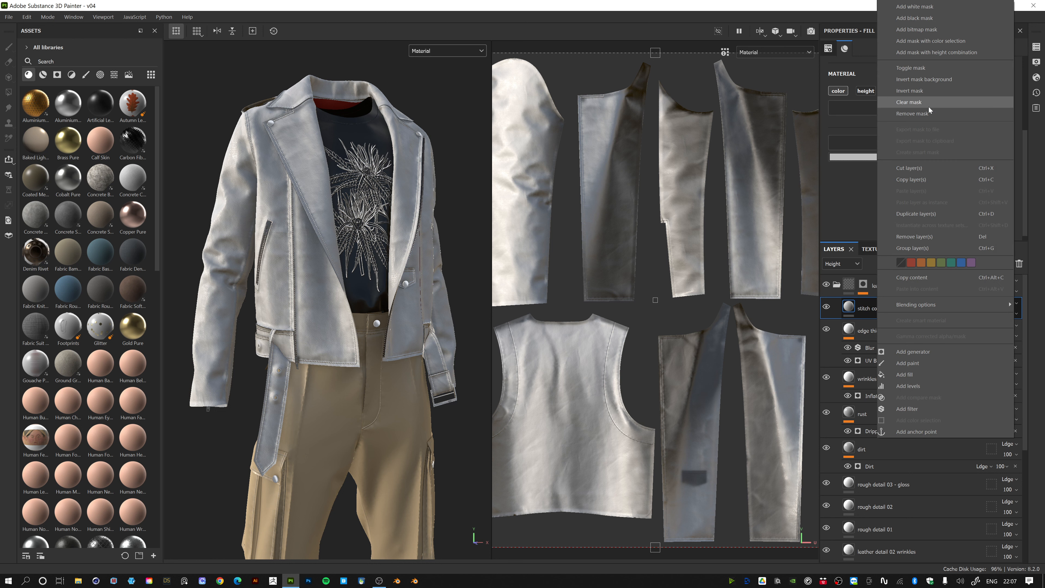
{"action": "left_click", "coordinate": [933, 25]}
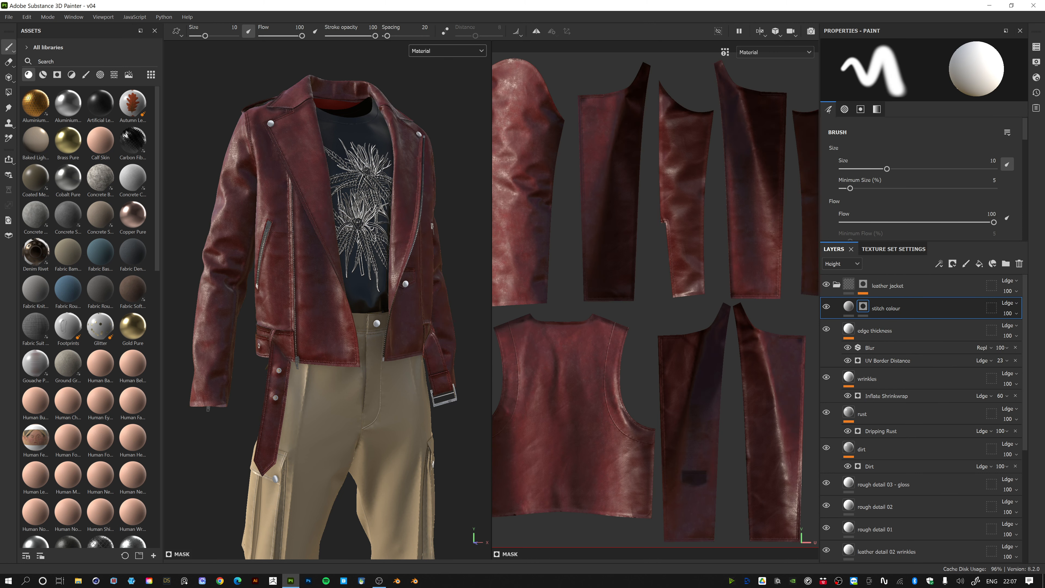
- Search the assets for "stit" within textures and select the stitches_diffuse map
{"action": "left_click", "coordinate": [45, 61]}
{"action": "type", "text": "stitc"}
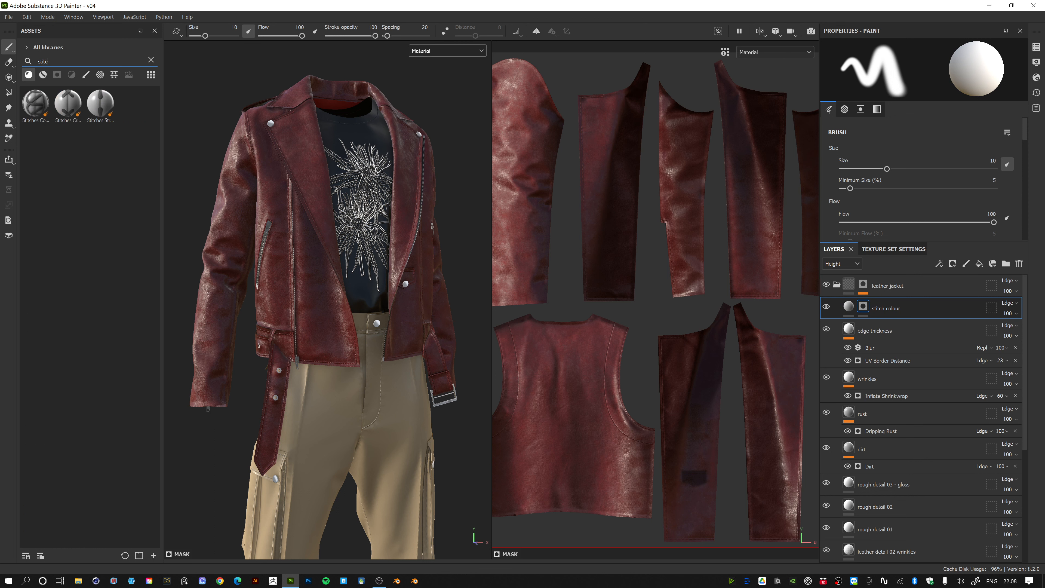
{"action": "type", "text": "hes"}
{"action": "key", "text": "BackSpace"}
{"action": "key", "text": "BackSpace"}
{"action": "key", "text": "BackSpace"}
{"action": "key", "text": "BackSpace"}
{"action": "left_click", "coordinate": [114, 74]}
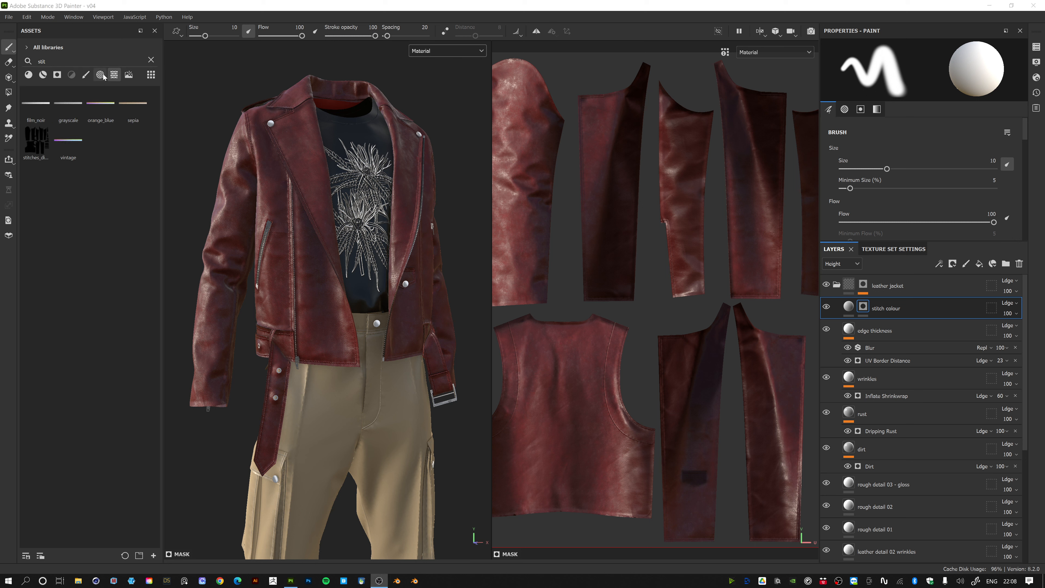
{"action": "left_click", "coordinate": [48, 153]}
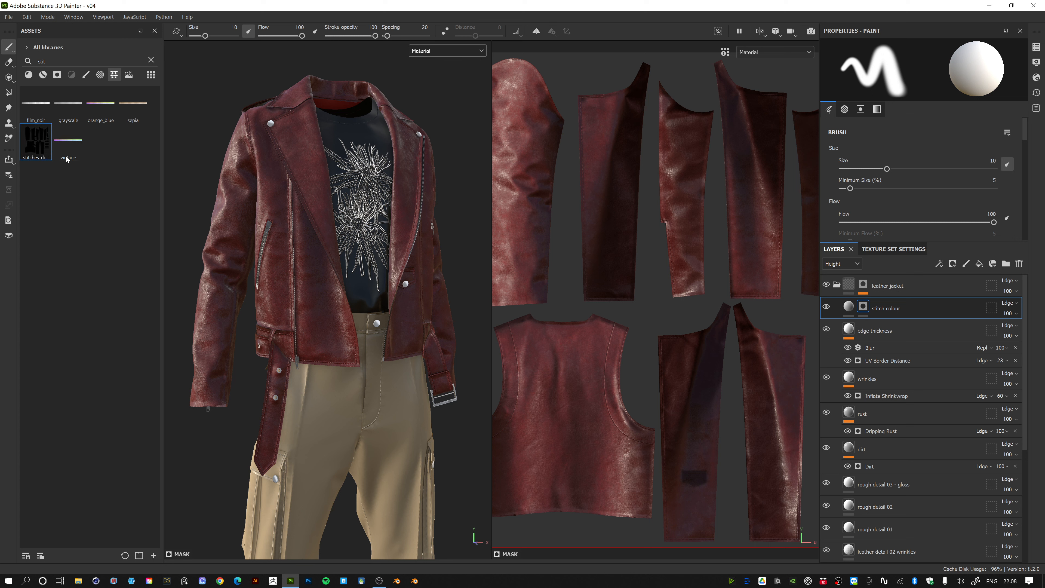
- Add a fill to the stitch colour layer's mask and assign the stitches_diffuse texture as its grayscale source
{"action": "left_click_drag", "start_coordinate": [36, 149], "coordinate": [887, 309]}
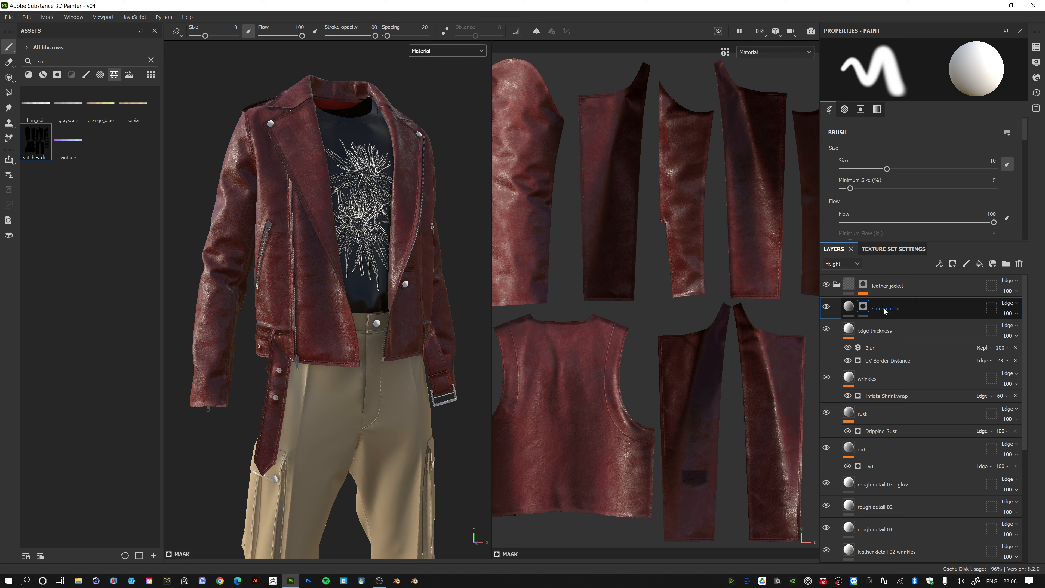
{"action": "right_click", "coordinate": [864, 308]}
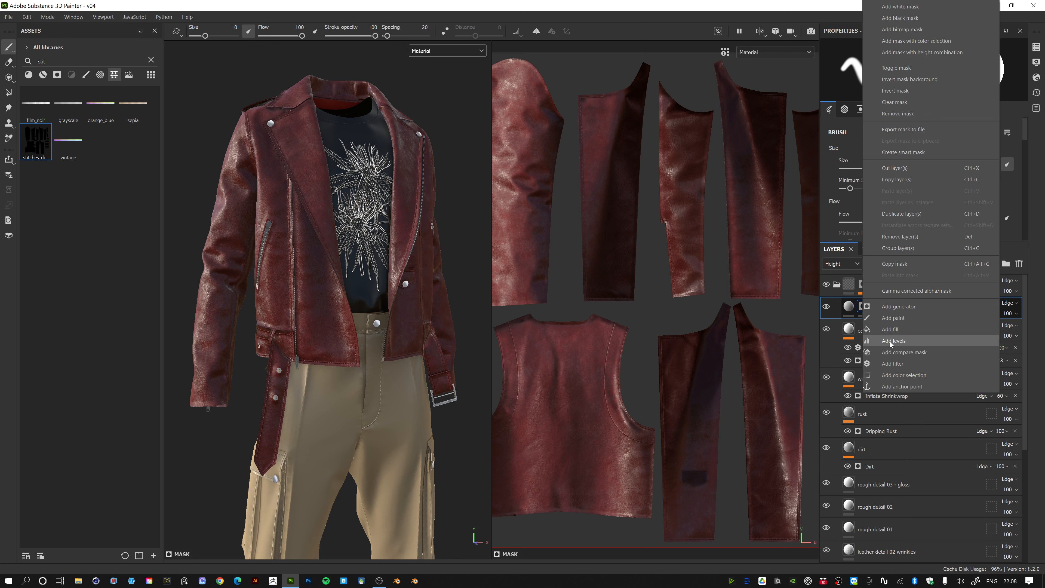
{"action": "left_click", "coordinate": [891, 329]}
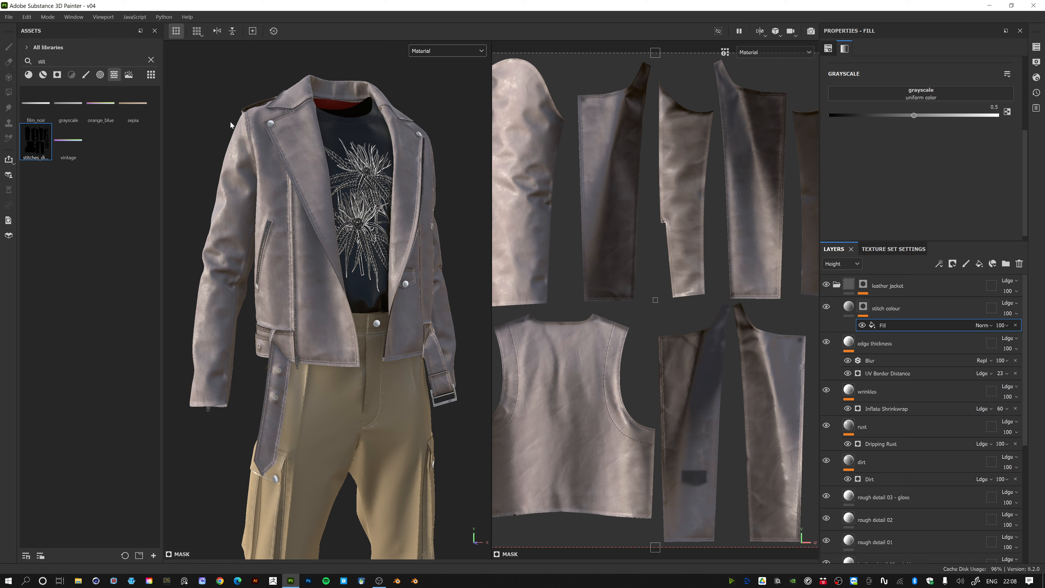
{"action": "left_click_drag", "start_coordinate": [35, 138], "coordinate": [899, 99]}
{"action": "scroll", "coordinate": [296, 210], "scroll_direction": "up", "scroll_amount": 9}
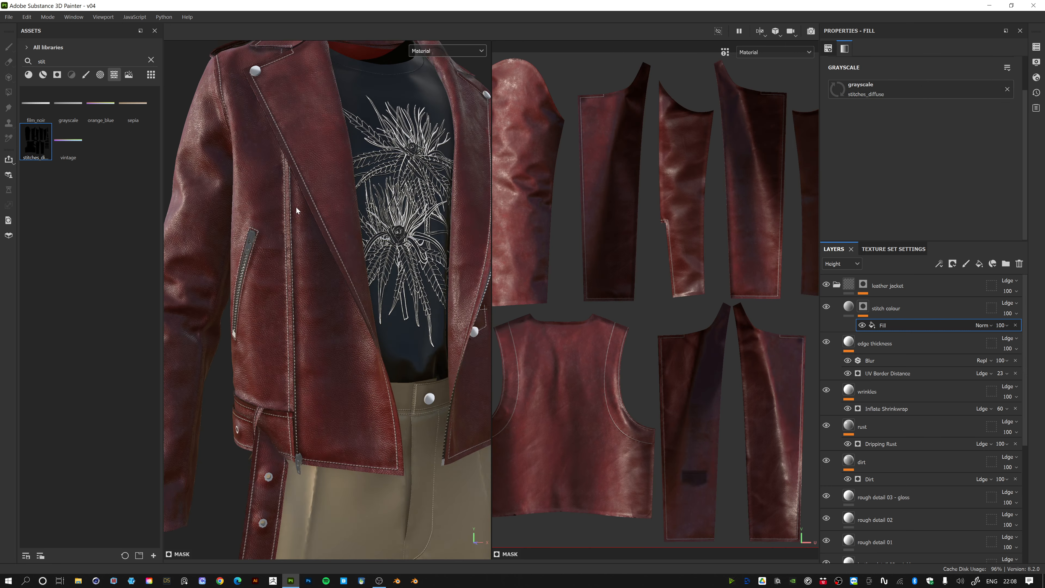
{"action": "scroll", "coordinate": [296, 210], "scroll_direction": "down", "scroll_amount": 5}
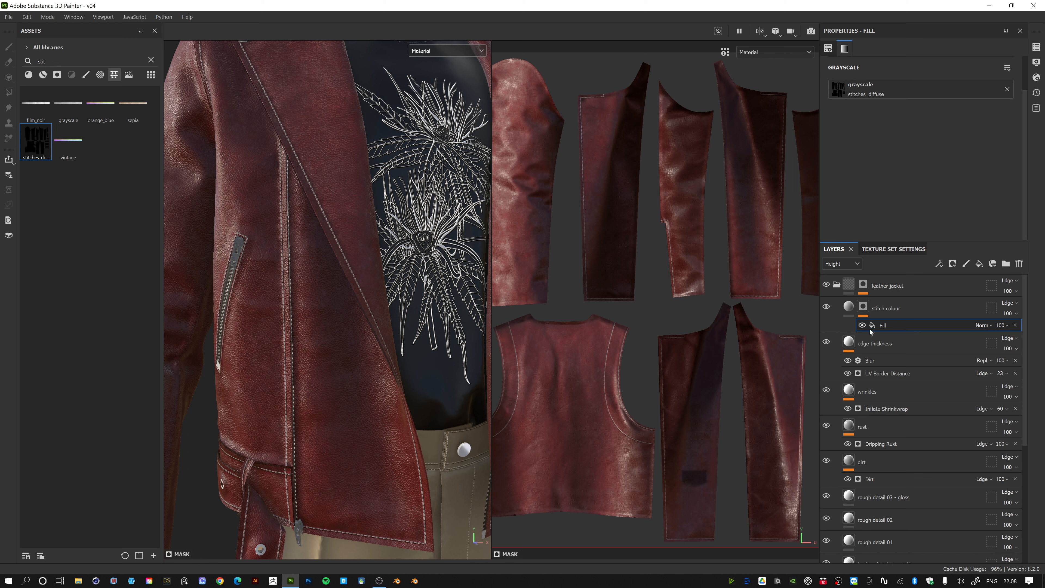
{"action": "right_click", "coordinate": [910, 309]}
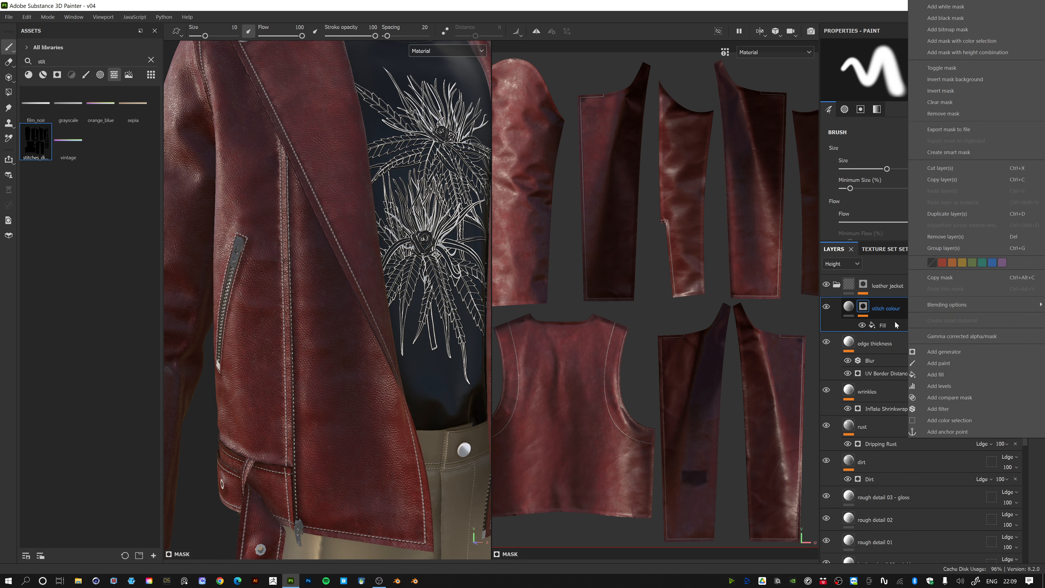
{"action": "right_click", "coordinate": [864, 307]}
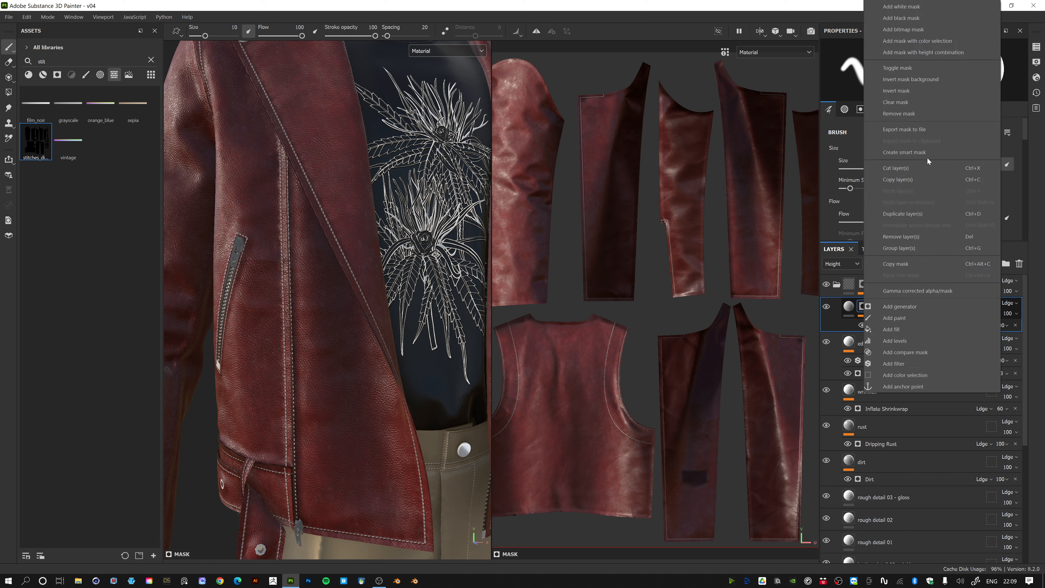
{"action": "left_click", "coordinate": [855, 326]}
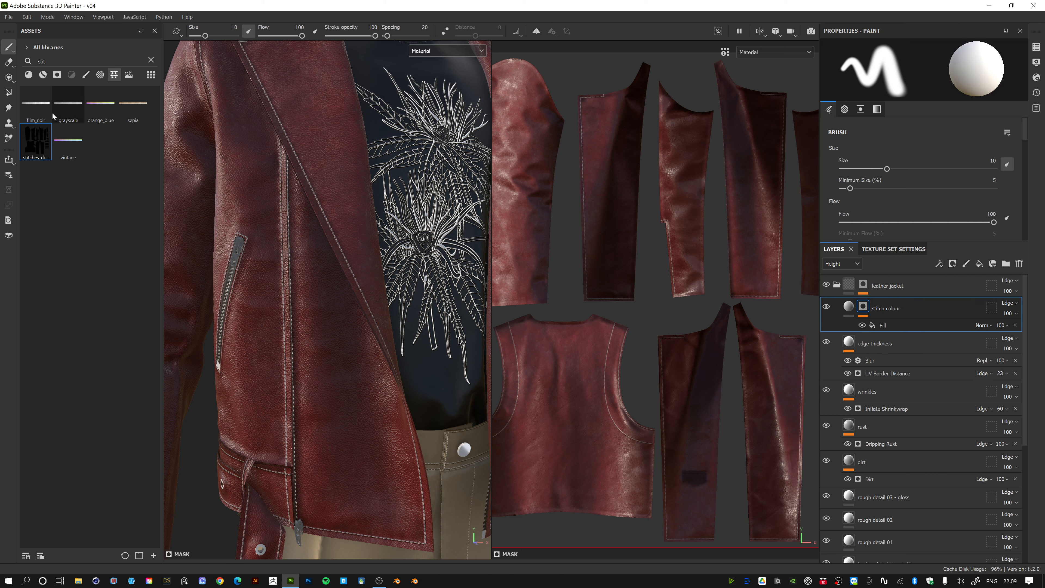
{"action": "mouse_move", "coordinate": [38, 138]}
{"action": "left_mouse_down"}
{"action": "mouse_move", "coordinate": [119, 211]}
{"action": "mouse_move", "coordinate": [372, 356]}
{"action": "mouse_move", "coordinate": [738, 192]}
{"action": "mouse_move", "coordinate": [891, 220]}
{"action": "mouse_move", "coordinate": [893, 320]}
{"action": "mouse_move", "coordinate": [724, 149]}
{"action": "mouse_move", "coordinate": [31, 146]}
{"action": "left_mouse_up"}
{"action": "left_click", "coordinate": [890, 326]}
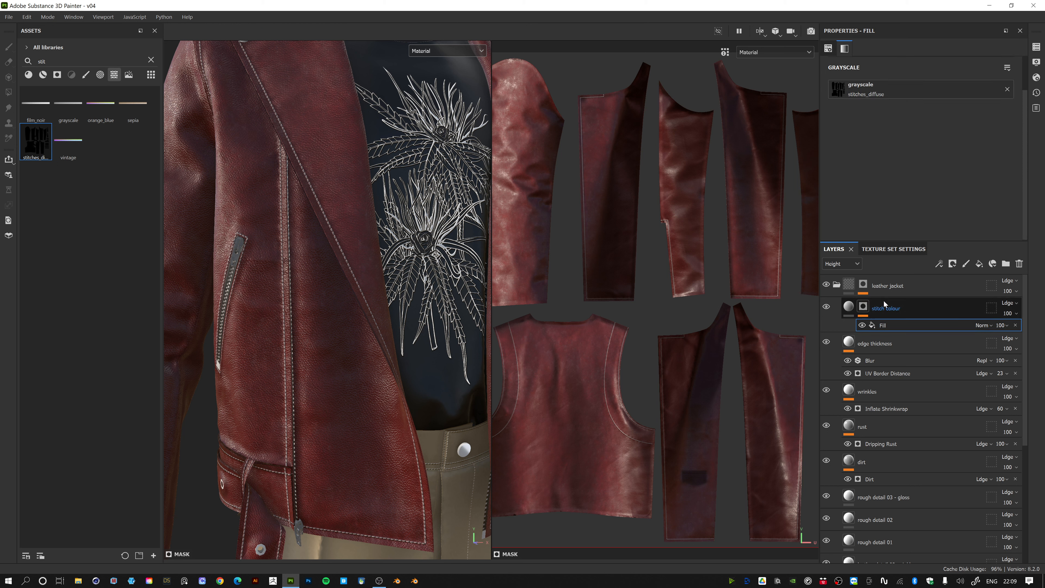
- Try a saturated blue as the stitch colour layer's base color, then settle on a muted greyish brown
{"action": "left_click", "coordinate": [849, 311]}
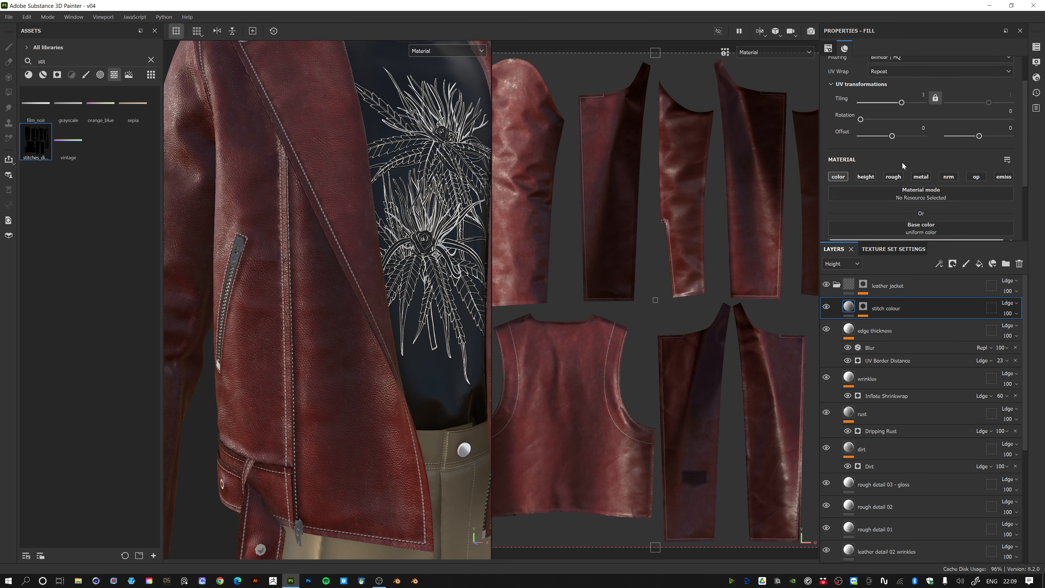
{"action": "scroll", "coordinate": [921, 182], "scroll_direction": "down", "scroll_amount": 1}
{"action": "left_click", "coordinate": [926, 195]}
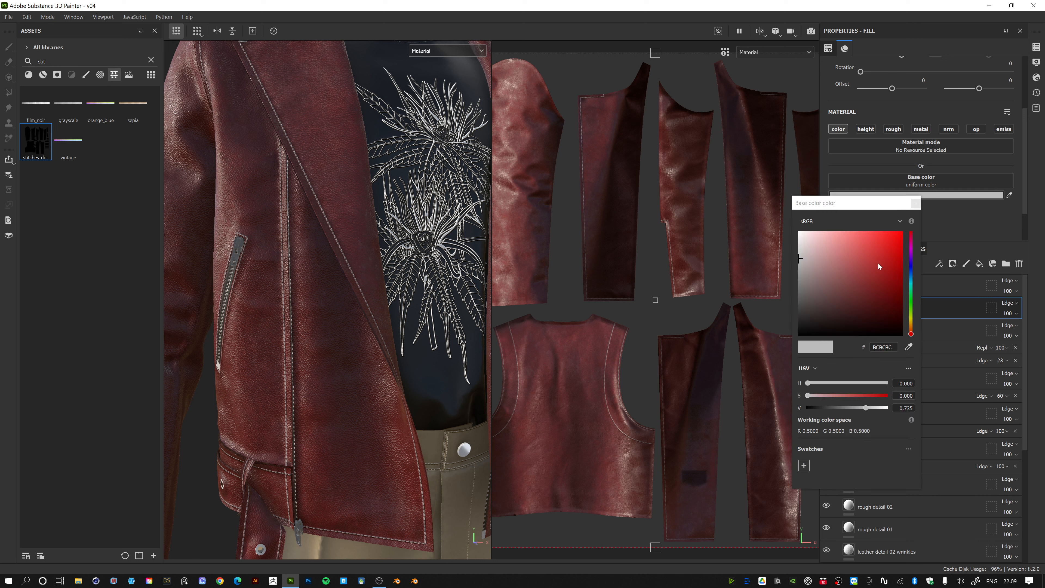
{"action": "left_click", "coordinate": [912, 268]}
{"action": "left_click_drag", "start_coordinate": [897, 243], "coordinate": [978, 235]}
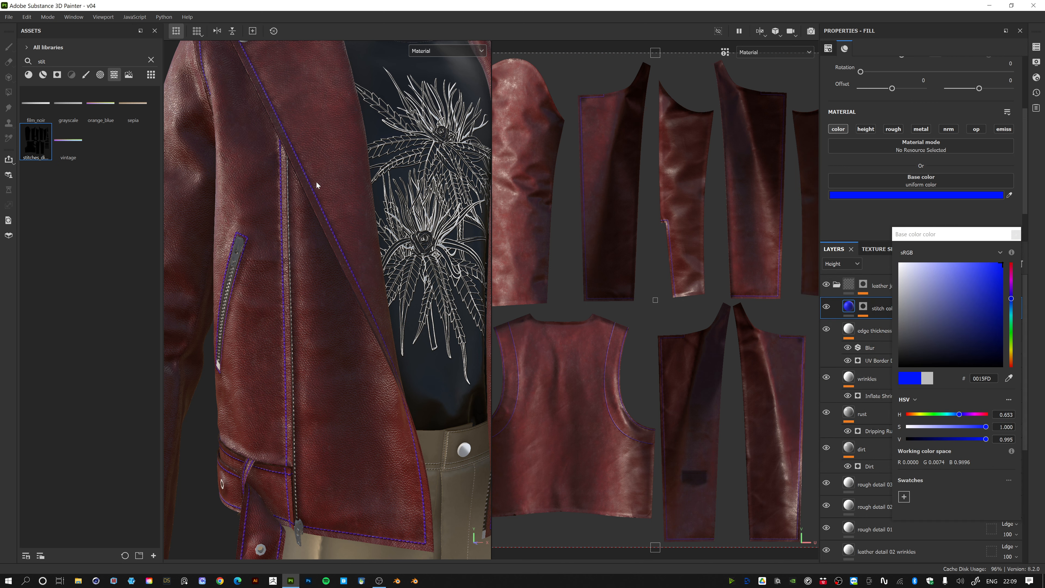
{"action": "left_click_drag", "start_coordinate": [1012, 348], "coordinate": [1012, 359]}
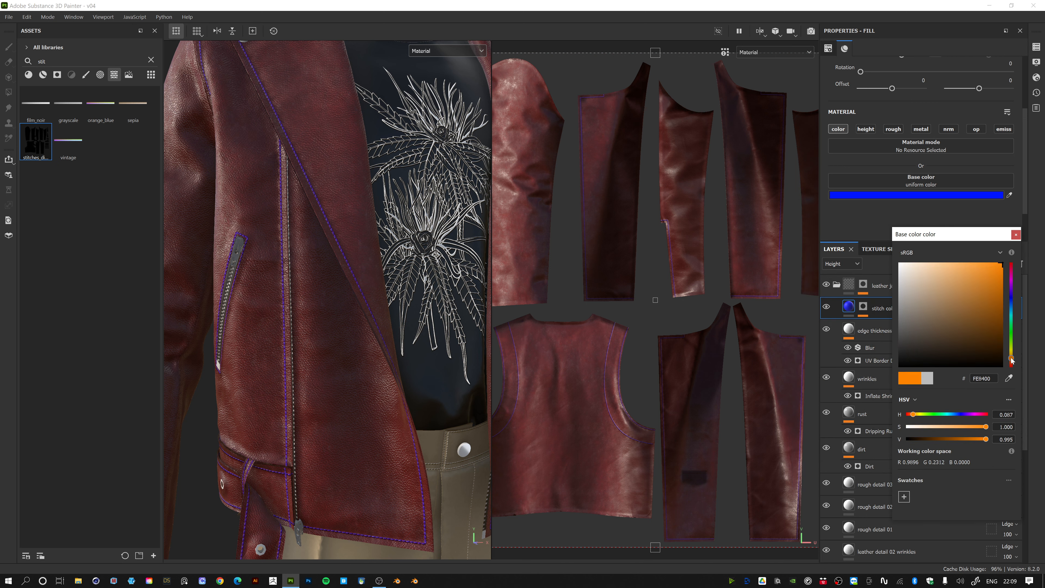
{"action": "left_click_drag", "start_coordinate": [988, 346], "coordinate": [923, 319]}
{"action": "left_click", "coordinate": [1016, 235]}
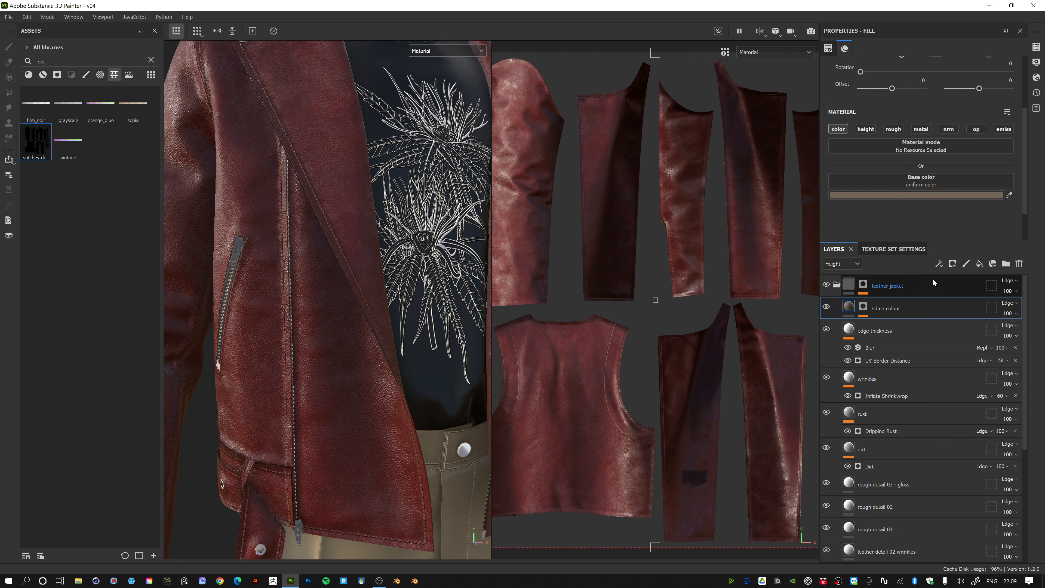
- Save the project
{"action": "scroll", "coordinate": [329, 231], "scroll_direction": "down", "scroll_amount": 5}
{"action": "mouse_move", "coordinate": [327, 228]}
{"action": "left_mouse_down", "text": "alt"}
{"action": "mouse_move", "coordinate": [407, 218]}
{"action": "mouse_move", "coordinate": [329, 209]}
{"action": "left_mouse_up", "text": "alt"}
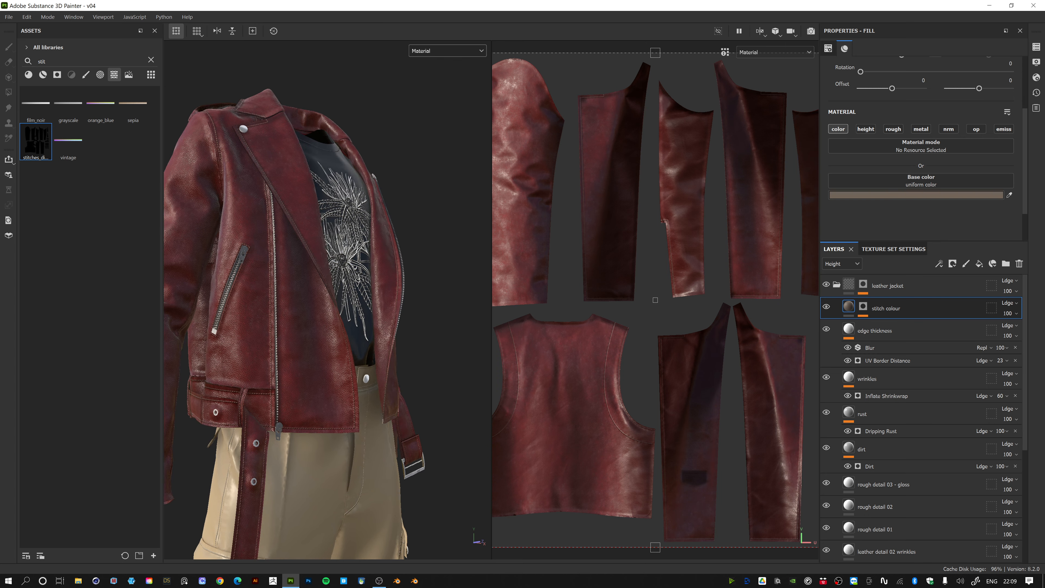
{"action": "left_click_drag", "start_coordinate": [356, 246], "coordinate": [332, 252], "text": "alt"}
{"action": "scroll", "coordinate": [332, 252], "scroll_direction": "down", "scroll_amount": 3}
{"action": "middle_click_drag", "start_coordinate": [340, 253], "coordinate": [375, 201], "text": "alt"}
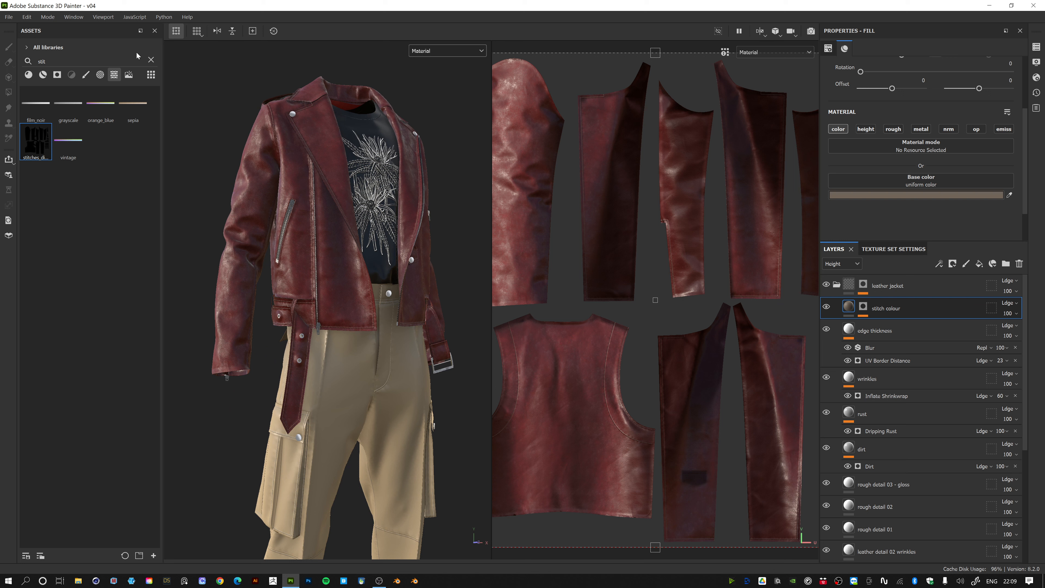
{"action": "left_click", "coordinate": [9, 17]}
{"action": "left_click", "coordinate": [25, 101]}
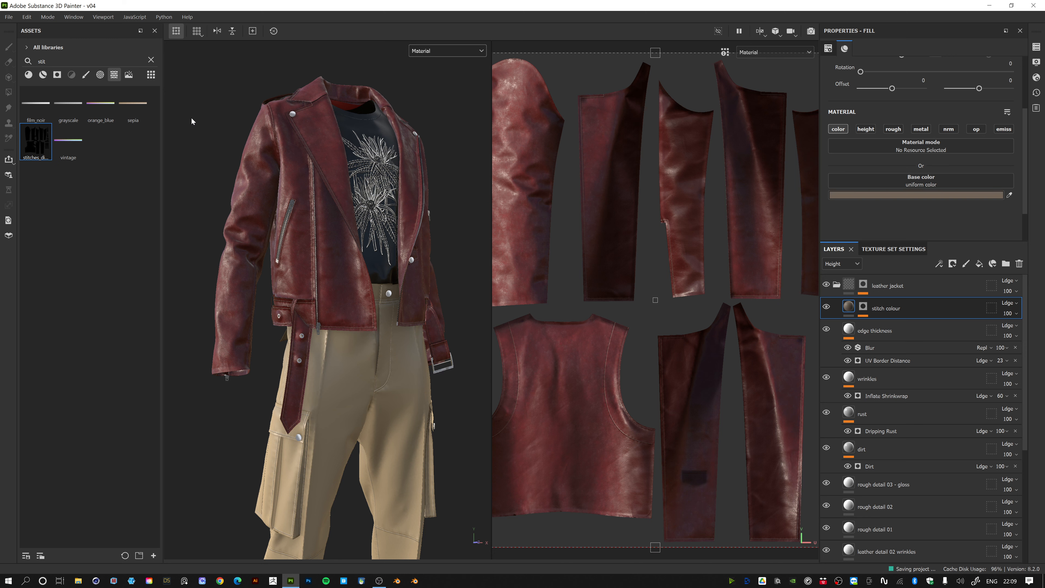